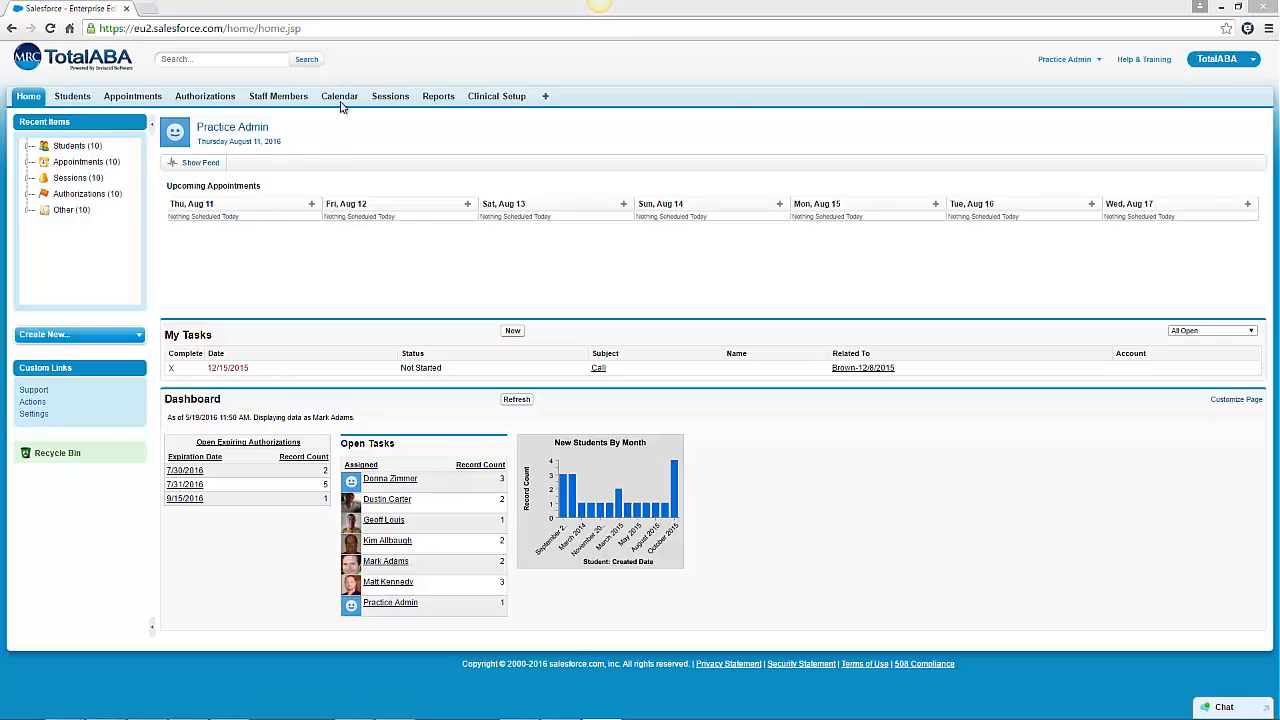
Look at the list view options on the Students and Appointments home pages, ending on Students.
{"action": "left_click", "coordinate": [80, 104]}
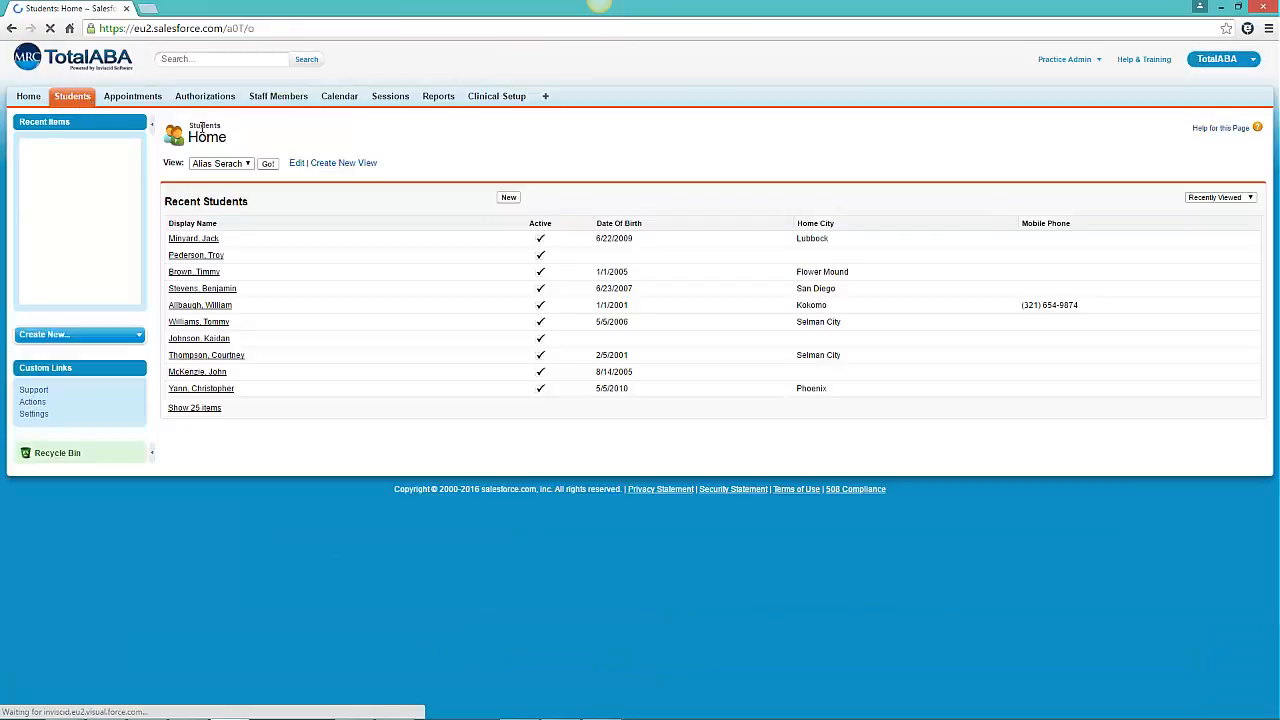
{"action": "left_click", "coordinate": [147, 103]}
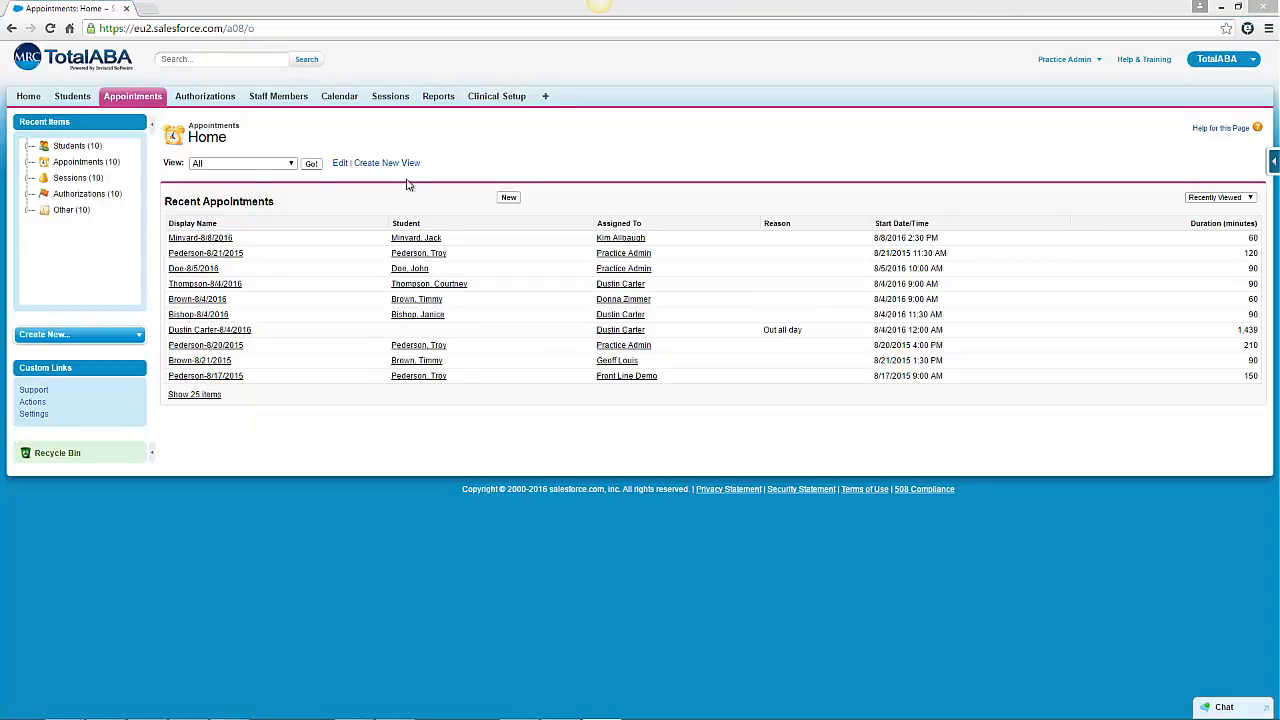
{"action": "left_click", "coordinate": [78, 100]}
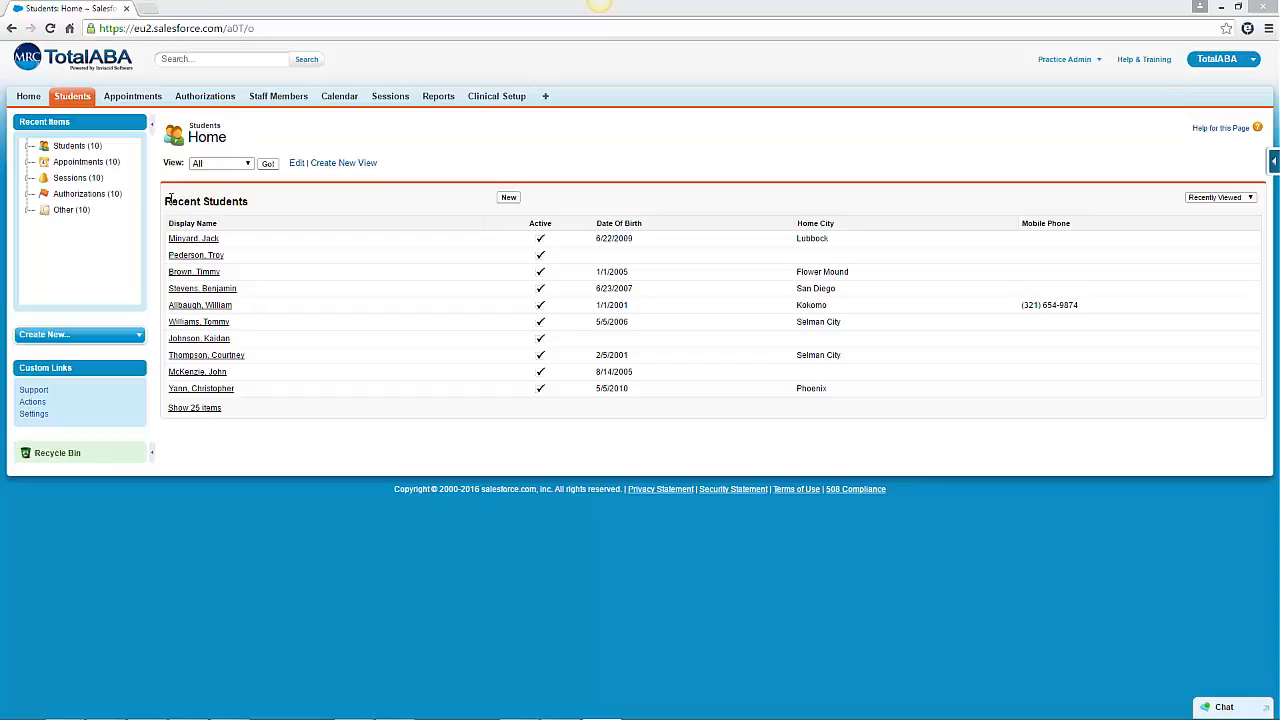
Display the All list view of students and review its edit settings, leaving them without saving.
{"action": "left_click", "coordinate": [269, 167]}
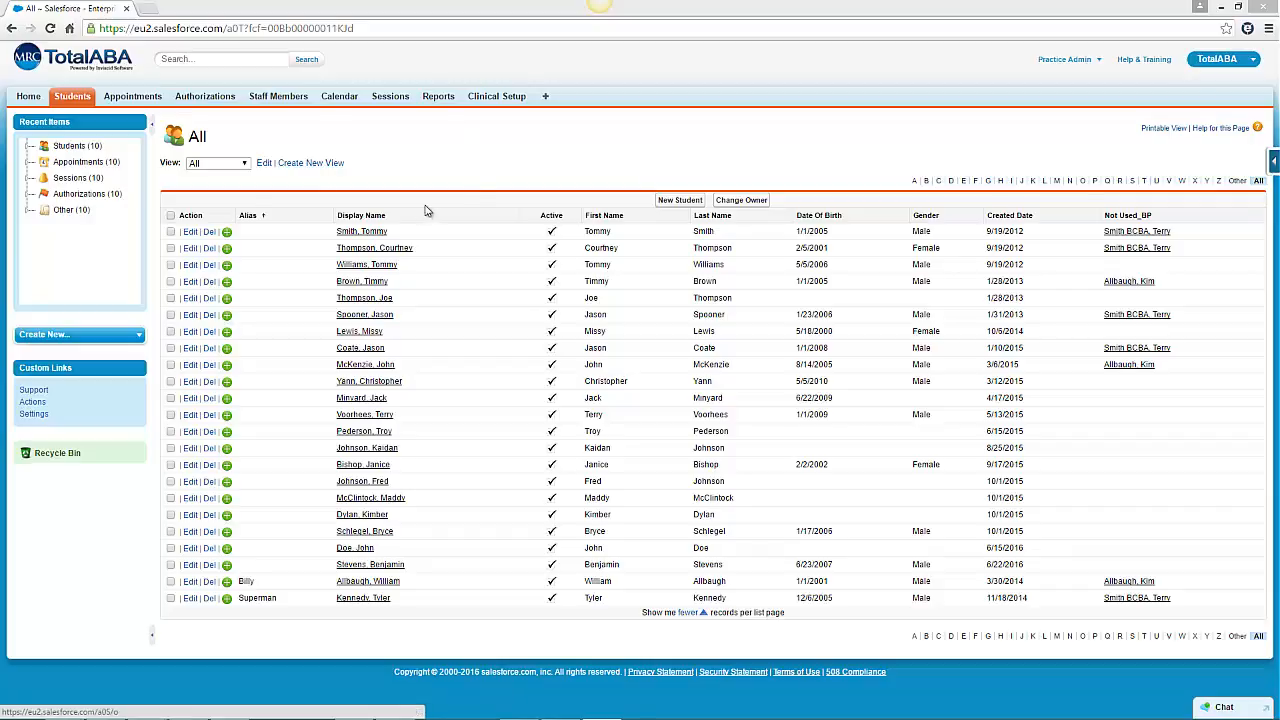
{"action": "left_click", "coordinate": [263, 166]}
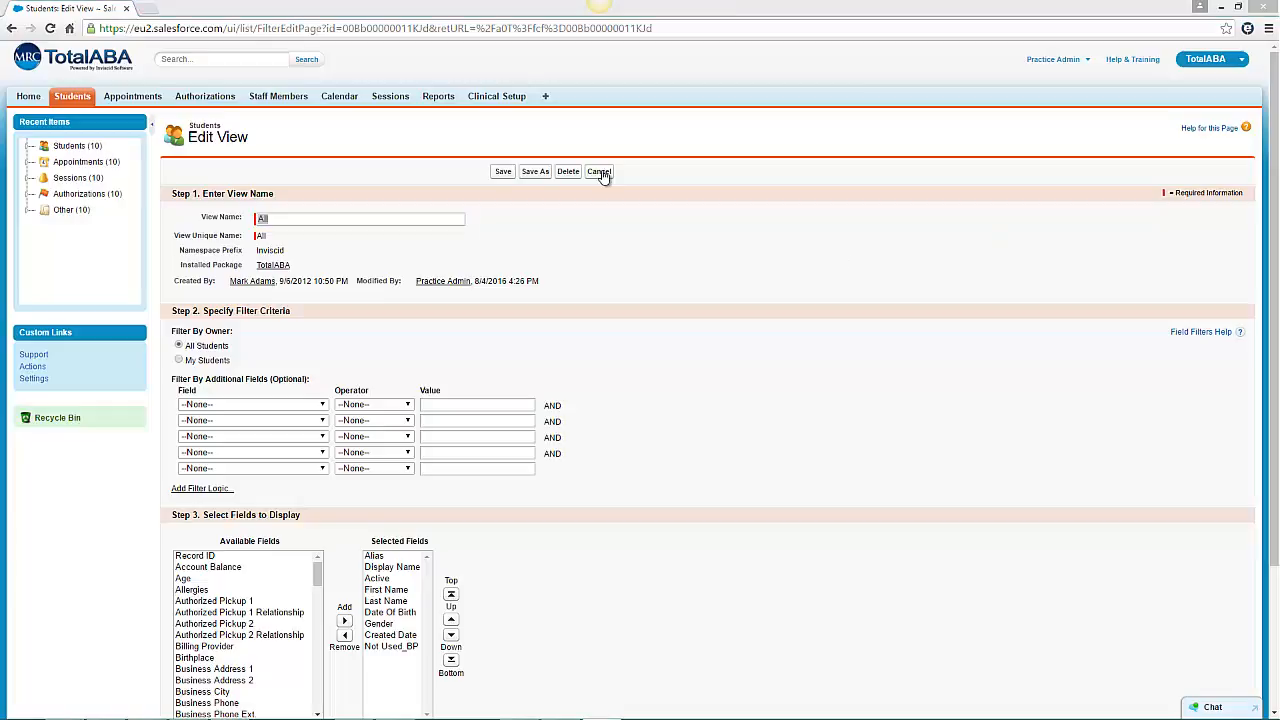
{"action": "left_click", "coordinate": [599, 172]}
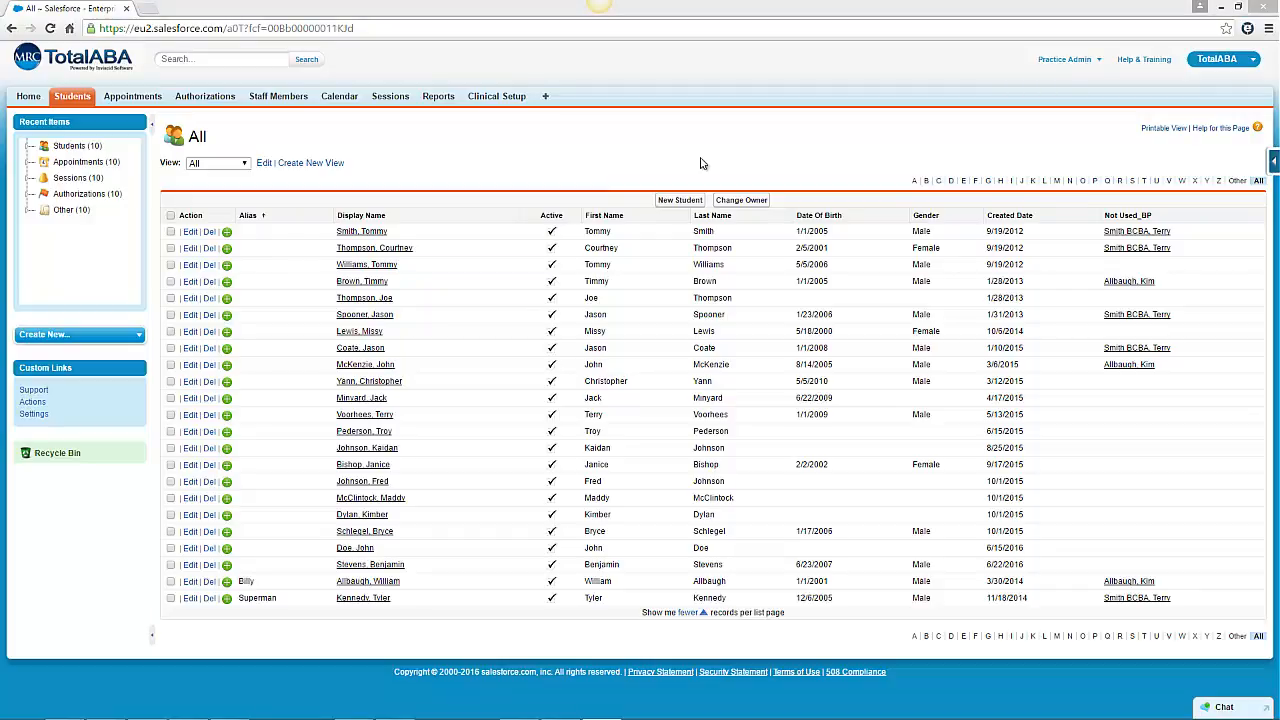
Start a new student list view and name it Male Students.
{"action": "left_click", "coordinate": [328, 166]}
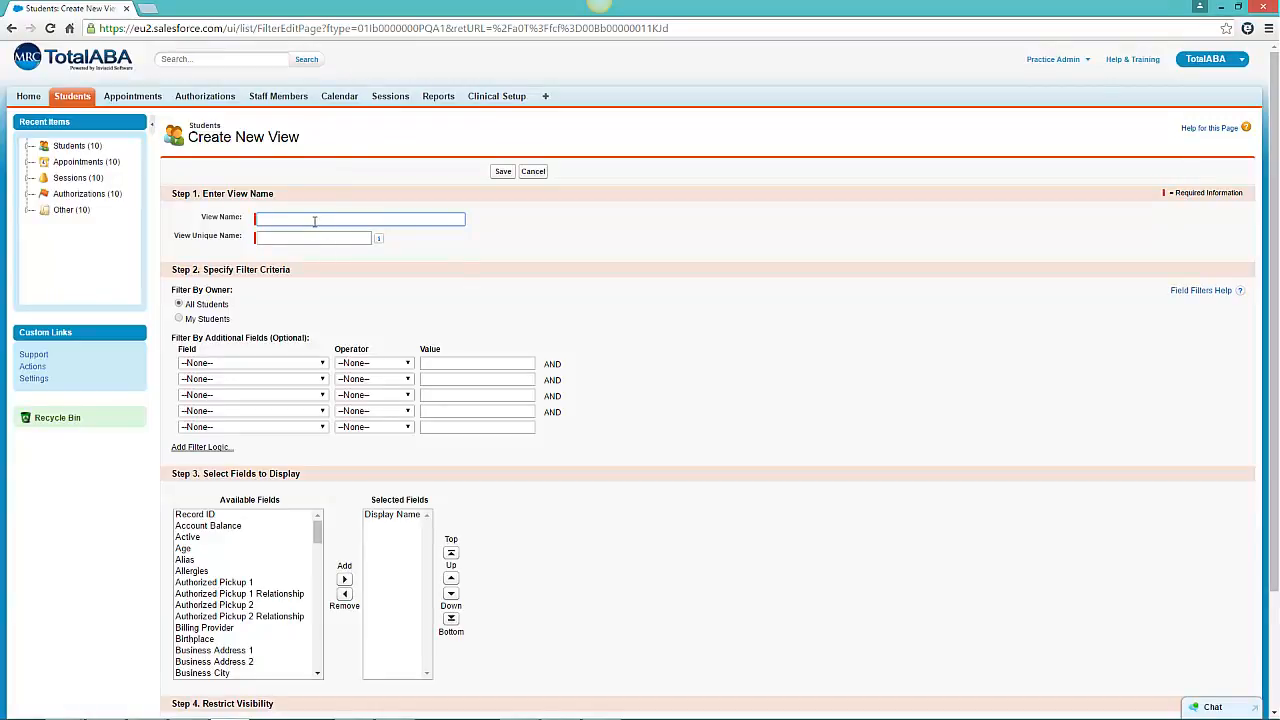
{"action": "type", "text": "Male Students"}
{"action": "key", "text": "Tab"}
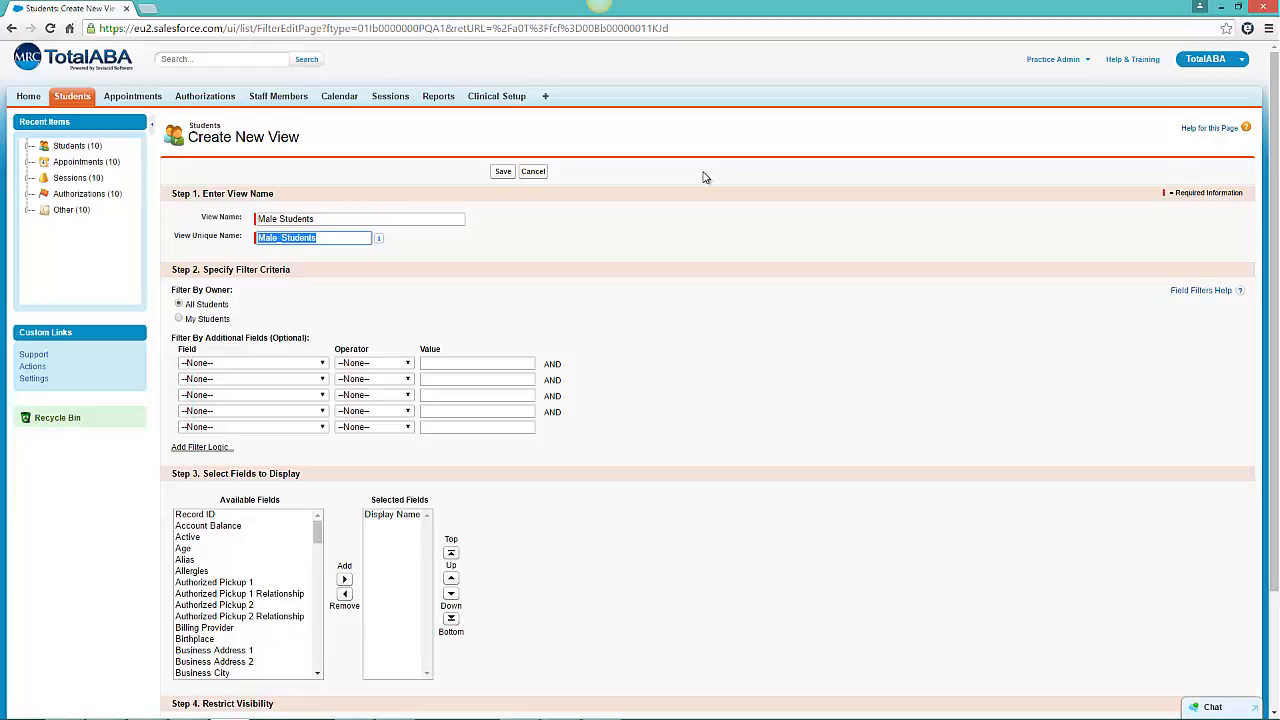
{"action": "left_click", "coordinate": [601, 719]}
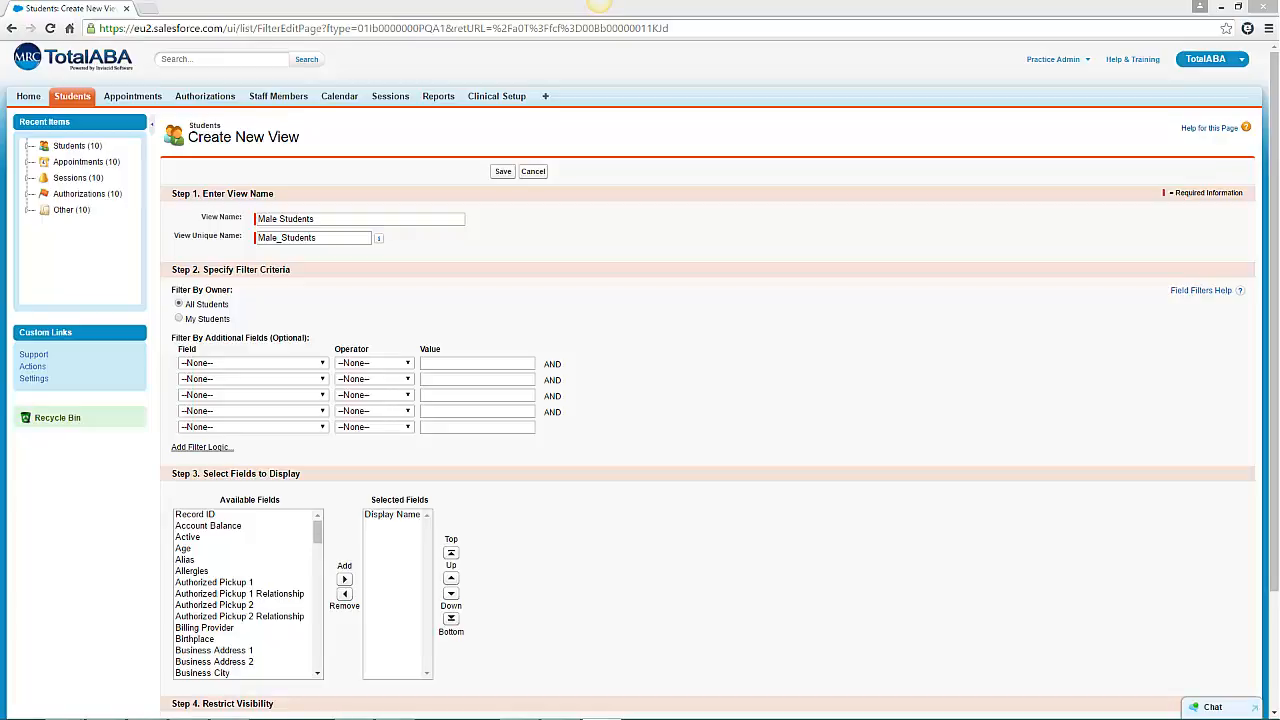
Set the view's first filter criterion to the Gender field with the equals operator.
{"action": "left_click", "coordinate": [322, 365]}
{"action": "left_click", "coordinate": [322, 368]}
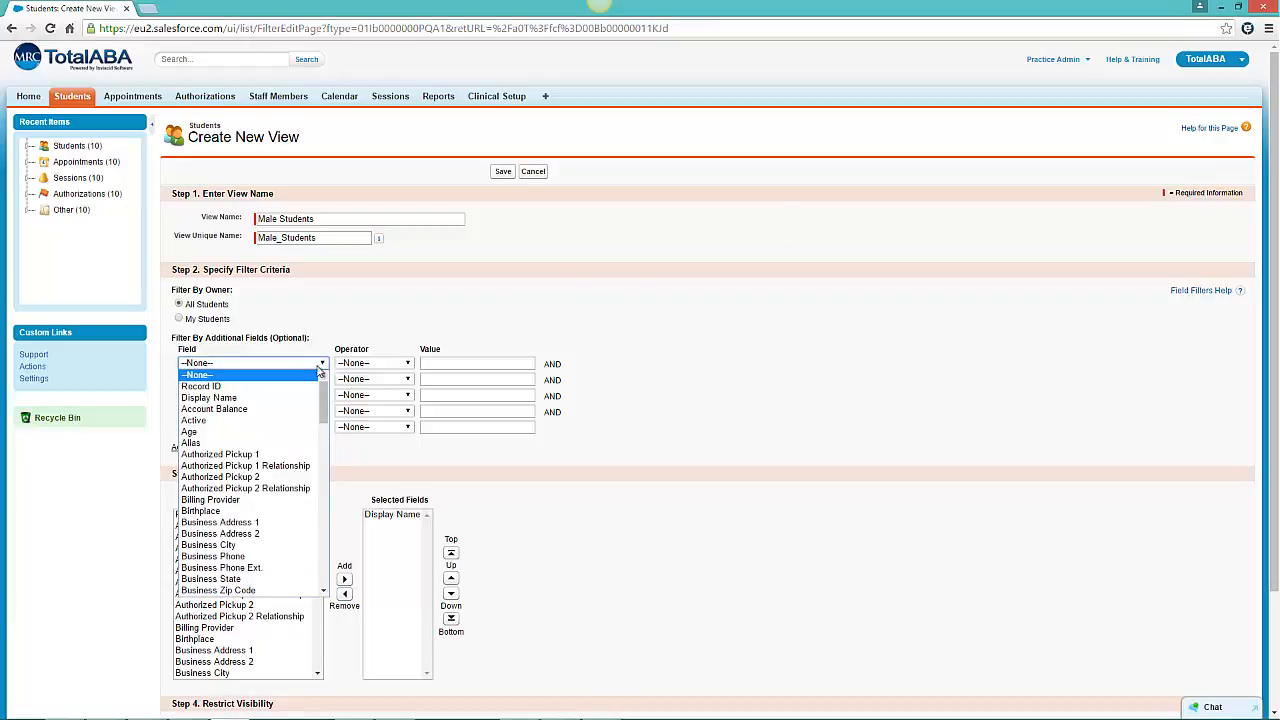
{"action": "scroll", "coordinate": [262, 420], "scroll_direction": "down", "scroll_amount": 3}
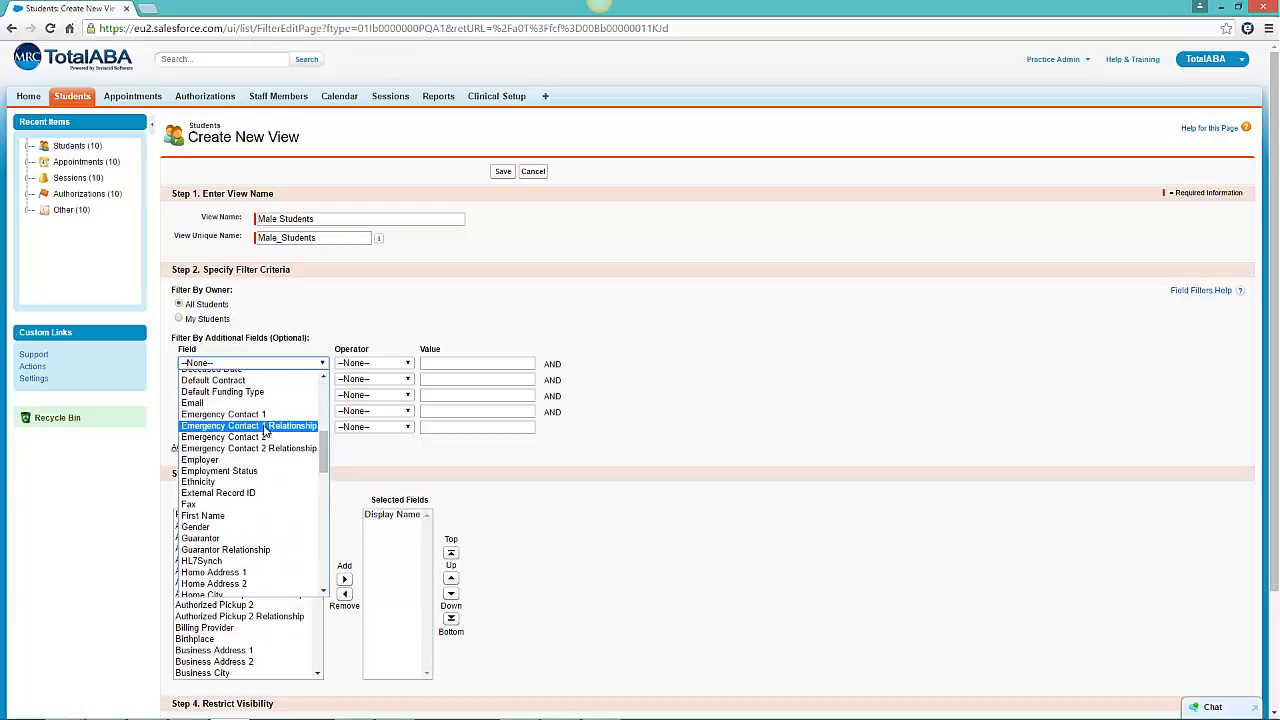
{"action": "left_click", "coordinate": [246, 527]}
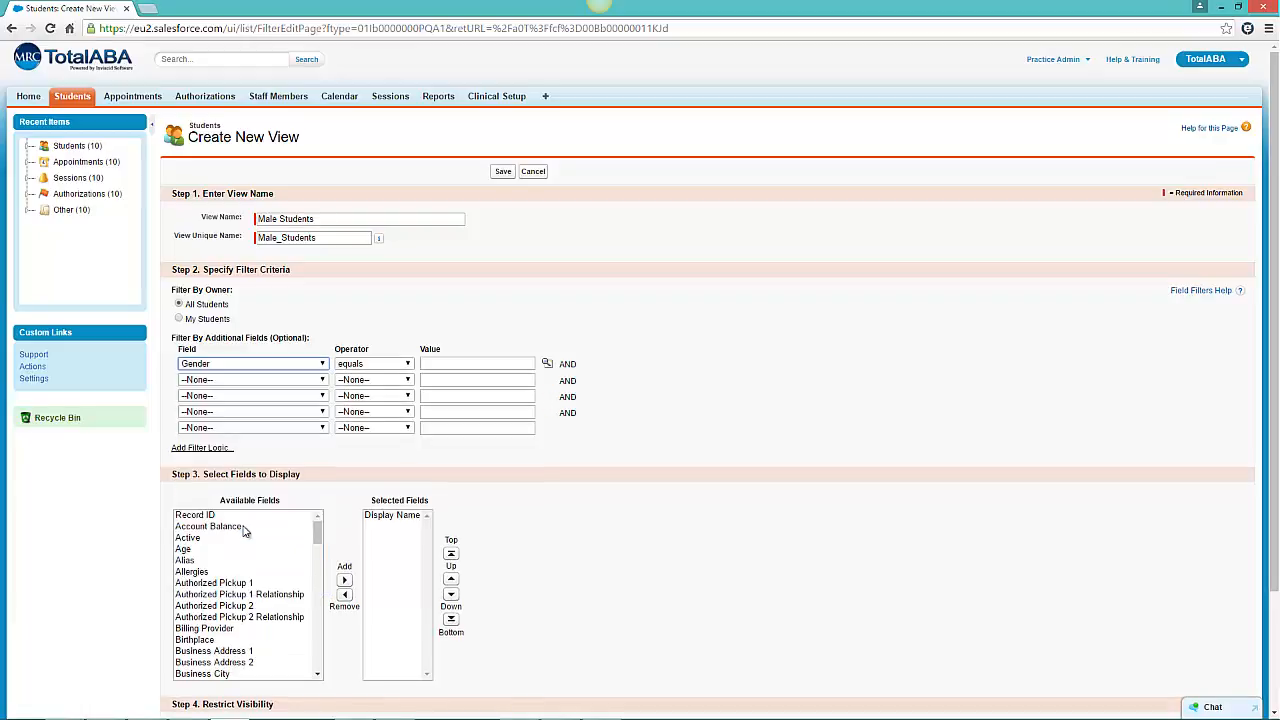
{"action": "left_click", "coordinate": [385, 367]}
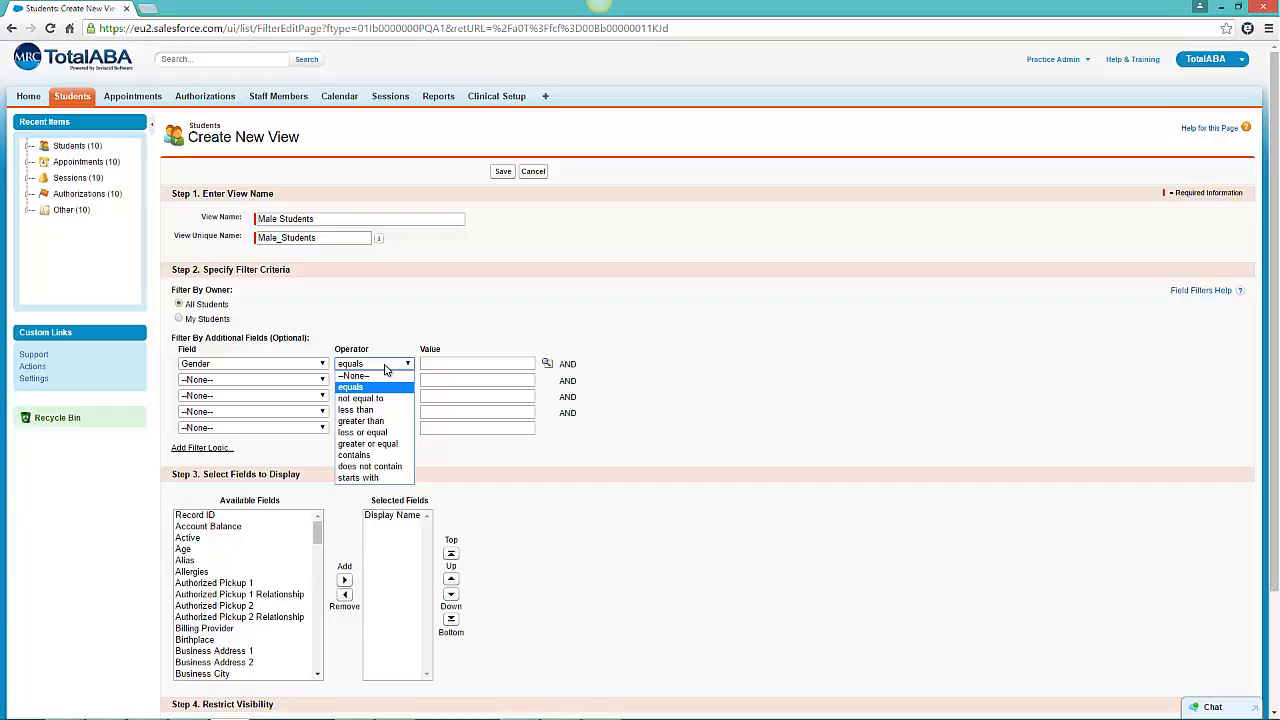
{"action": "left_click", "coordinate": [399, 368]}
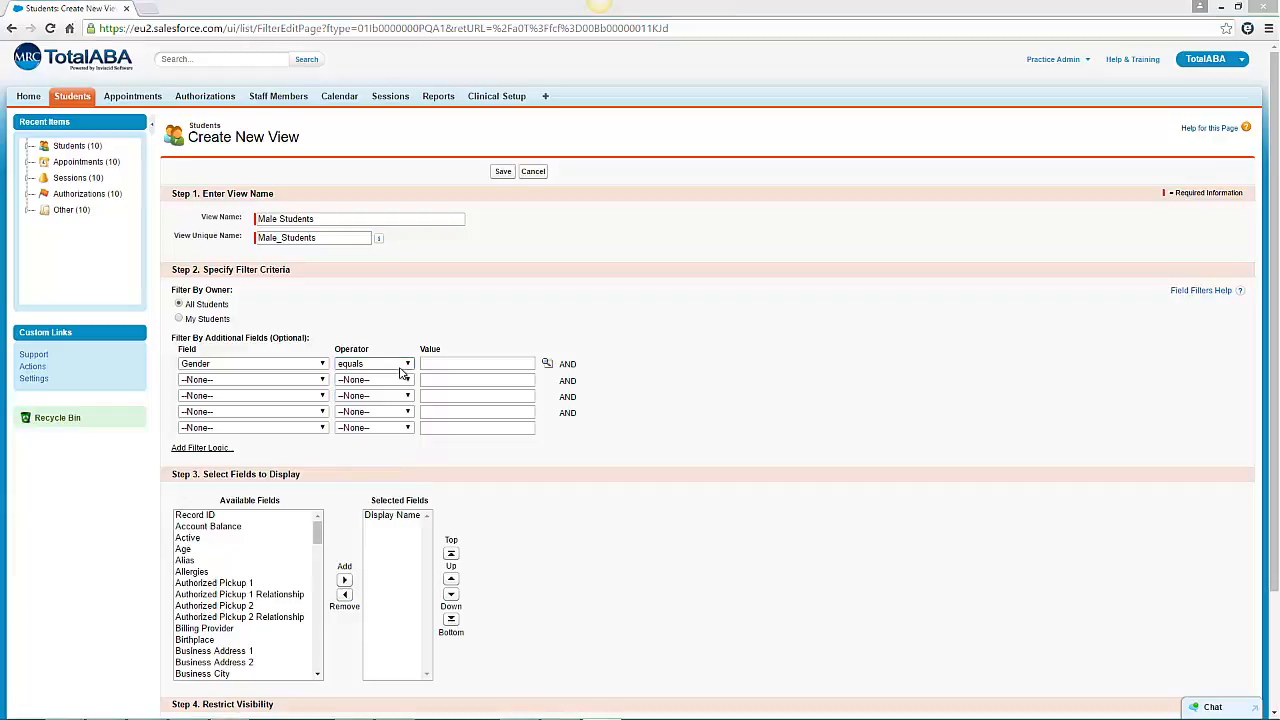
{"action": "left_click", "coordinate": [400, 368]}
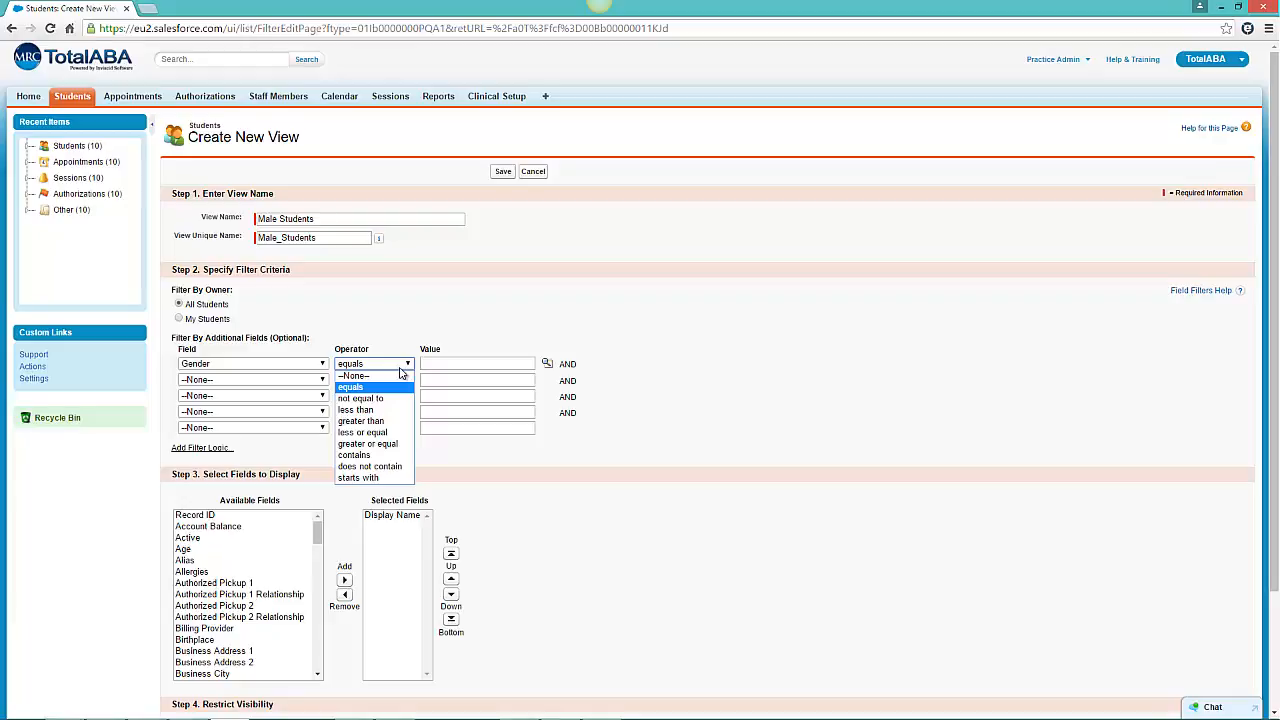
{"action": "left_click", "coordinate": [395, 387]}
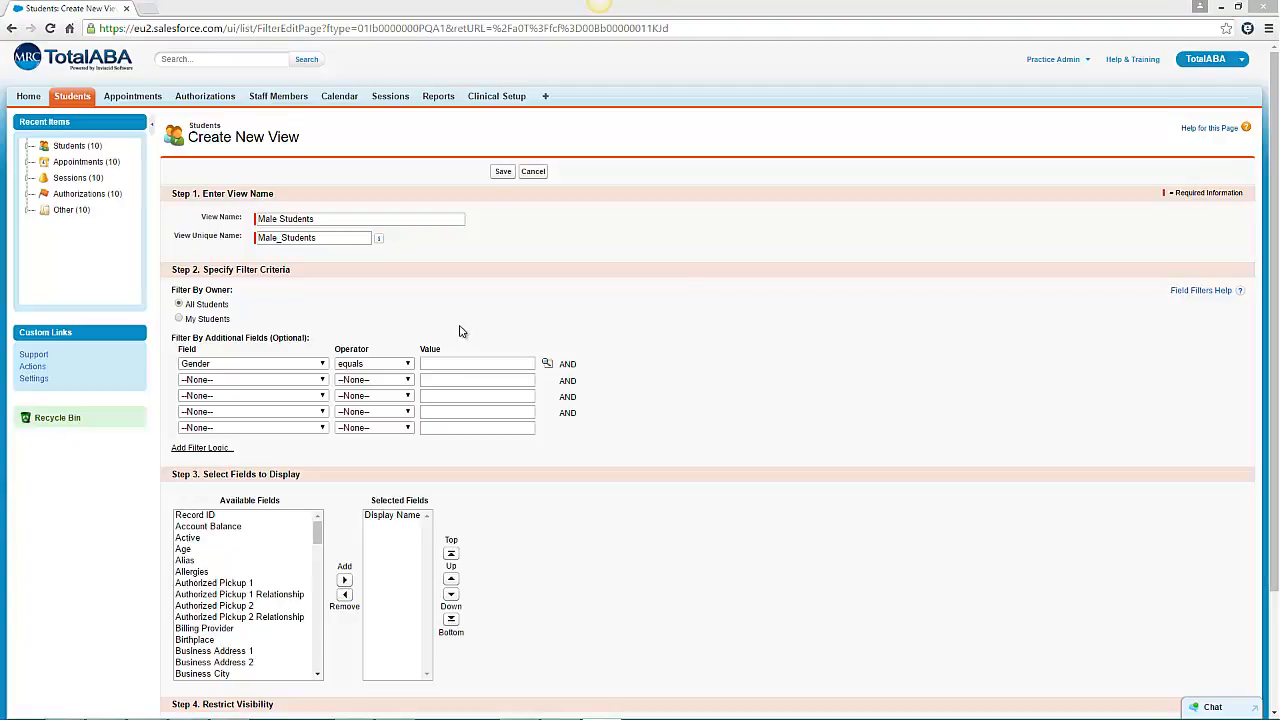
Enter Male as the Gender filter value, insert Male from the value lookup as well, and delete the duplicate entry.
{"action": "left_click", "coordinate": [465, 365]}
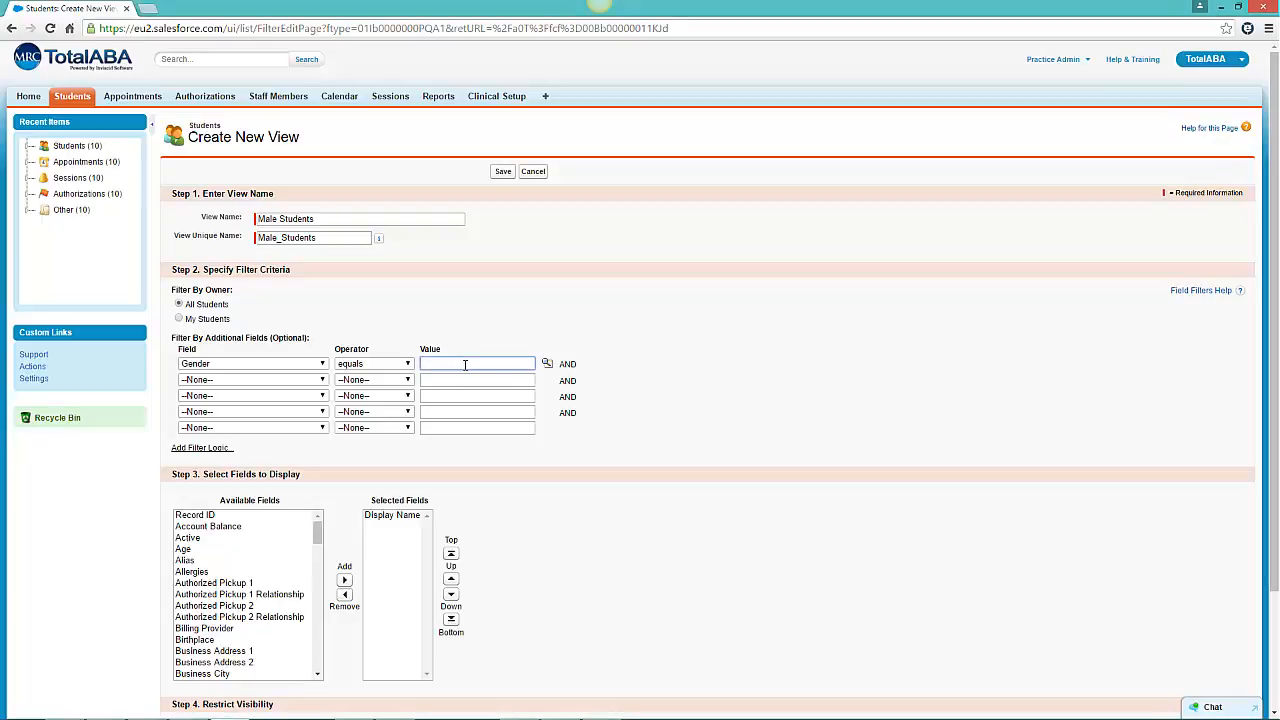
{"action": "type", "text": "Male"}
{"action": "left_click", "coordinate": [547, 371]}
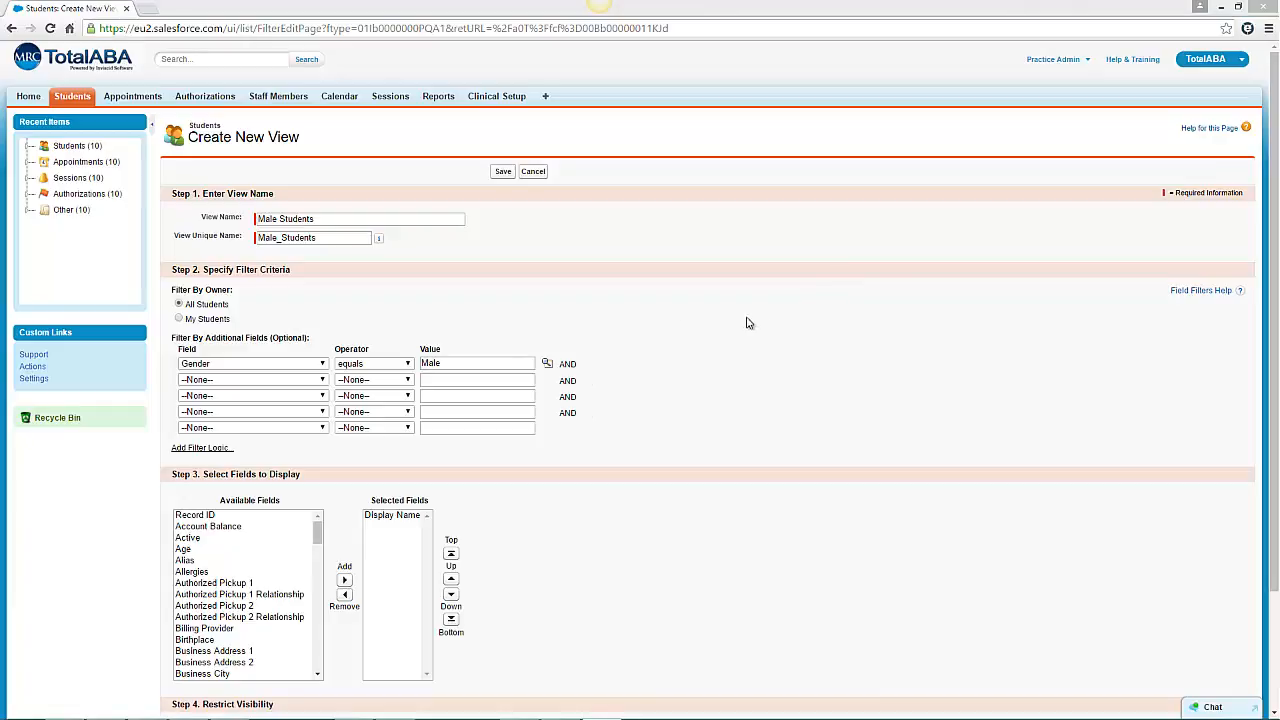
{"action": "left_click", "coordinate": [547, 367]}
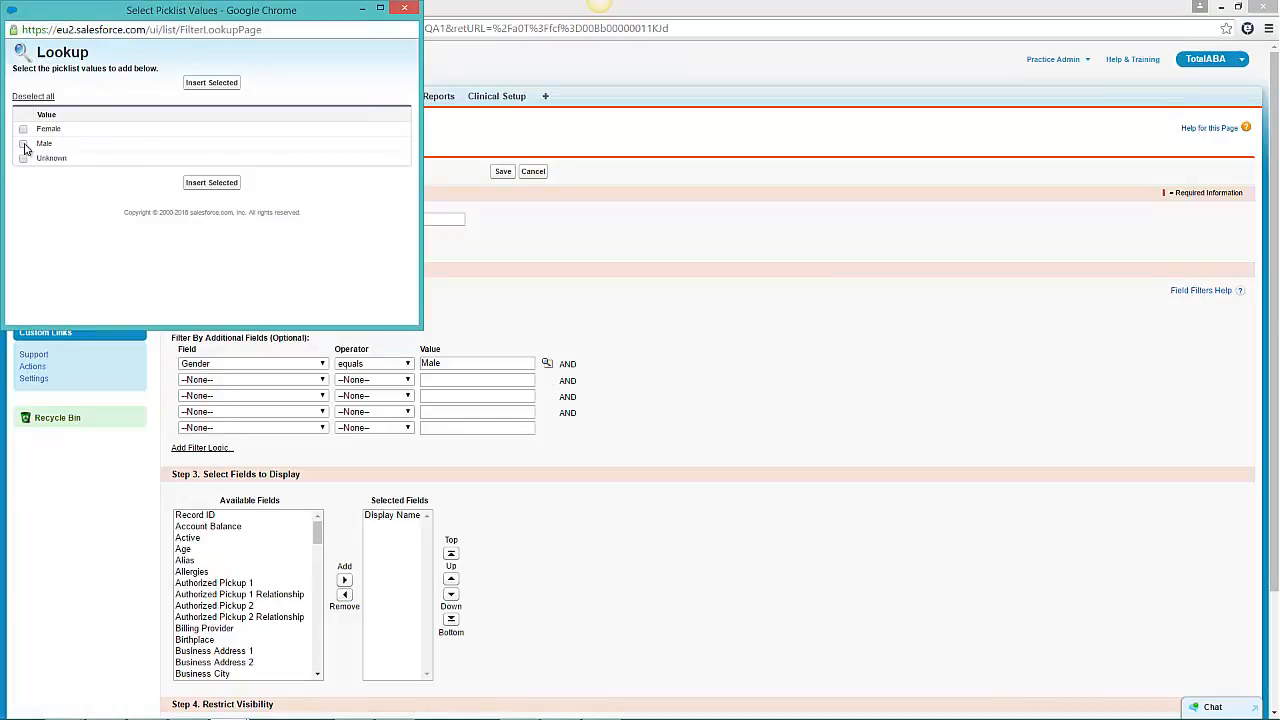
{"action": "left_click", "coordinate": [23, 144]}
{"action": "left_click", "coordinate": [205, 183]}
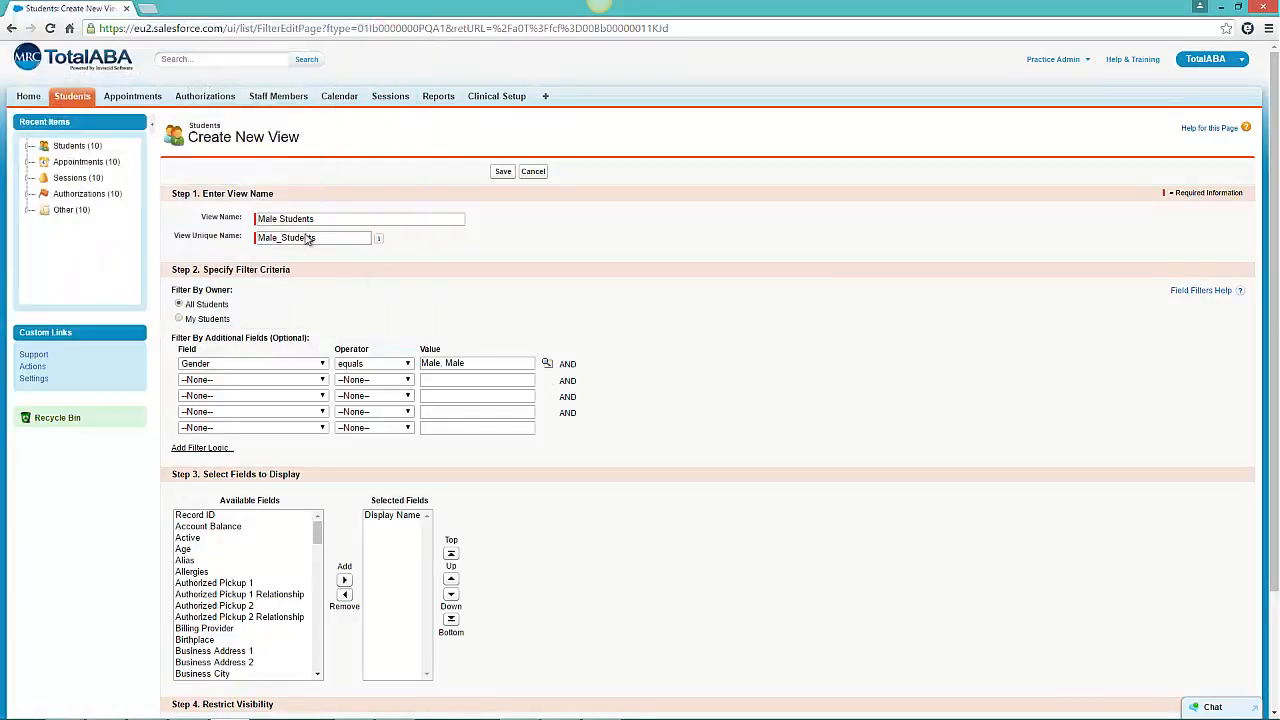
{"action": "left_click_drag", "start_coordinate": [444, 363], "coordinate": [420, 363]}
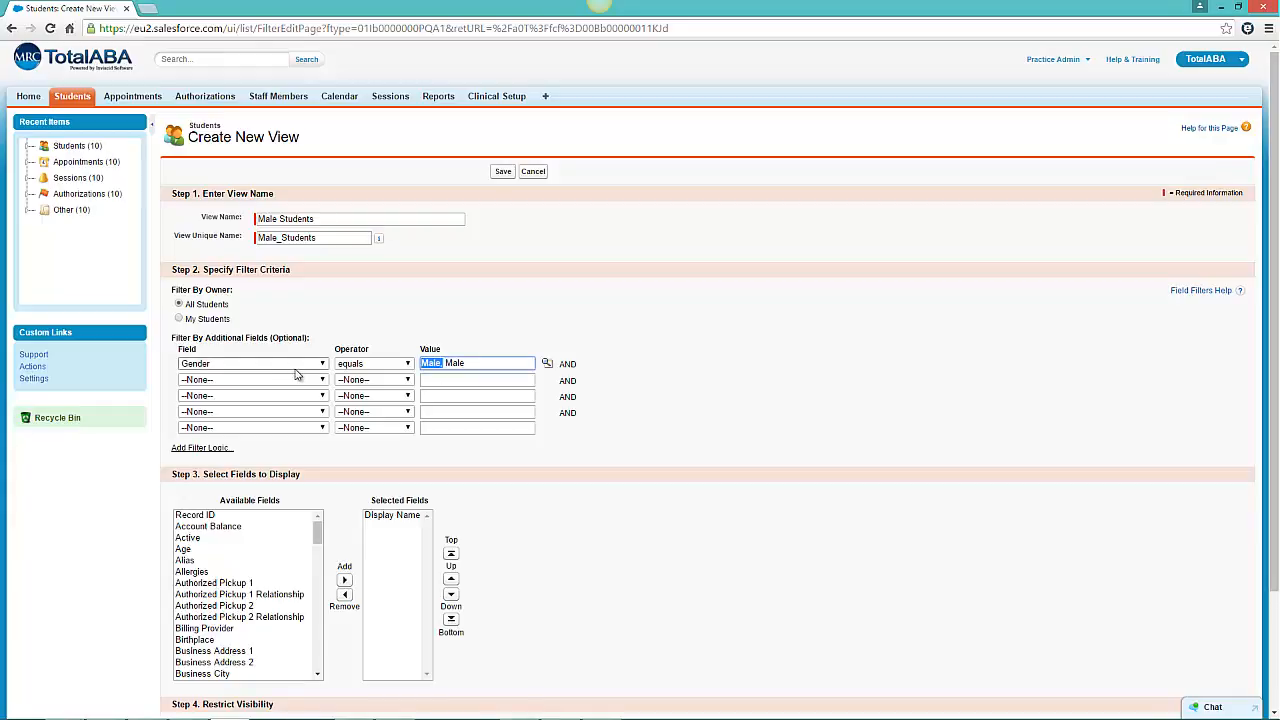
{"action": "key", "text": "BackSpace"}
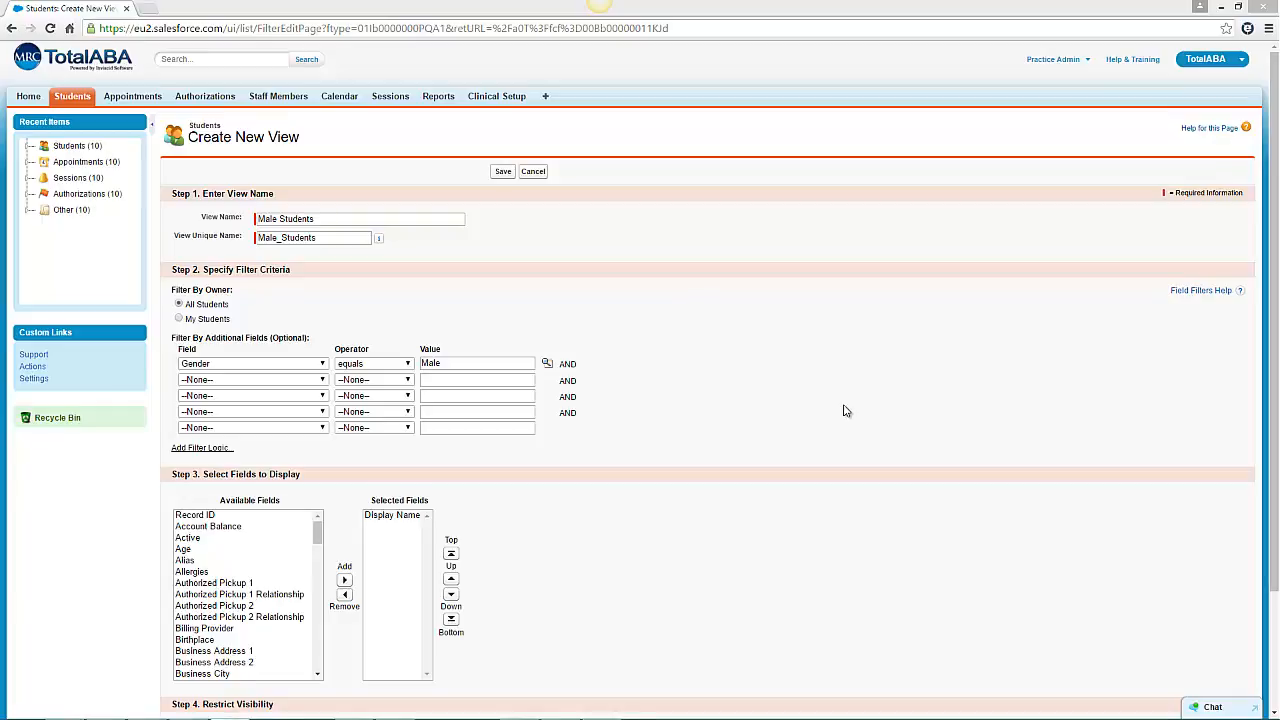
Add the Age and First Name fields to the view's displayed fields.
{"action": "scroll", "coordinate": [846, 408], "scroll_direction": "down", "scroll_amount": 3}
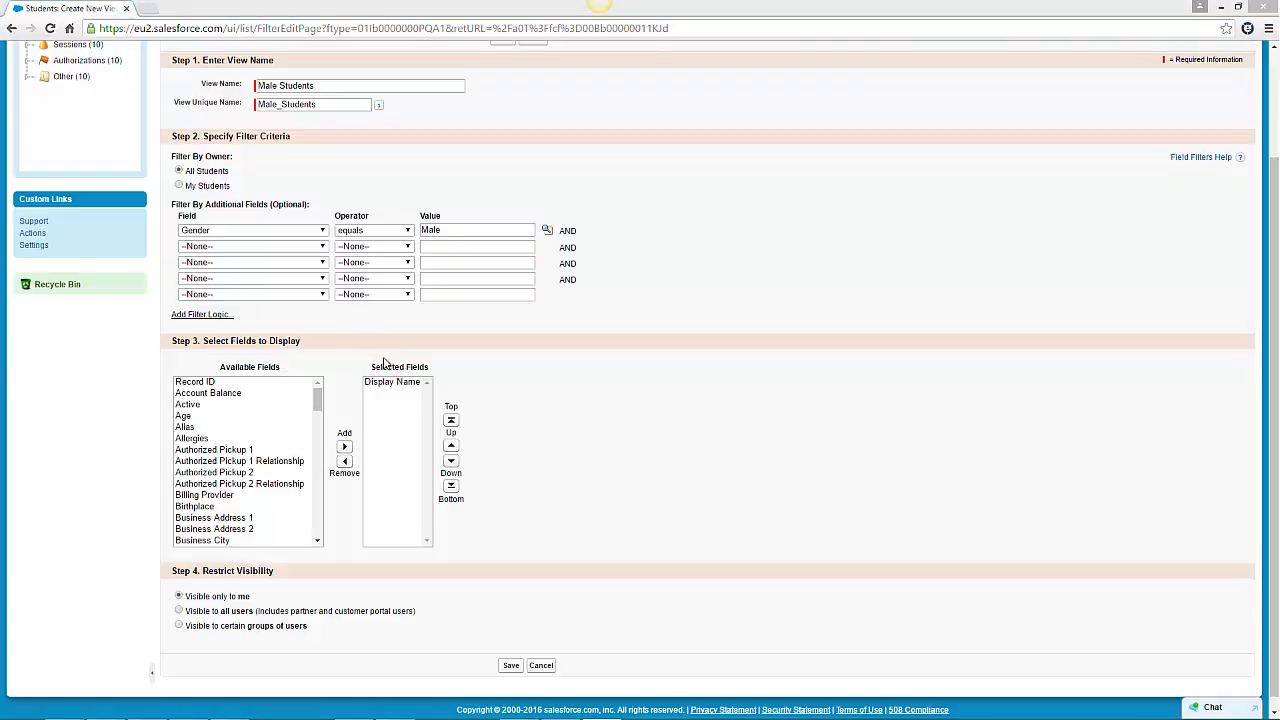
{"action": "left_click", "coordinate": [201, 418]}
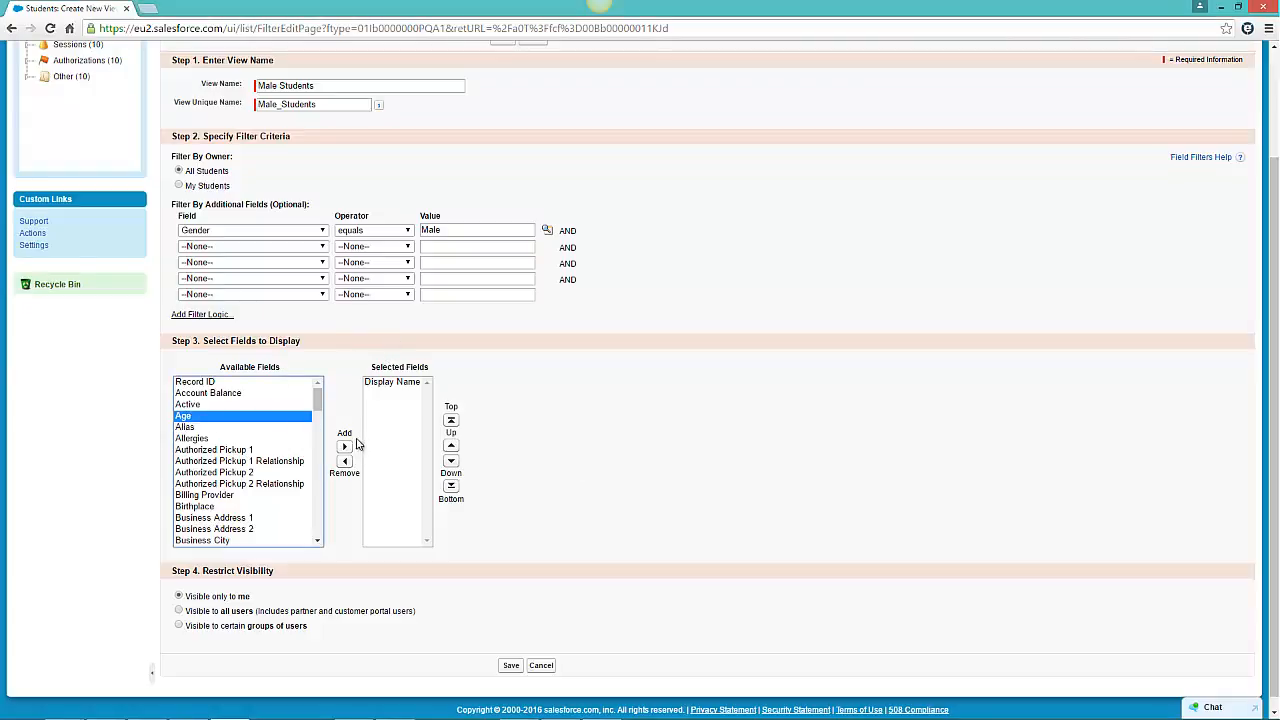
{"action": "left_click", "coordinate": [345, 446]}
{"action": "scroll", "coordinate": [245, 467], "scroll_direction": "down", "scroll_amount": 2}
{"action": "scroll", "coordinate": [245, 467], "scroll_direction": "down", "scroll_amount": 4}
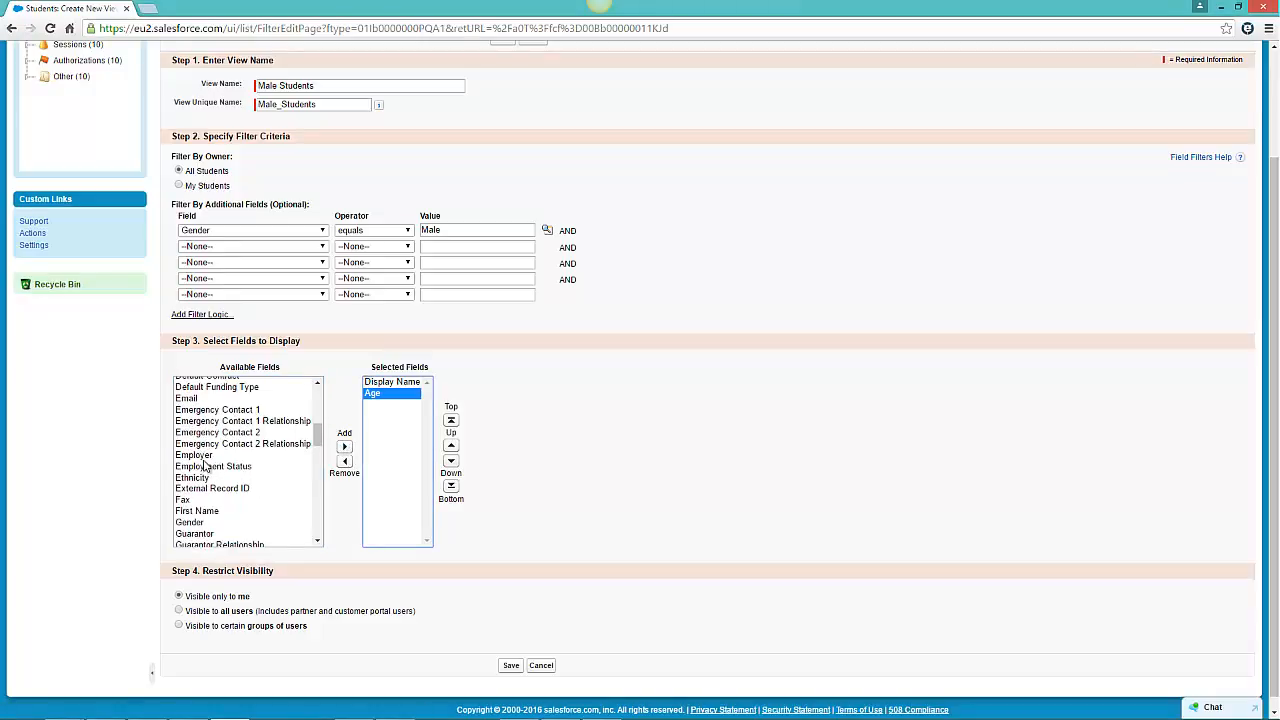
{"action": "left_click", "coordinate": [208, 511]}
{"action": "scroll", "coordinate": [263, 451], "scroll_direction": "down", "scroll_amount": 3}
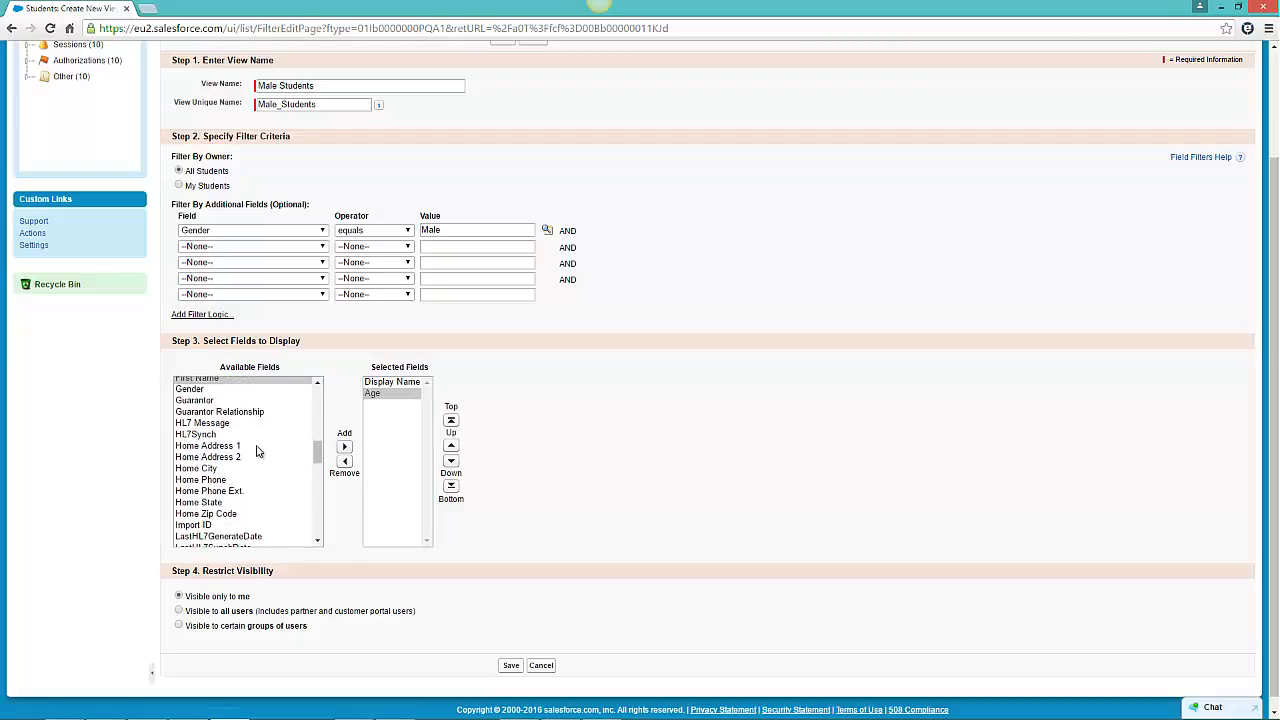
{"action": "left_click", "coordinate": [345, 447]}
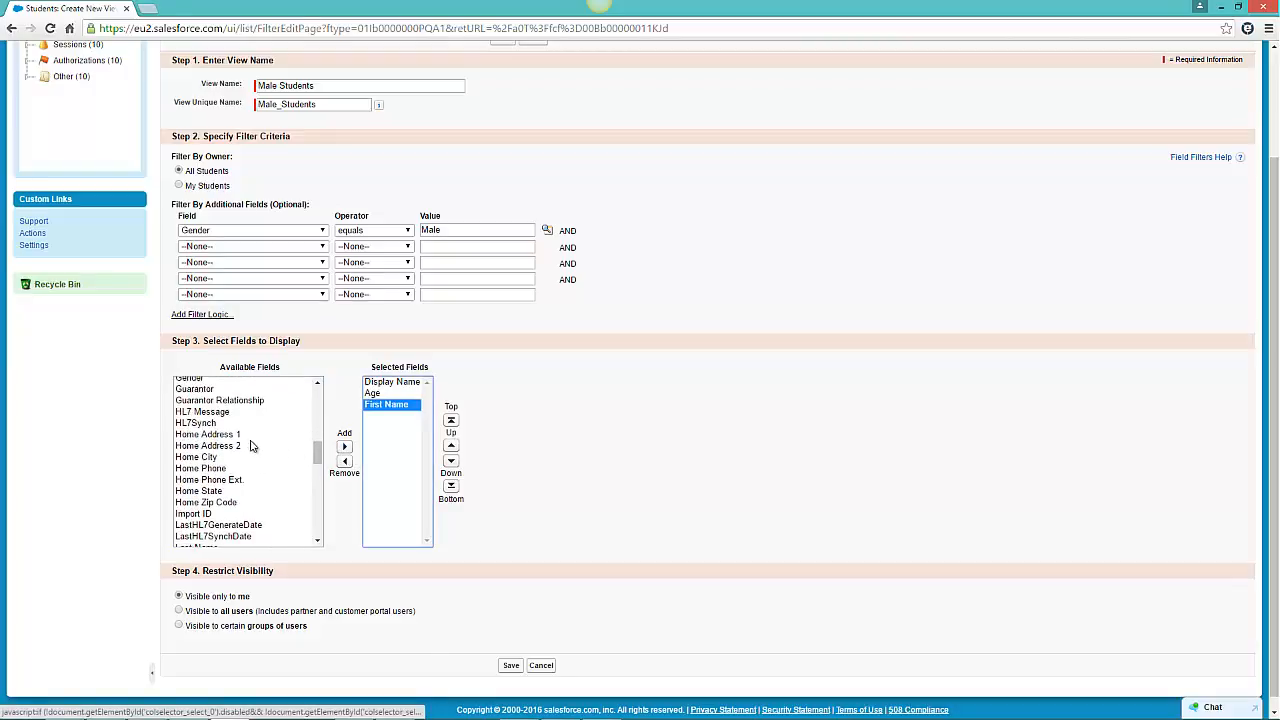
Add the Last Name and SSN fields to the view's displayed fields.
{"action": "scroll", "coordinate": [254, 447], "scroll_direction": "down", "scroll_amount": 4}
{"action": "left_click", "coordinate": [205, 414]}
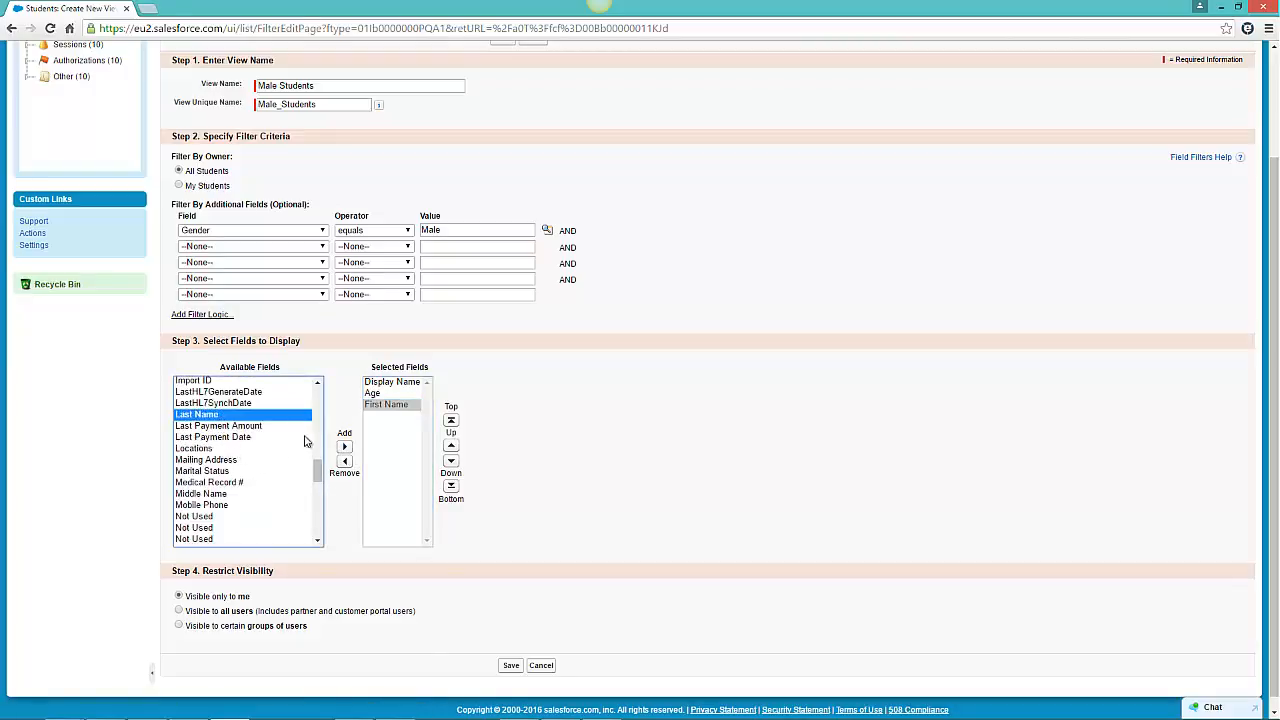
{"action": "left_click", "coordinate": [347, 450]}
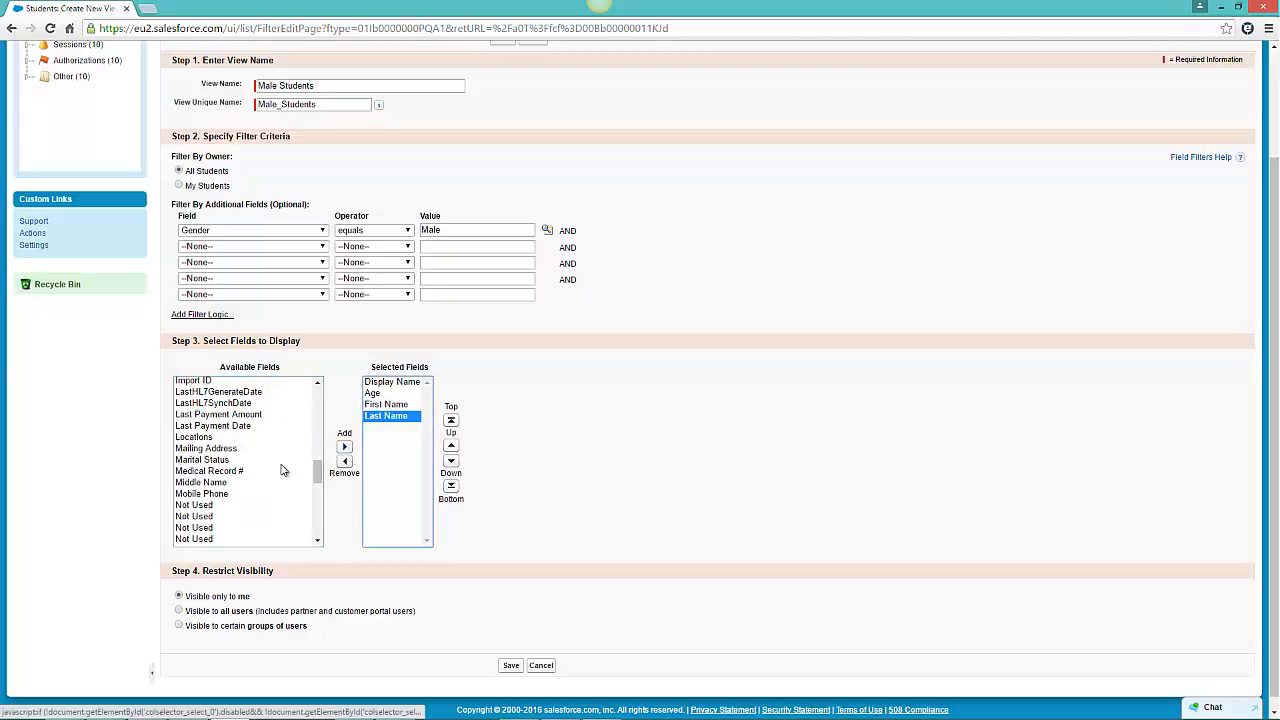
{"action": "scroll", "coordinate": [240, 466], "scroll_direction": "down", "scroll_amount": 3}
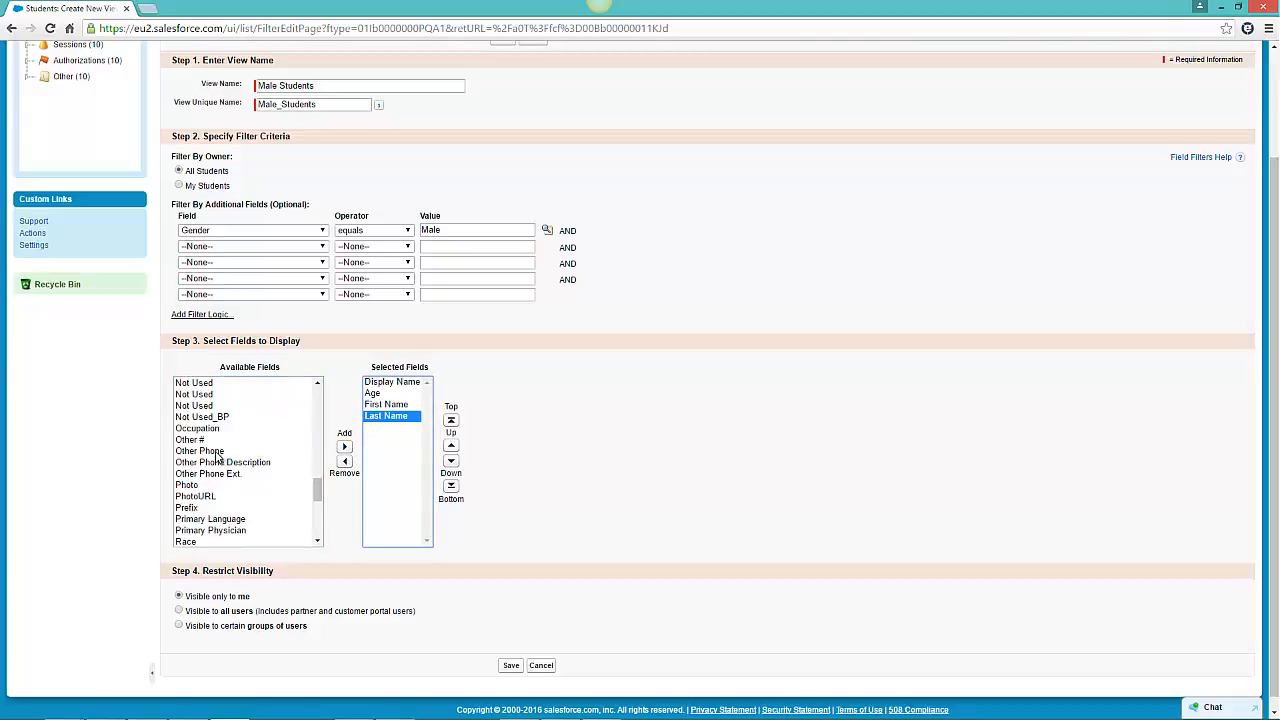
{"action": "scroll", "coordinate": [212, 518], "scroll_direction": "down", "scroll_amount": 2}
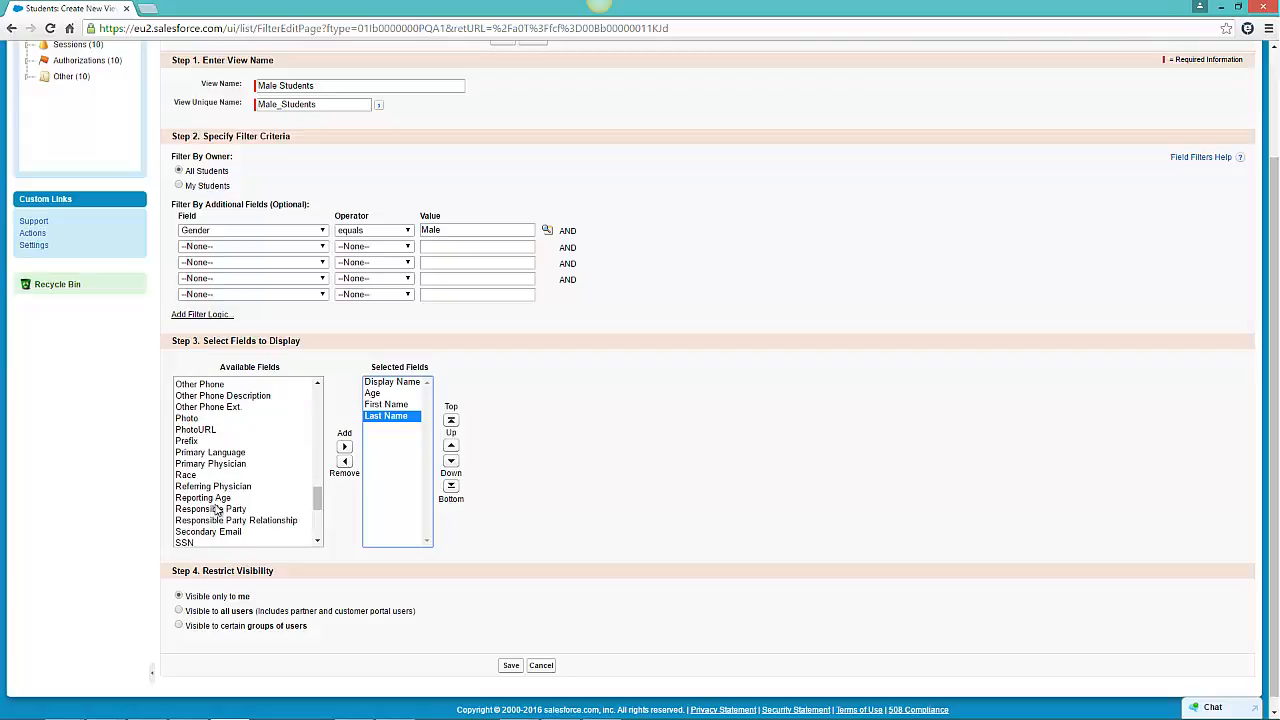
{"action": "scroll", "coordinate": [217, 509], "scroll_direction": "down", "scroll_amount": 2}
{"action": "left_click", "coordinate": [213, 477]}
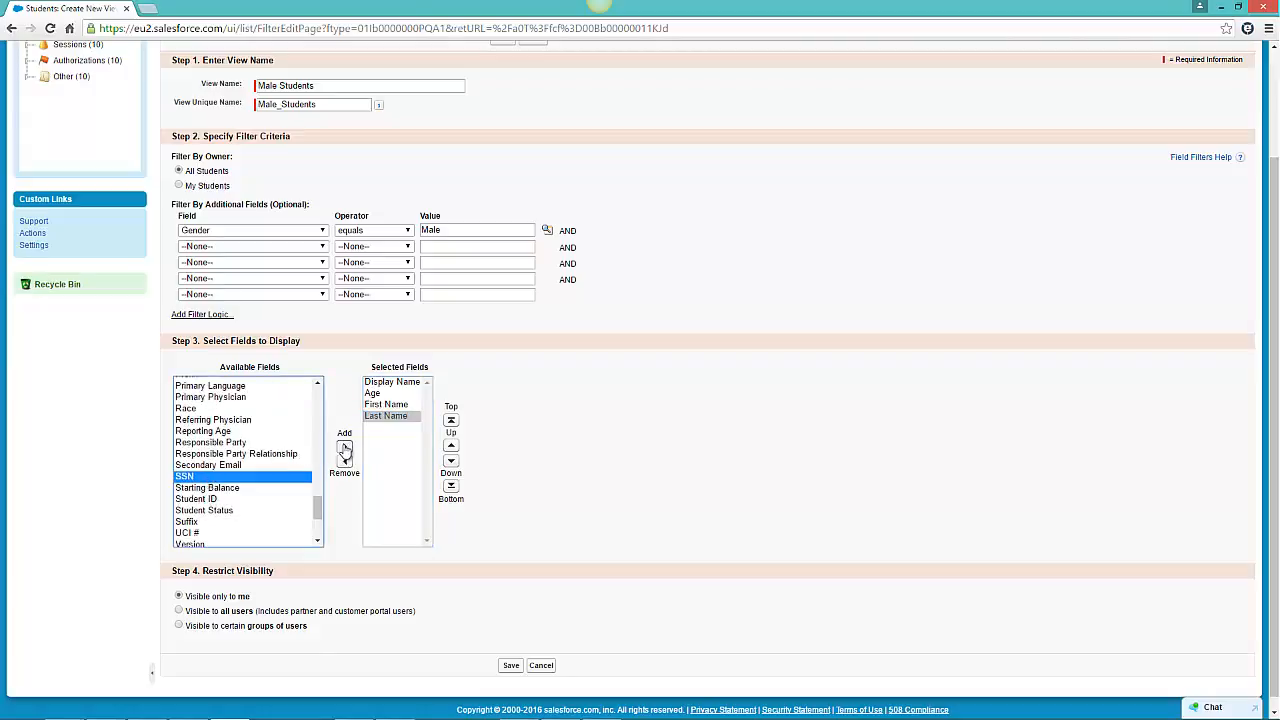
{"action": "left_click", "coordinate": [344, 447]}
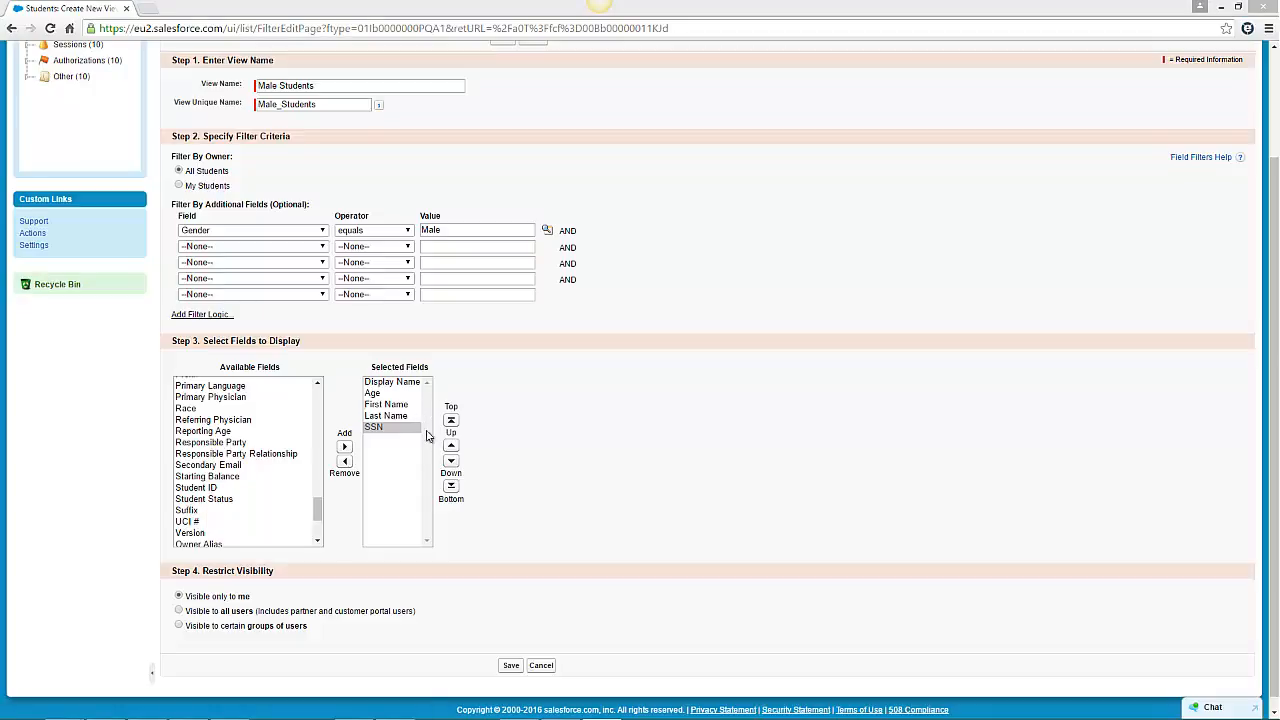
Reorder the displayed fields so that First Name and Last Name come before Age.
{"action": "left_click", "coordinate": [390, 405]}
{"action": "left_click", "coordinate": [451, 445]}
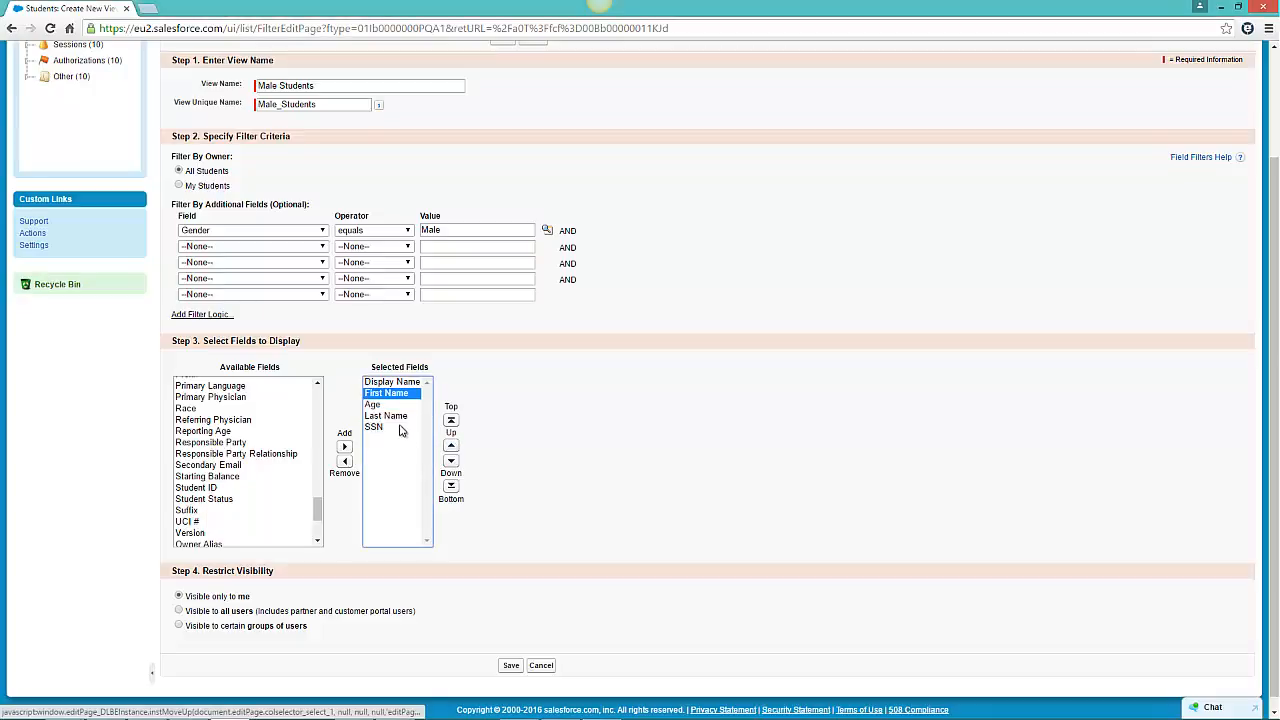
{"action": "left_click", "coordinate": [398, 416]}
{"action": "left_click", "coordinate": [451, 445]}
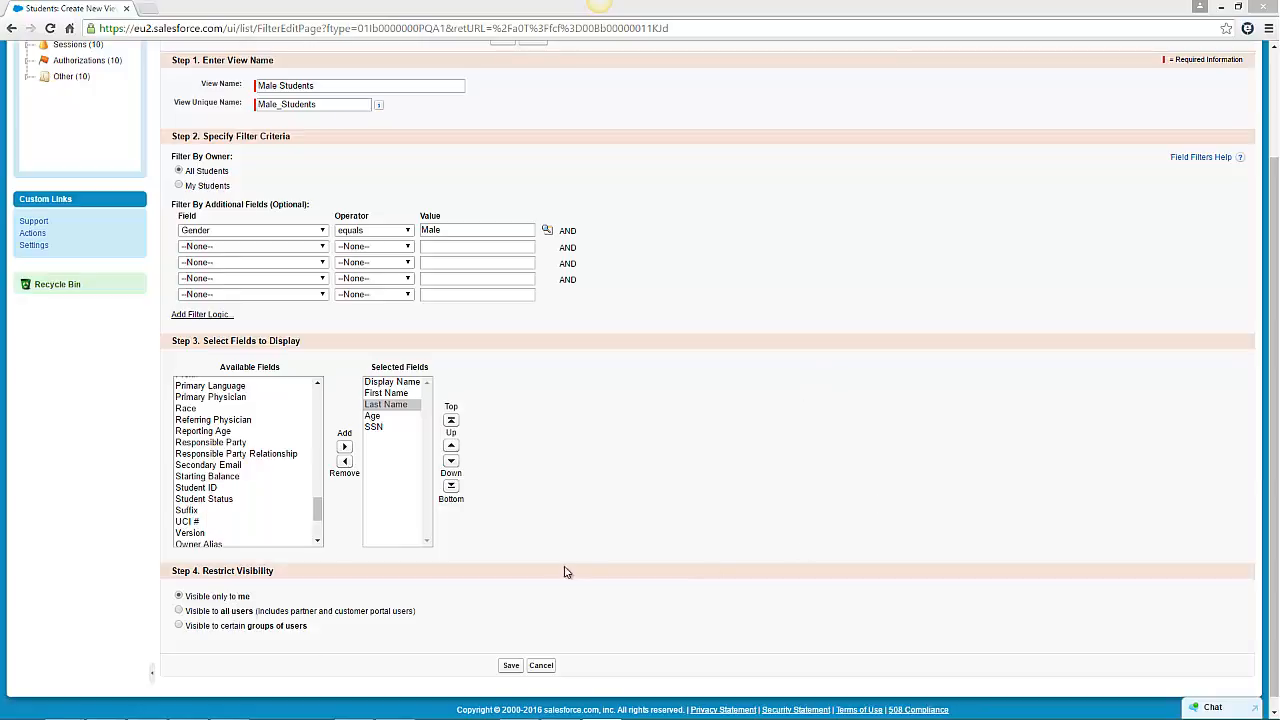
Save the Male Students view and check the list of available student views.
{"action": "left_click", "coordinate": [511, 666]}
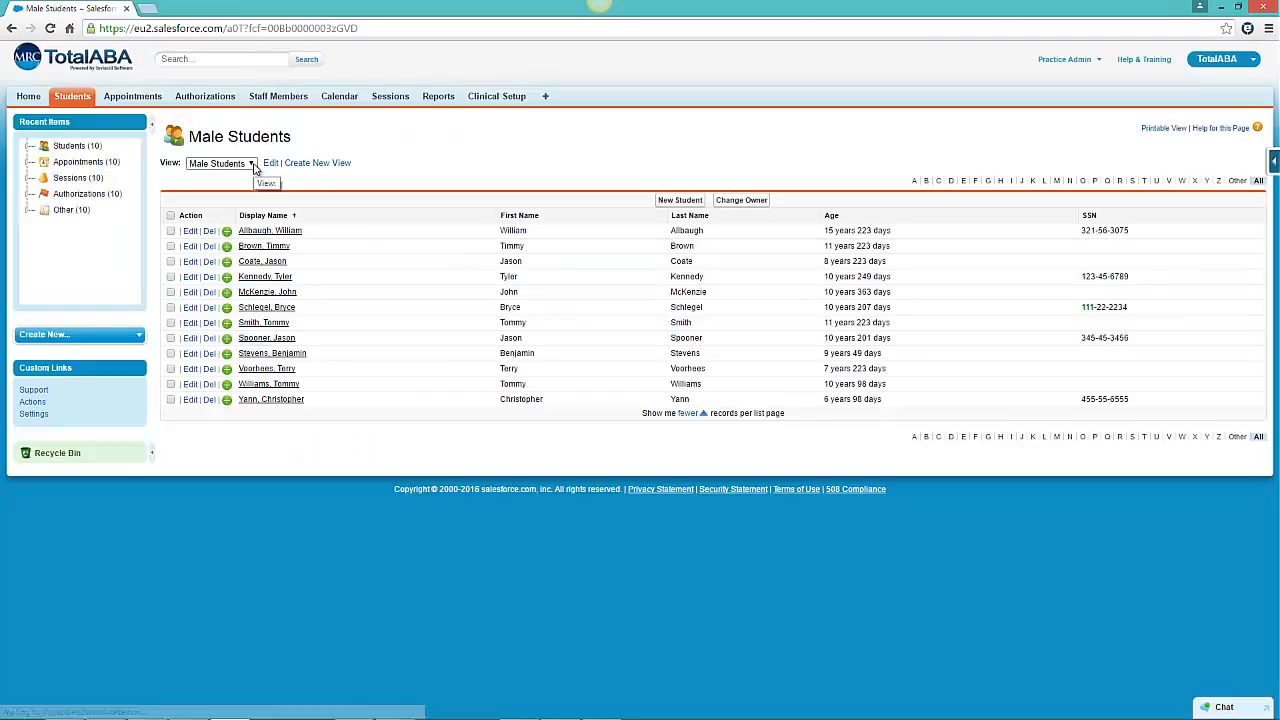
{"action": "left_click", "coordinate": [252, 164]}
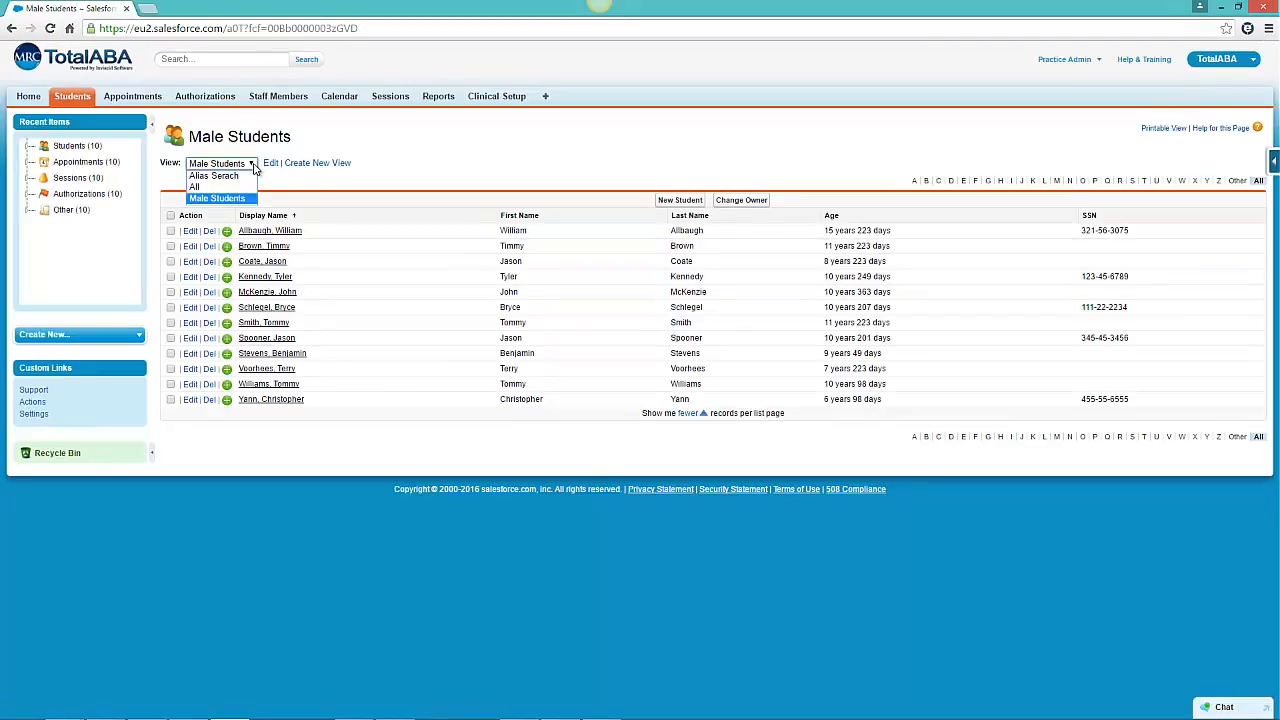
{"action": "left_click", "coordinate": [253, 168]}
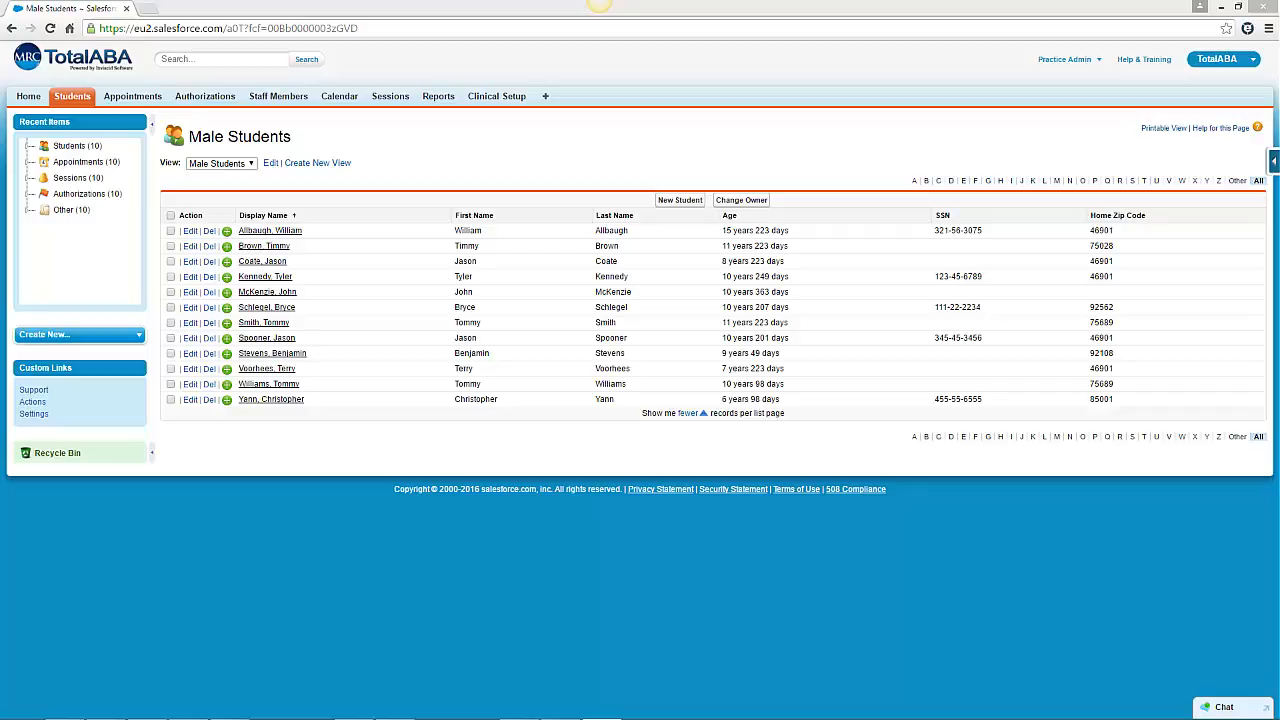
Edit the Male Students view and add a second filter: Home Zip Code equals 46901.
{"action": "left_click", "coordinate": [271, 165]}
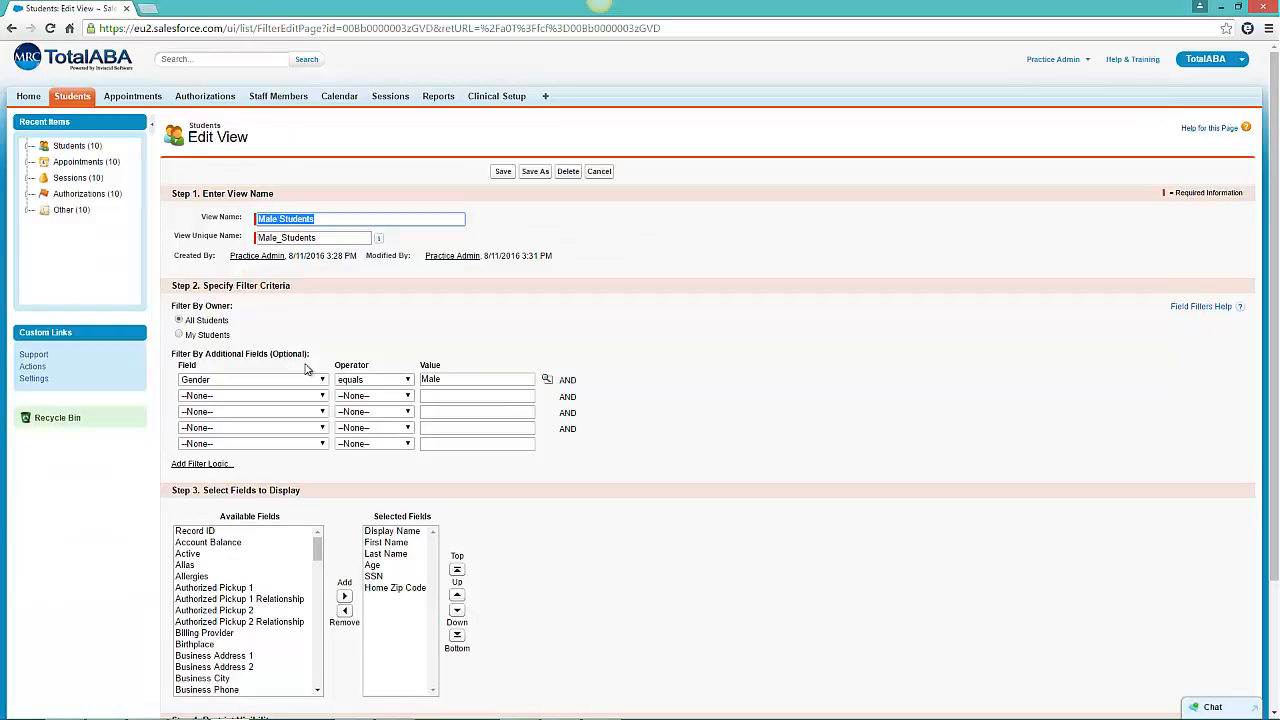
{"action": "left_click", "coordinate": [313, 397]}
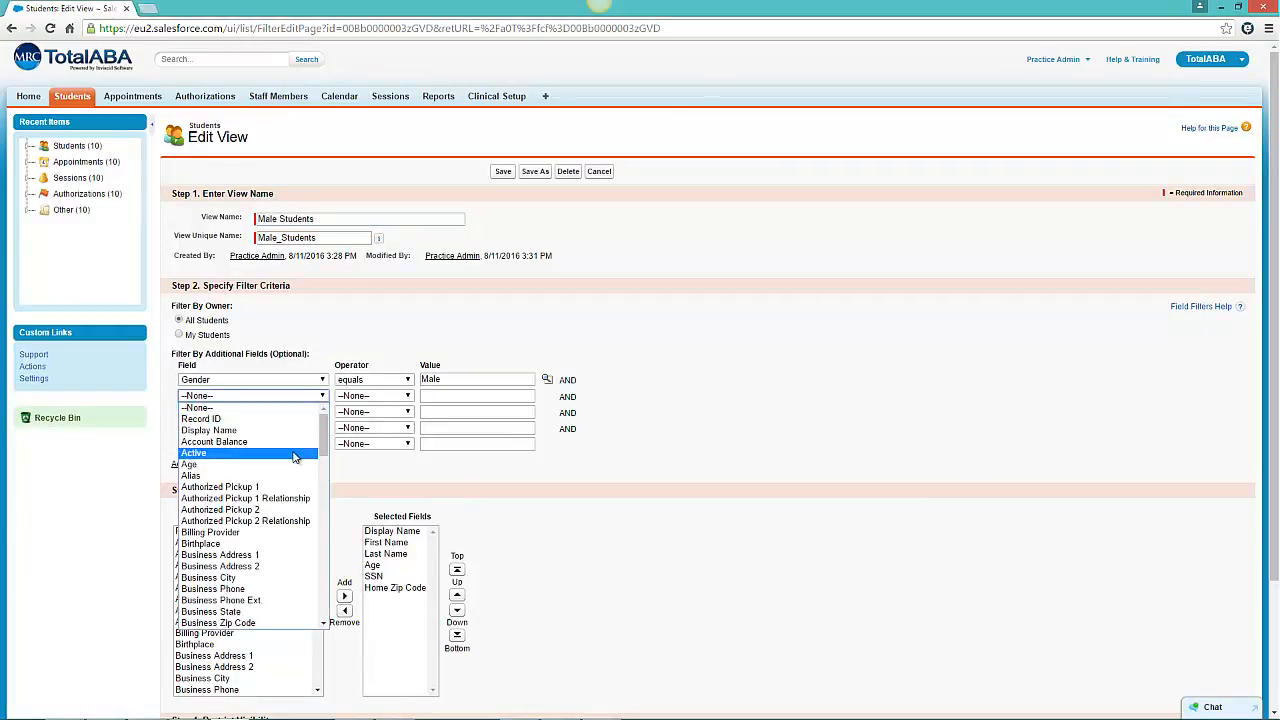
{"action": "scroll", "coordinate": [295, 457], "scroll_direction": "down", "scroll_amount": 4}
{"action": "scroll", "coordinate": [295, 457], "scroll_direction": "down", "scroll_amount": 4}
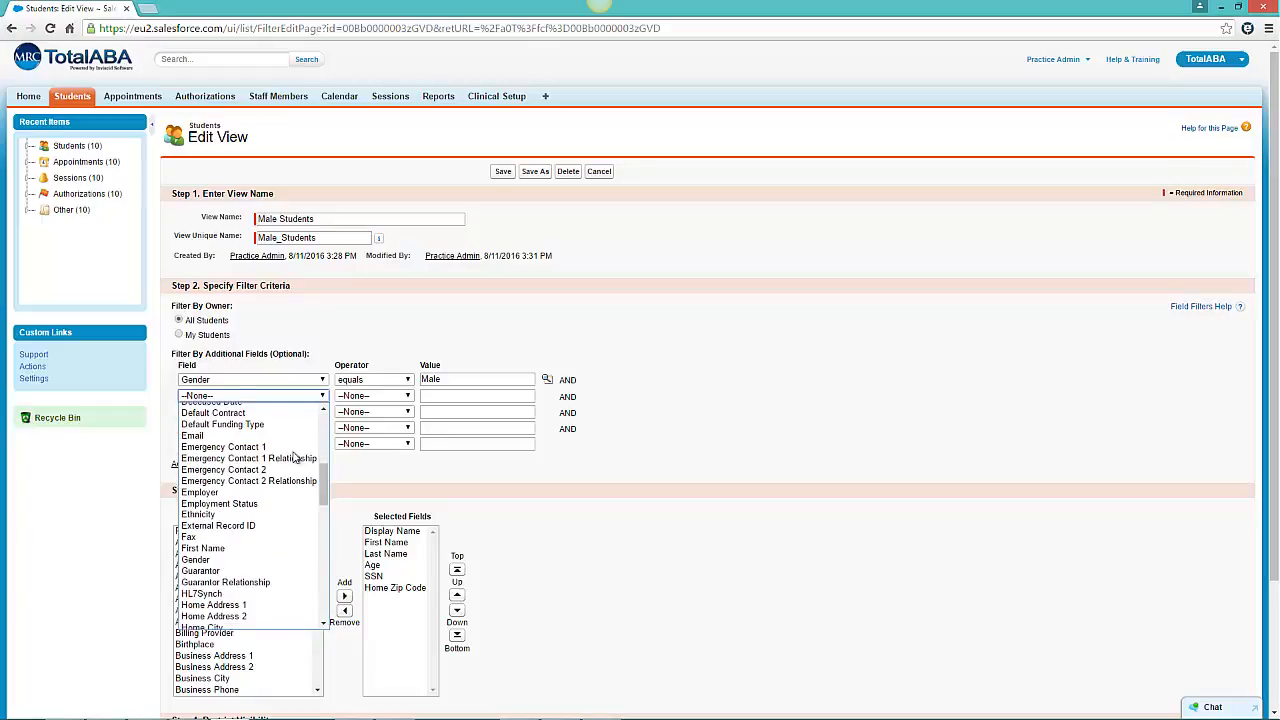
{"action": "scroll", "coordinate": [277, 495], "scroll_direction": "down", "scroll_amount": 6}
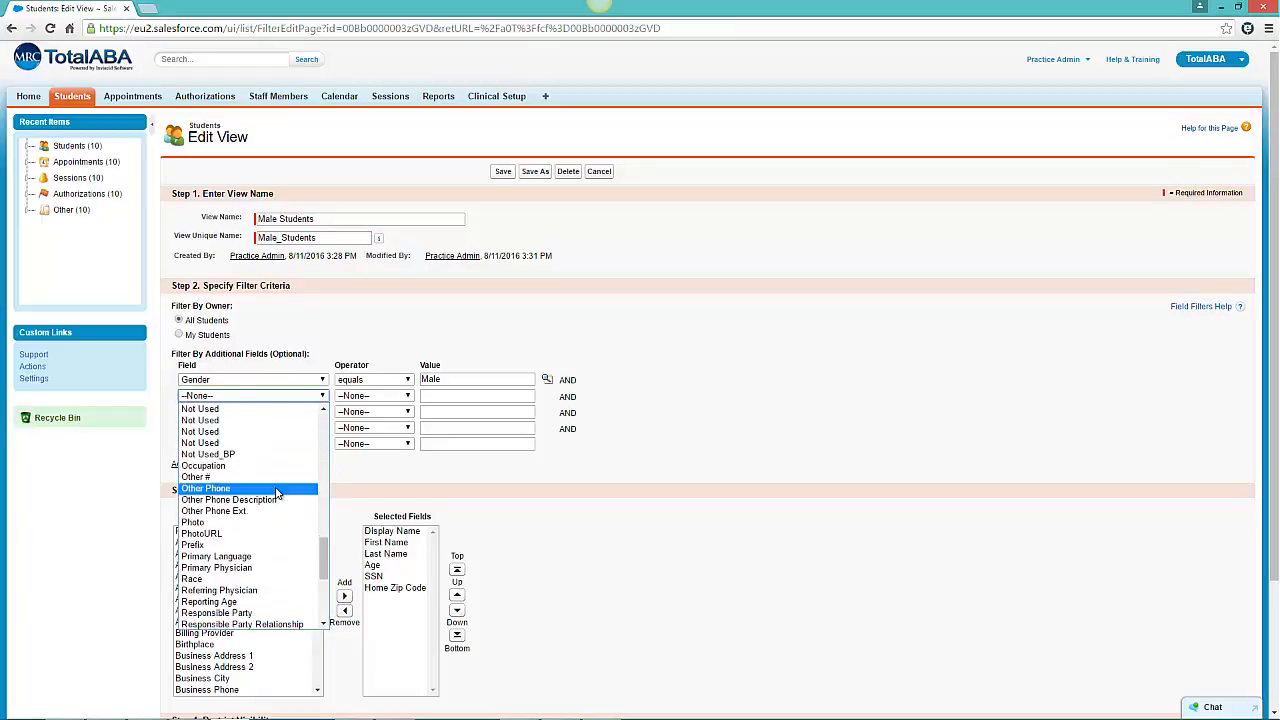
{"action": "scroll", "coordinate": [275, 498], "scroll_direction": "up", "scroll_amount": 10}
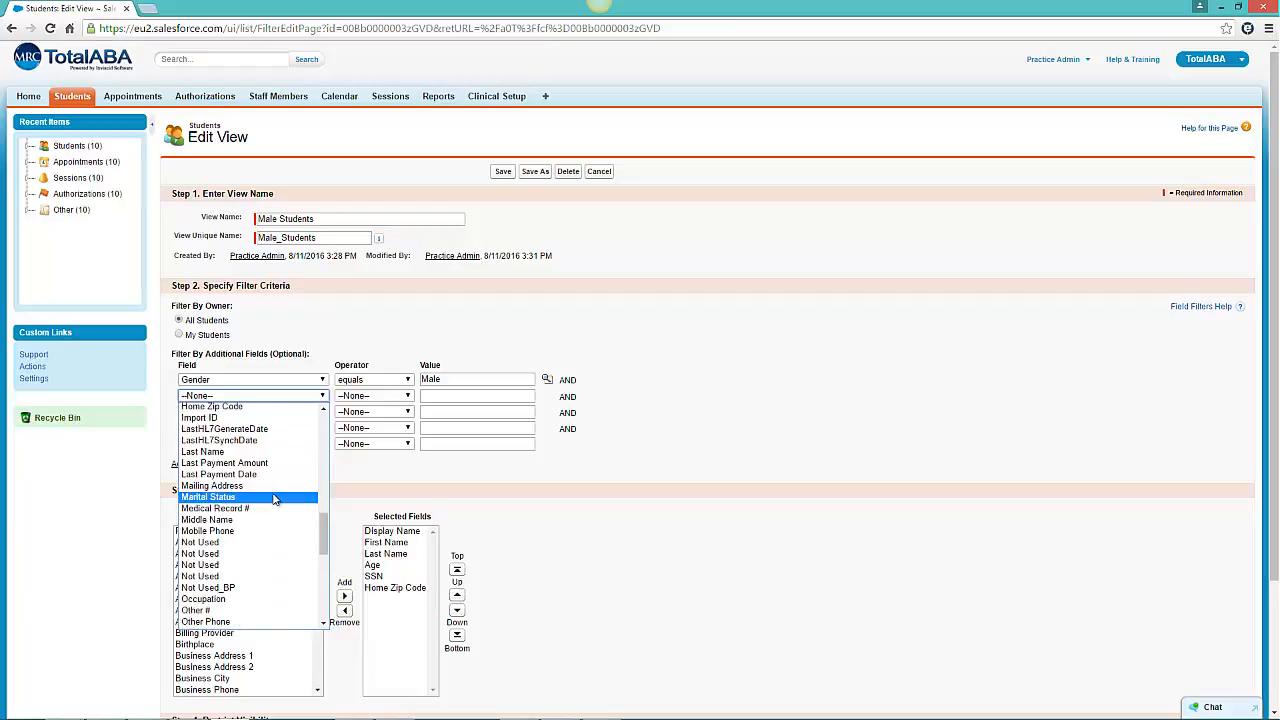
{"action": "scroll", "coordinate": [272, 497], "scroll_direction": "up", "scroll_amount": 3}
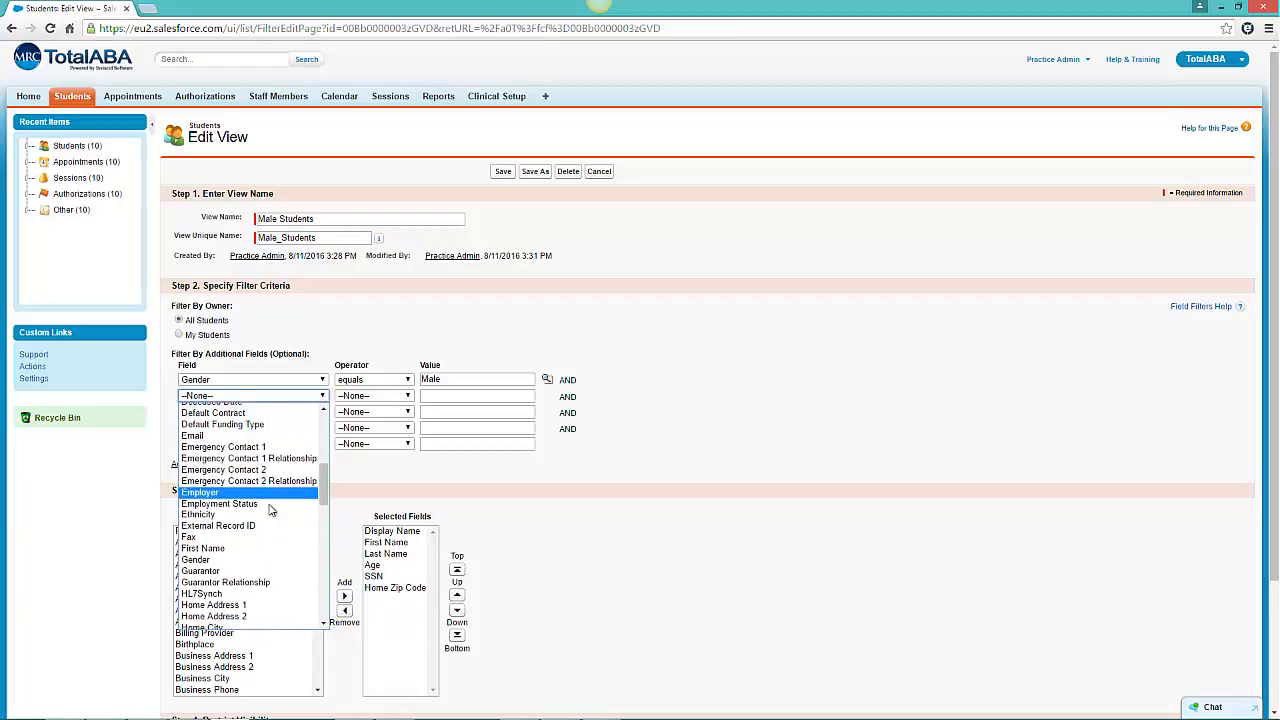
{"action": "scroll", "coordinate": [268, 505], "scroll_direction": "down", "scroll_amount": 3}
{"action": "left_click", "coordinate": [259, 545]}
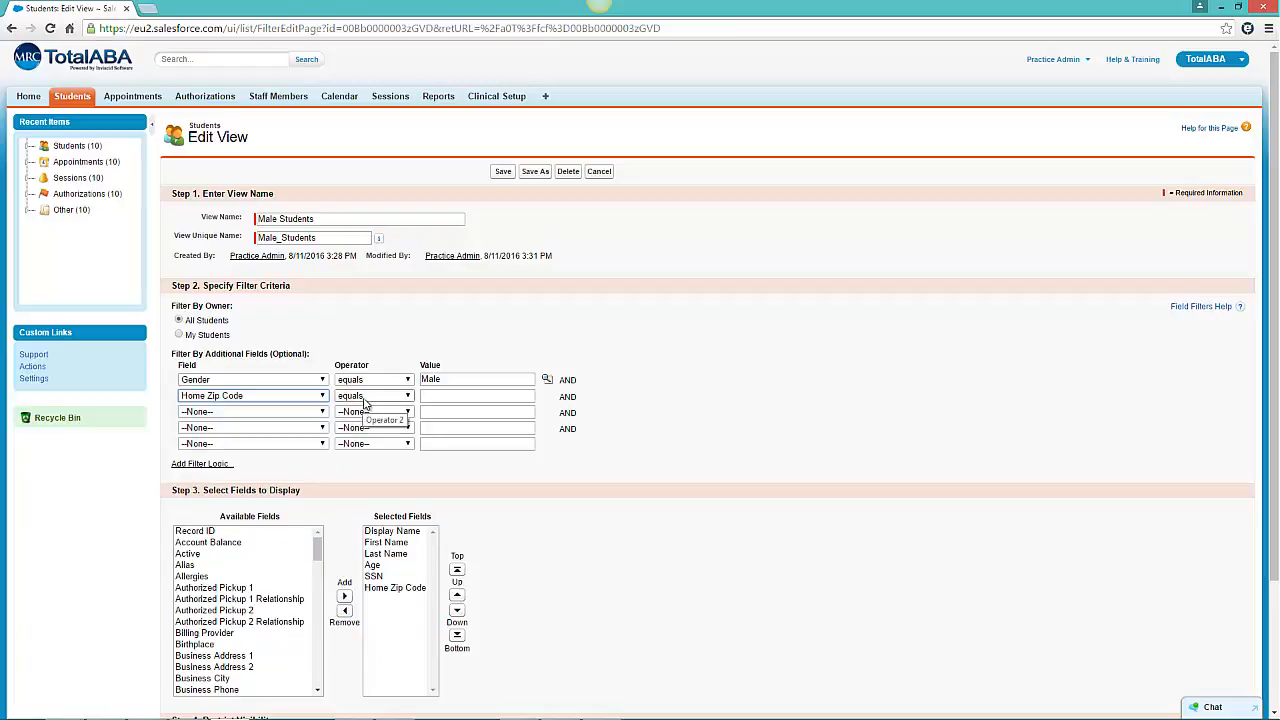
{"action": "left_click", "coordinate": [455, 397]}
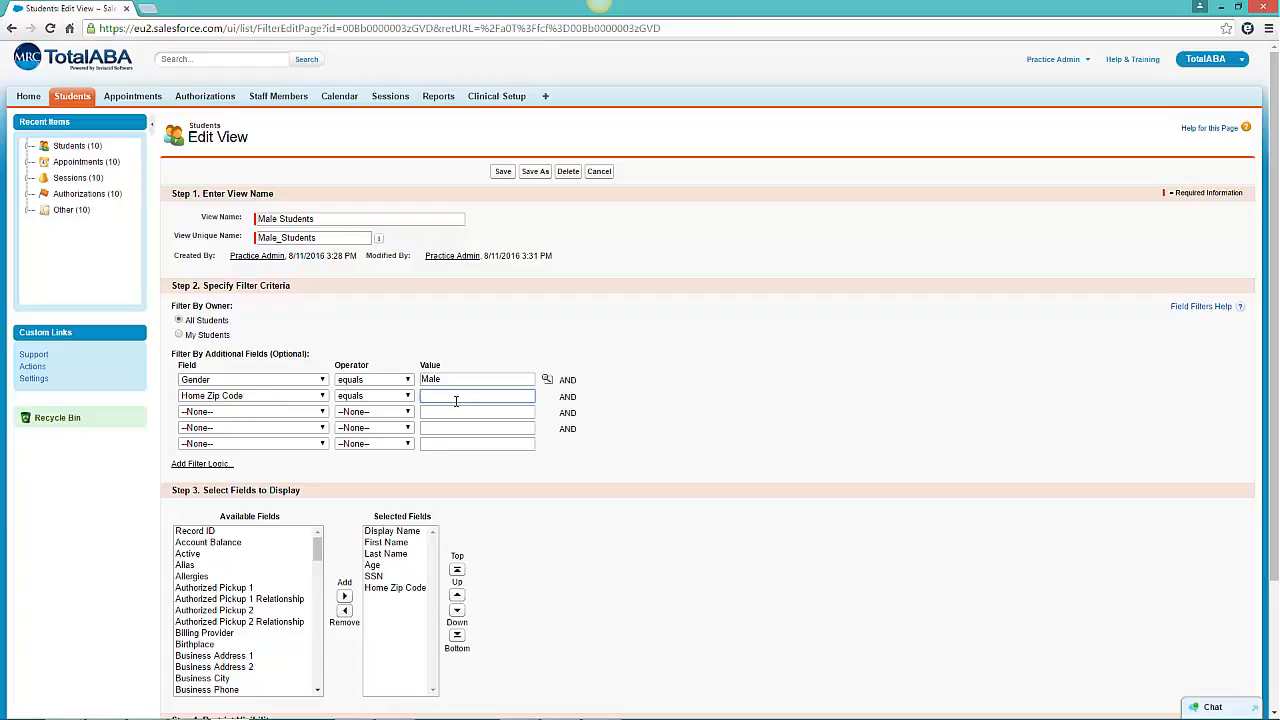
{"action": "type", "text": "46901"}
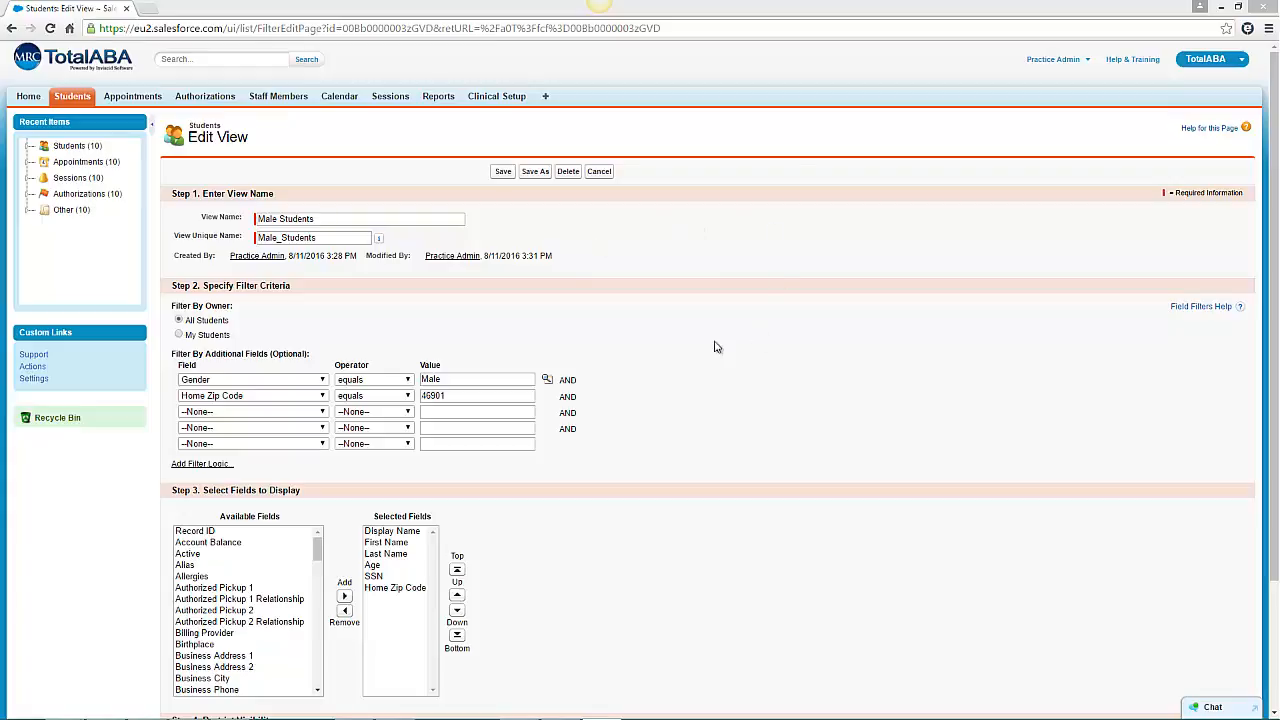
Try 46902 as a second comma-separated value in the Home Zip Code filter, and remove it again.
{"action": "left_click", "coordinate": [488, 394]}
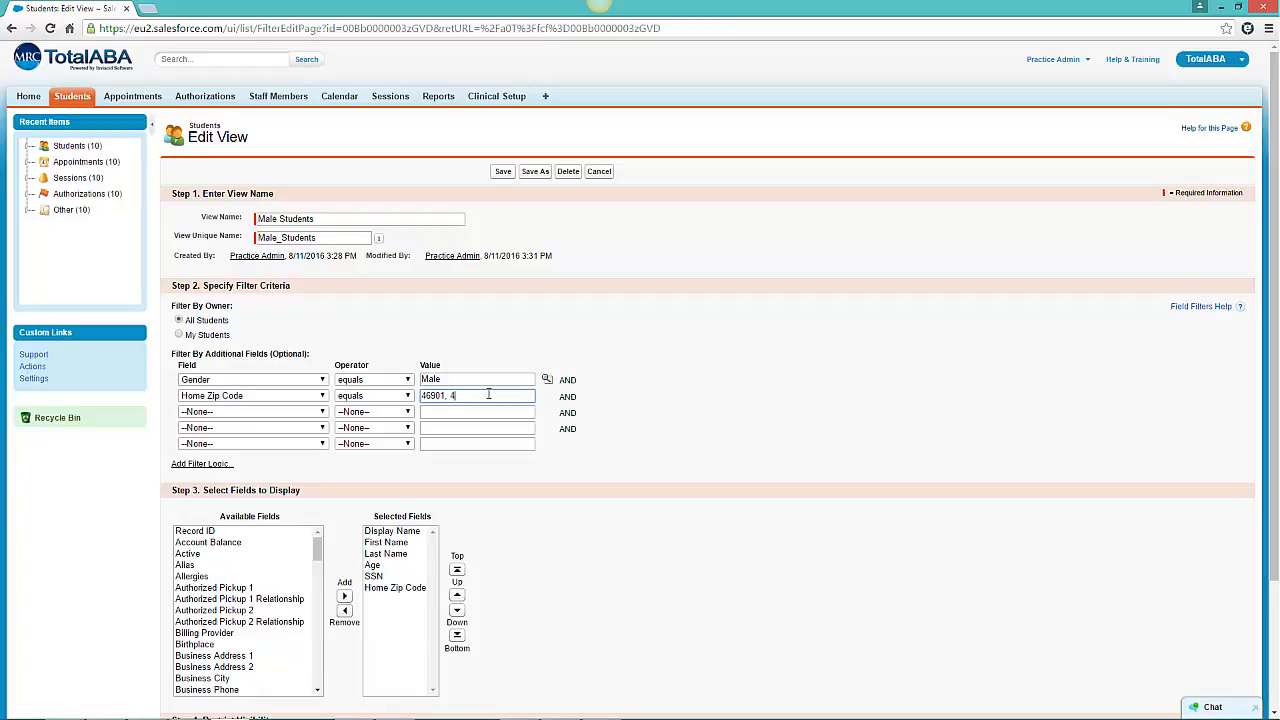
{"action": "type", "text": "6902"}
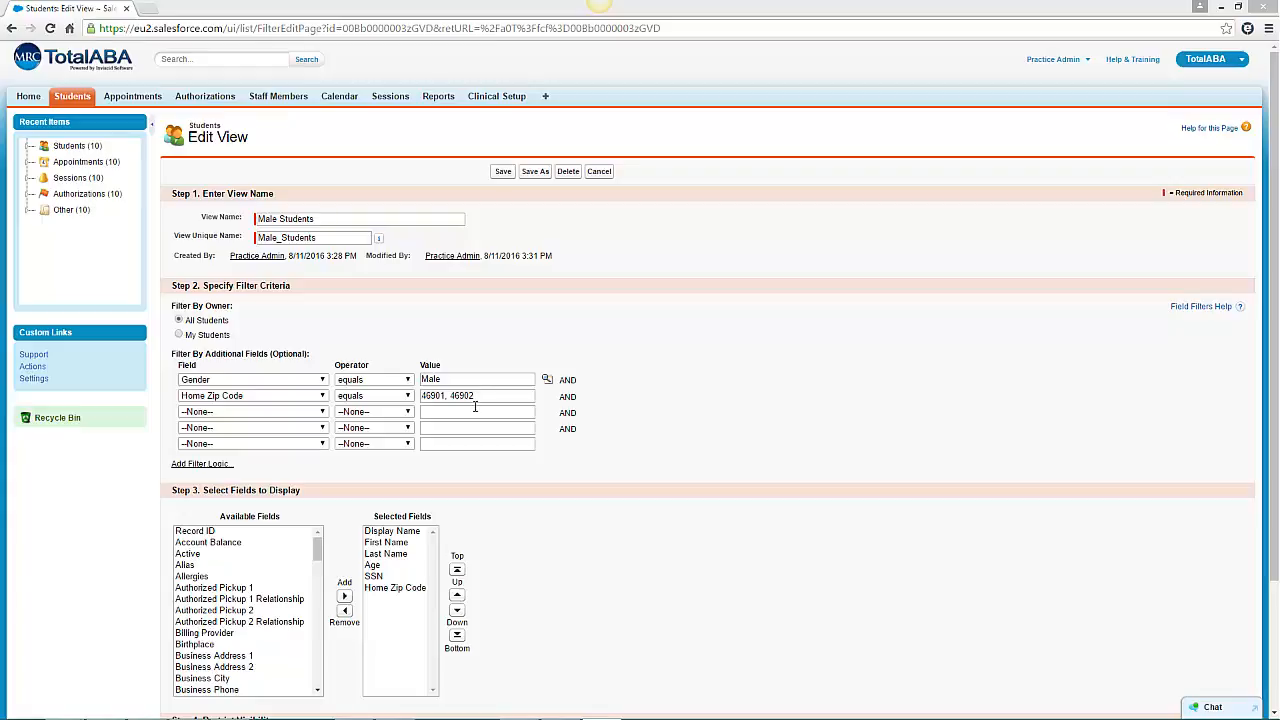
{"action": "left_click_drag", "start_coordinate": [474, 396], "coordinate": [442, 396]}
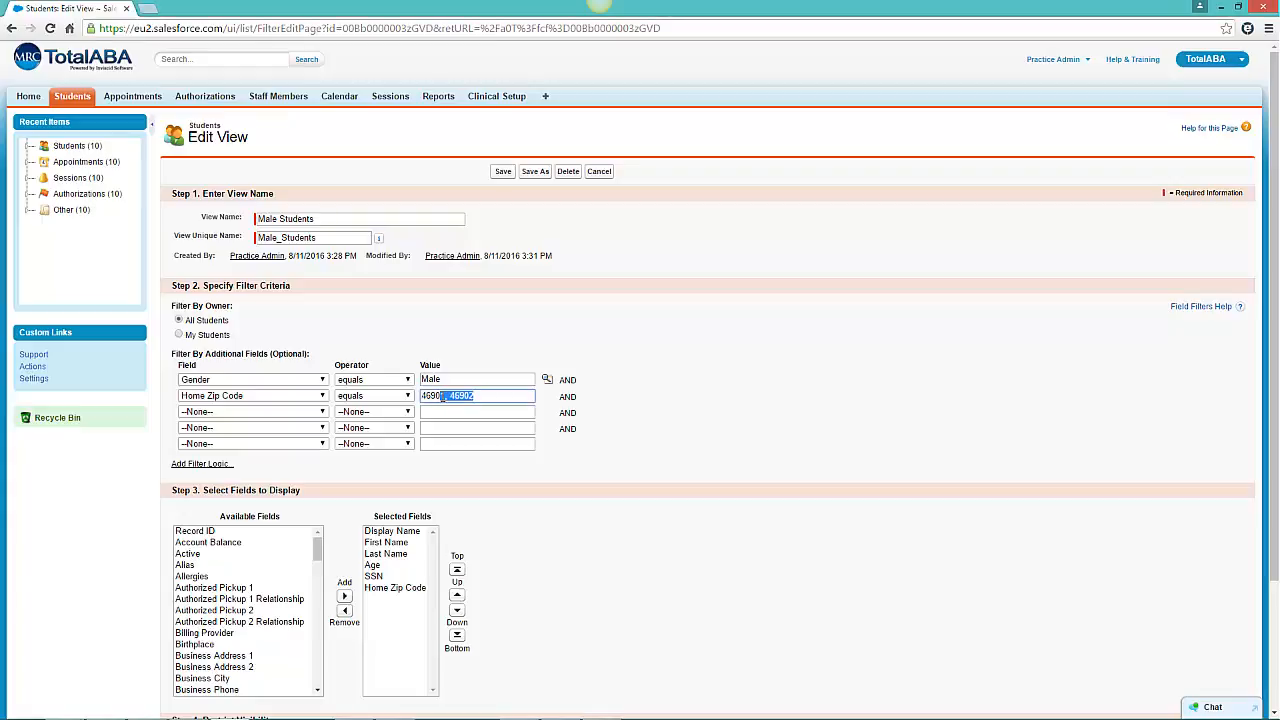
{"action": "left_click", "coordinate": [485, 396]}
{"action": "key", "text": "BackSpace"}
{"action": "key", "text": "BackSpace"}
{"action": "key", "text": "BackSpace"}
{"action": "key", "text": "BackSpace"}
{"action": "key", "text": "BackSpace"}
{"action": "key", "text": "BackSpace"}
{"action": "key", "text": "BackSpace"}
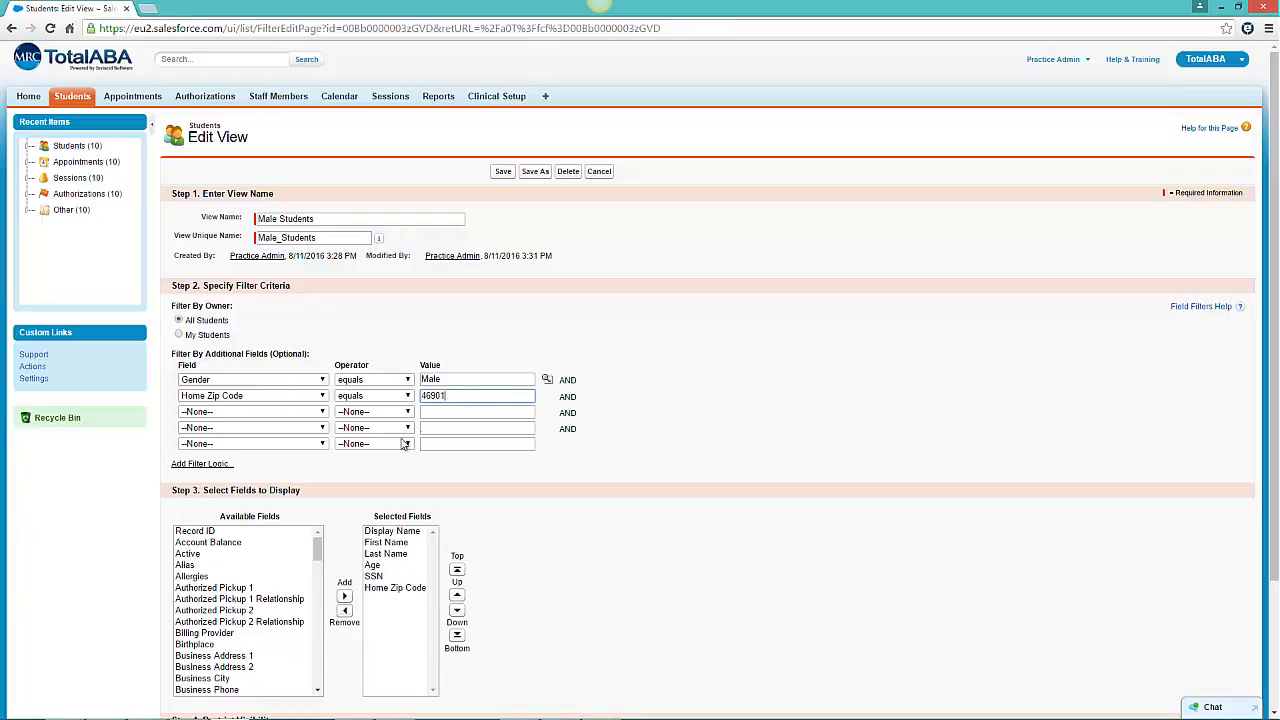
Add a third filter row: Home Zip Code equals 46902.
{"action": "left_click", "coordinate": [238, 412]}
{"action": "scroll", "coordinate": [241, 505], "scroll_direction": "down", "scroll_amount": 6}
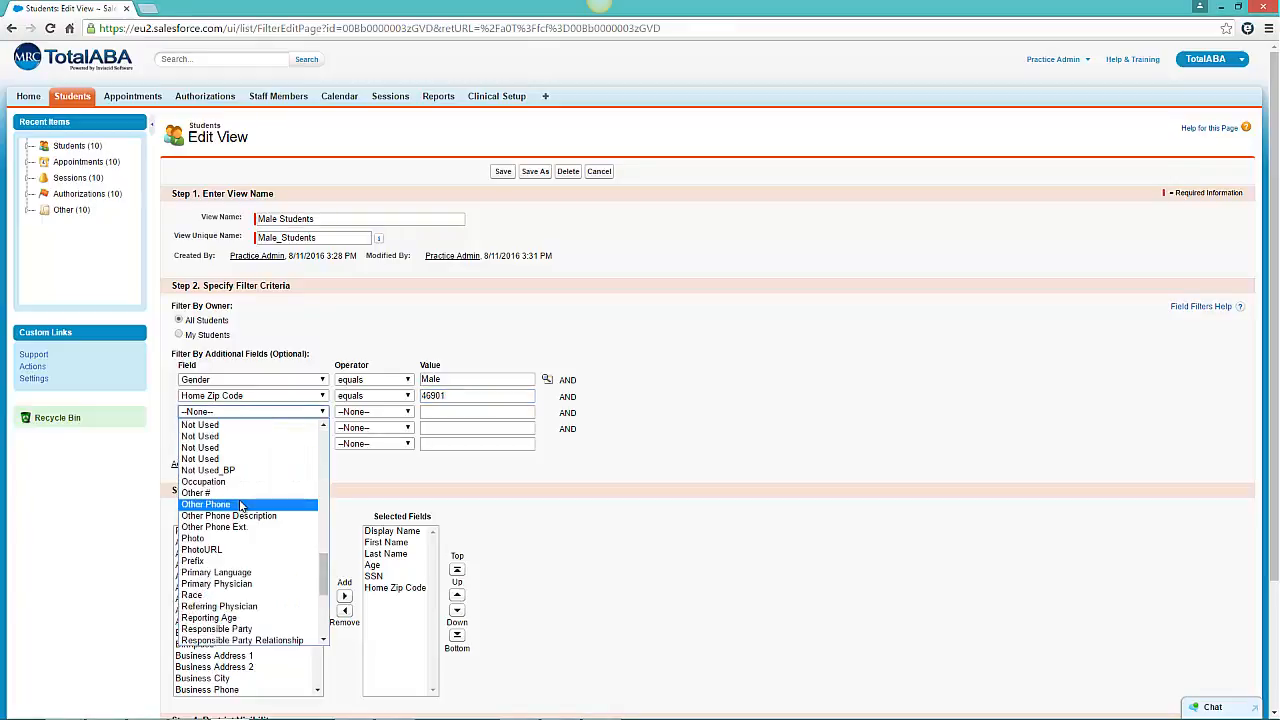
{"action": "scroll", "coordinate": [241, 505], "scroll_direction": "down", "scroll_amount": 4}
{"action": "scroll", "coordinate": [241, 505], "scroll_direction": "up", "scroll_amount": 5}
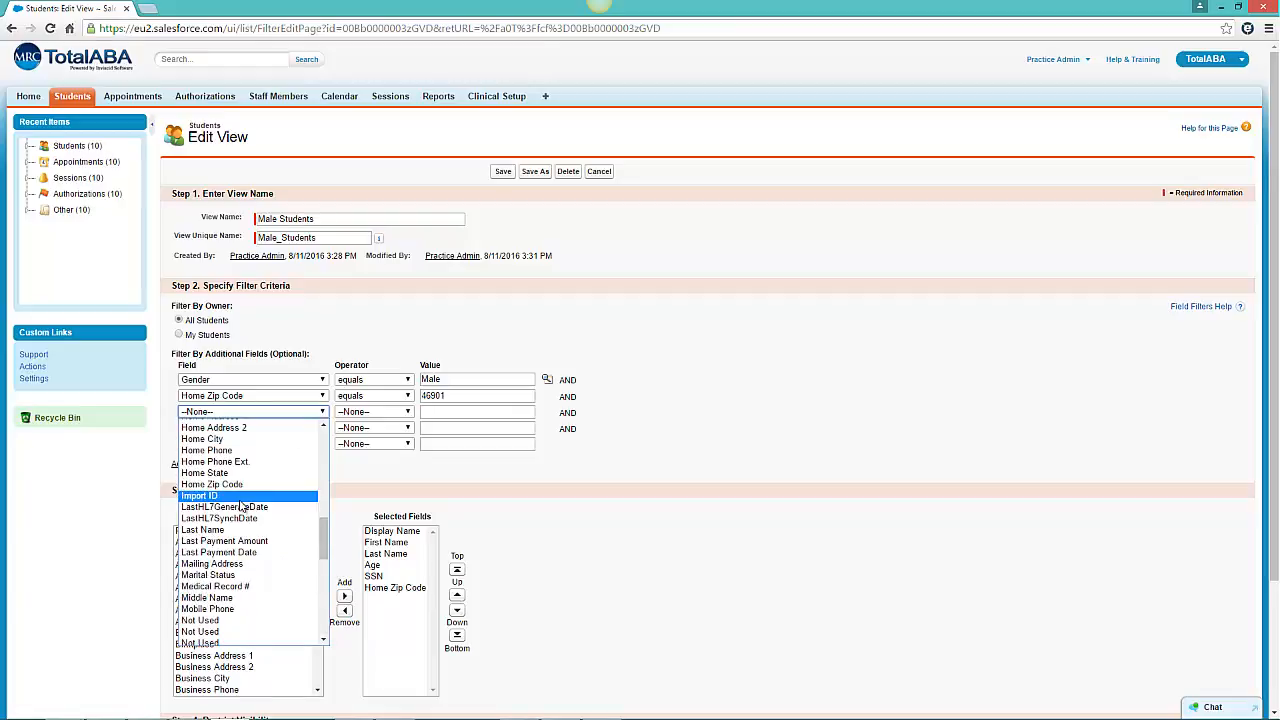
{"action": "left_click", "coordinate": [248, 490]}
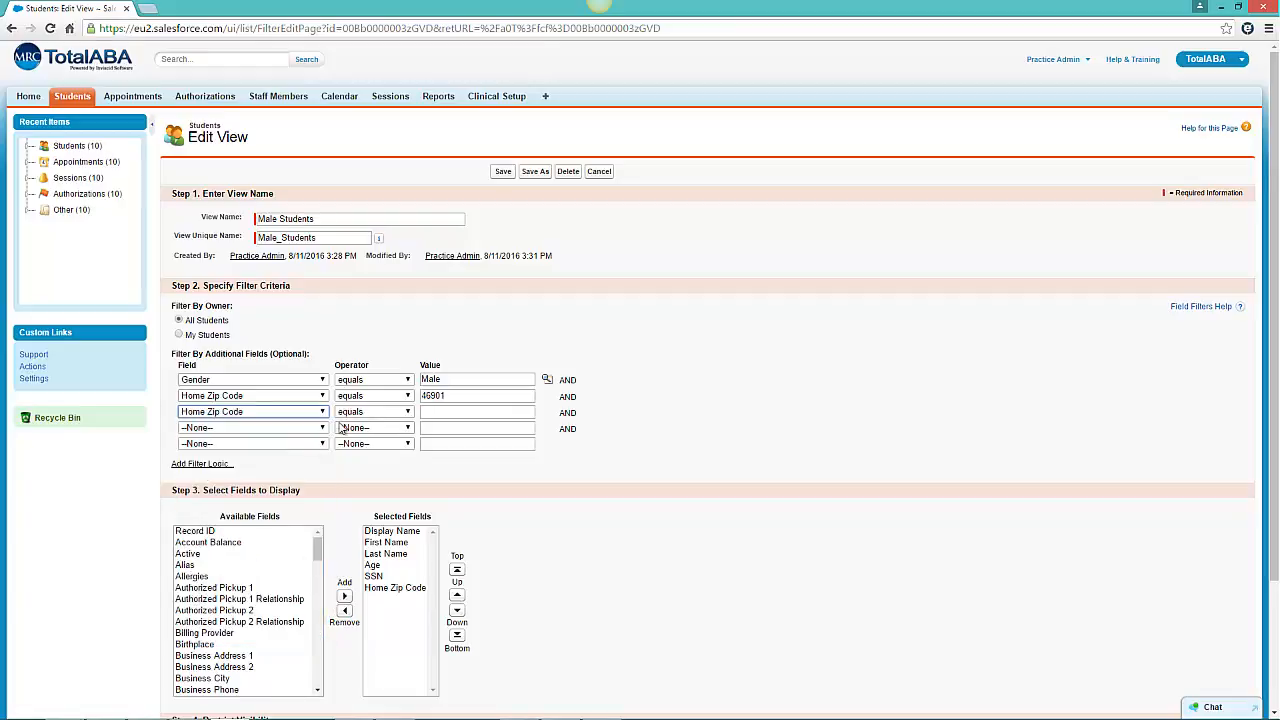
{"action": "left_click", "coordinate": [450, 415]}
{"action": "type", "text": "46902"}
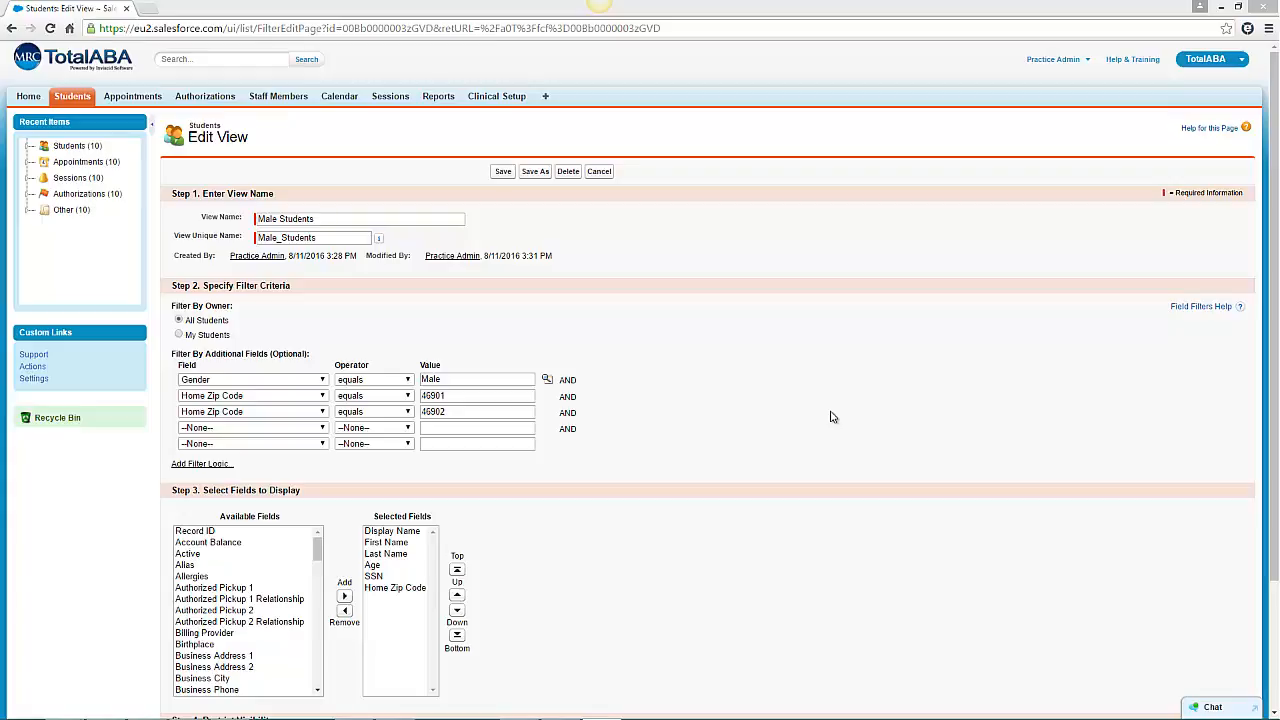
Clear the third filter row by resetting its field and operator to None and deleting its value.
{"action": "left_click", "coordinate": [302, 416]}
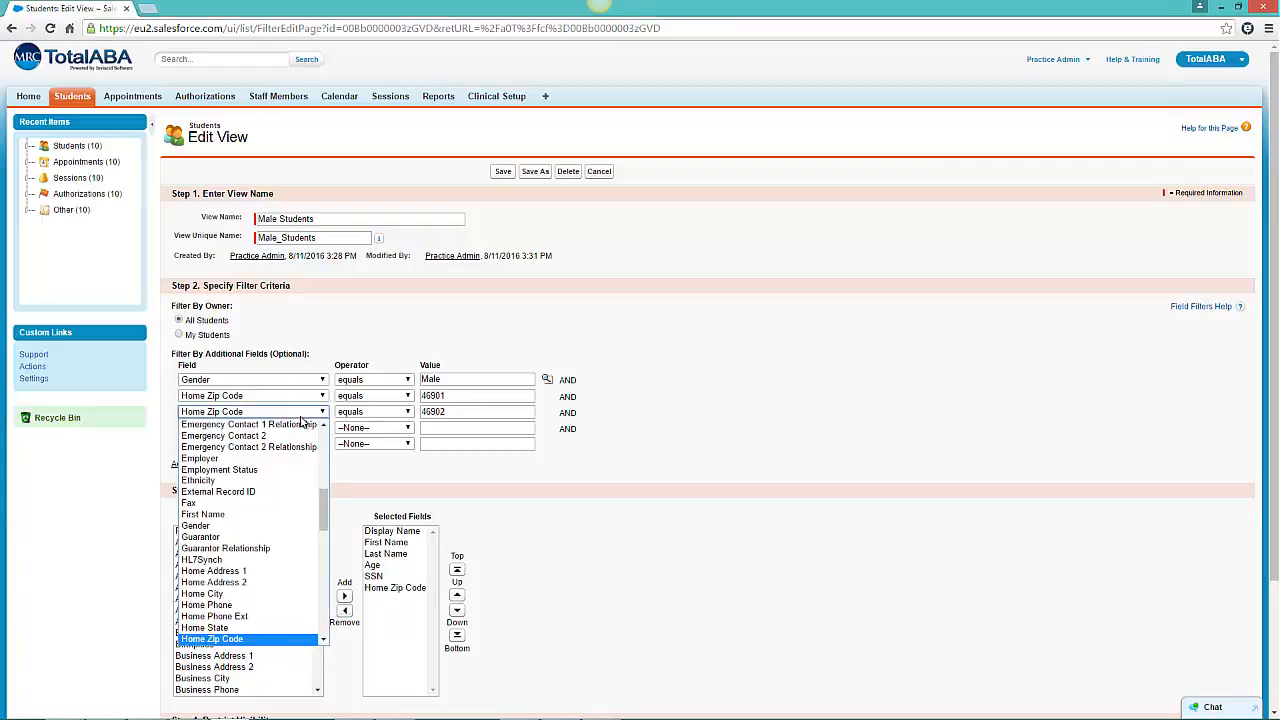
{"action": "left_click", "coordinate": [302, 416]}
{"action": "left_click", "coordinate": [261, 415]}
{"action": "scroll", "coordinate": [262, 446], "scroll_direction": "up", "scroll_amount": 5}
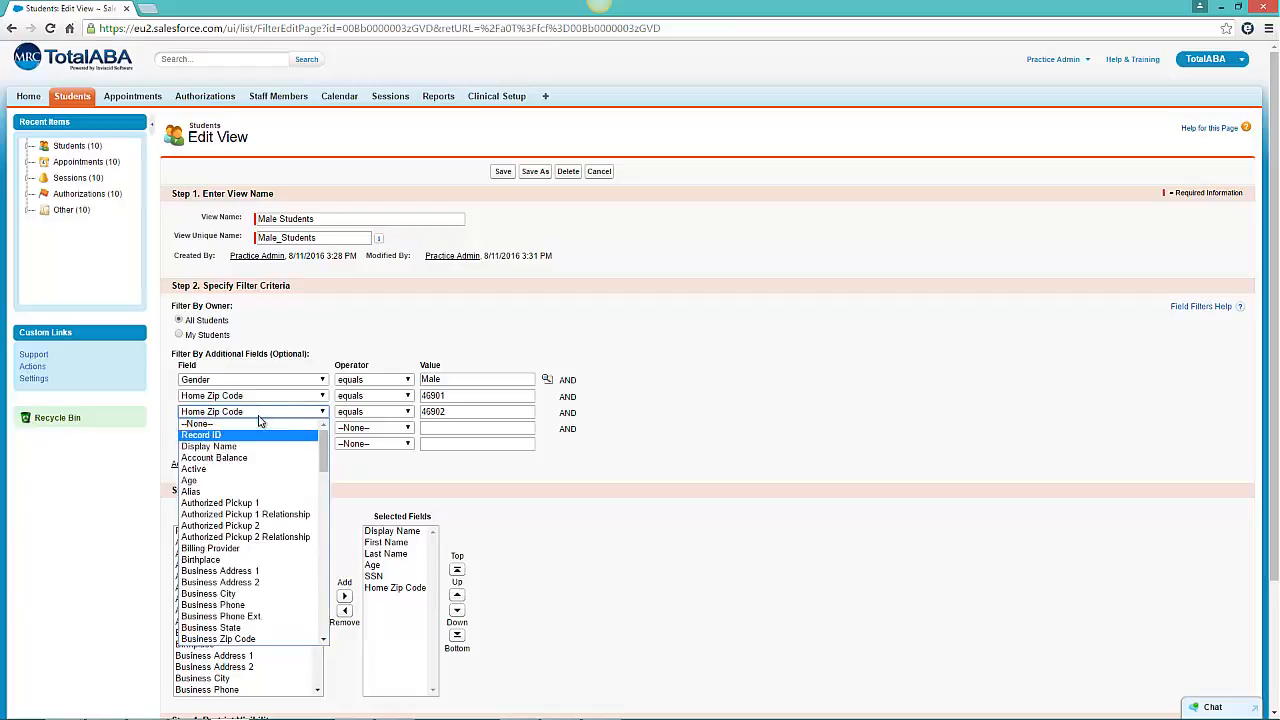
{"action": "left_click", "coordinate": [272, 414]}
{"action": "left_click", "coordinate": [290, 414]}
{"action": "left_click", "coordinate": [259, 426]}
{"action": "left_click", "coordinate": [372, 412]}
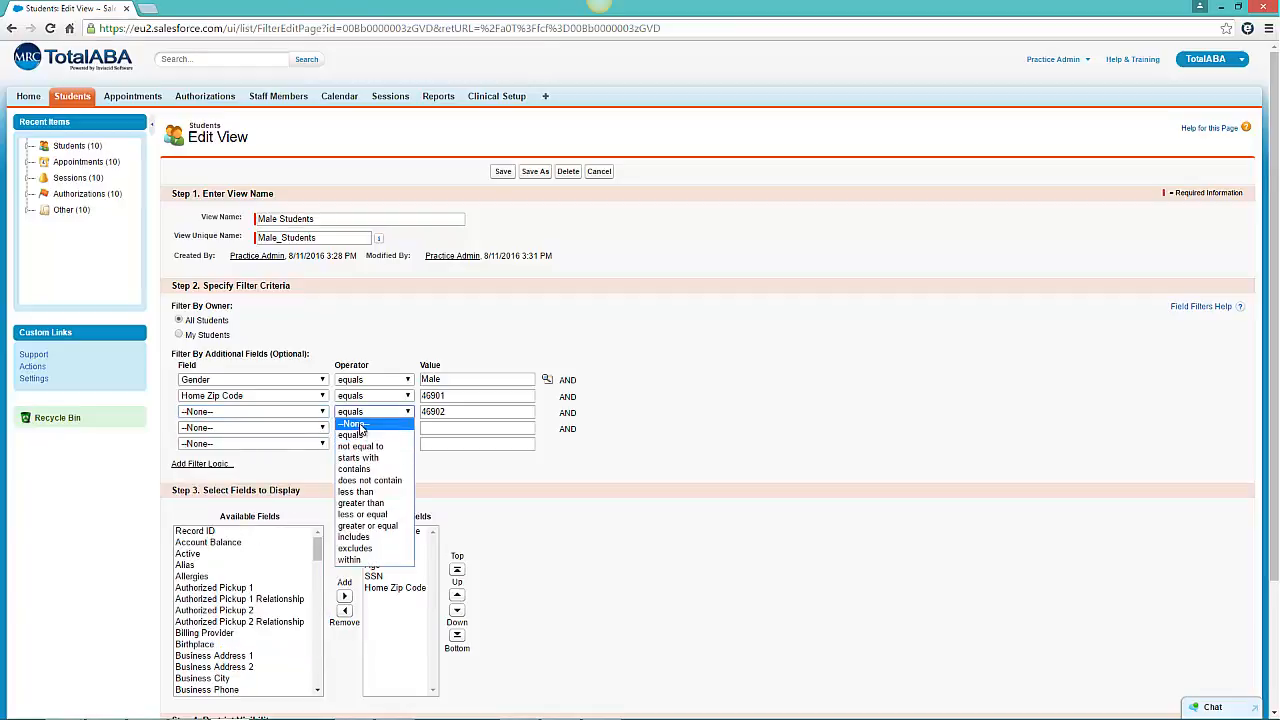
{"action": "left_click", "coordinate": [360, 421]}
{"action": "double_click", "coordinate": [447, 413]}
{"action": "key", "text": "BackSpace"}
Extend the Home Zip Code filter value to 46901, 46902 and save the view.
{"action": "left_click", "coordinate": [468, 396]}
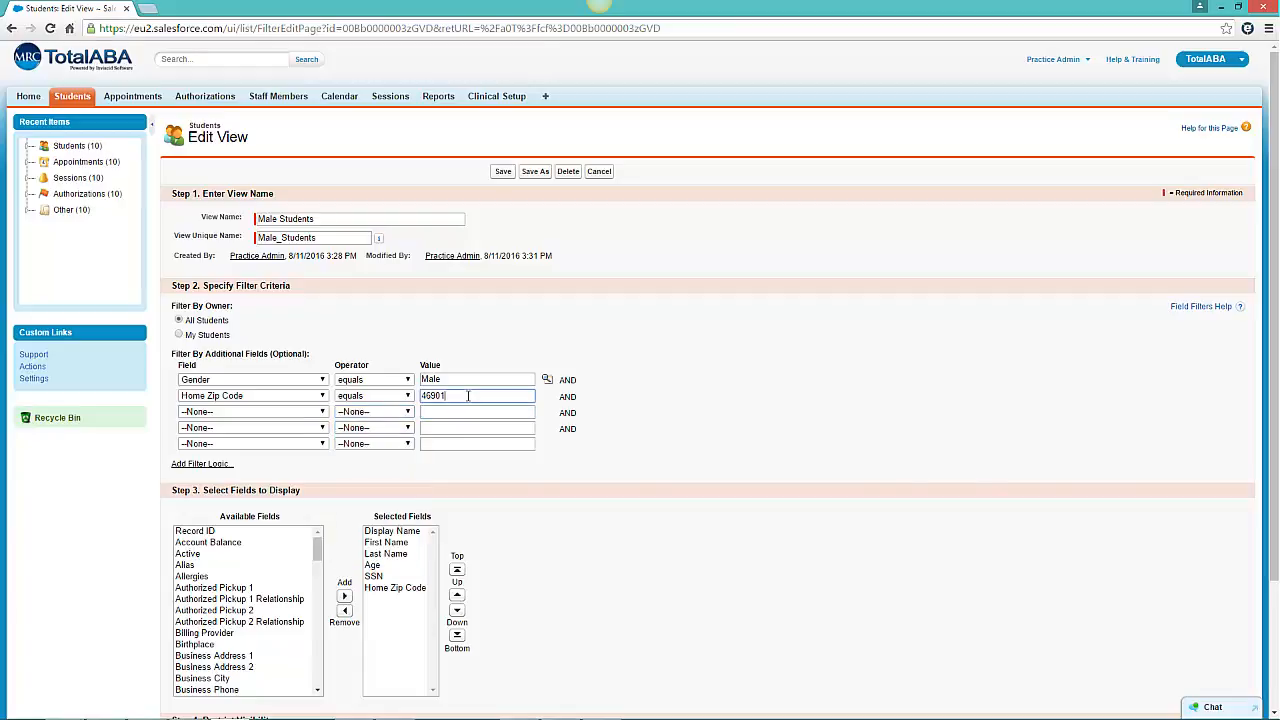
{"action": "type", "text": ", 46902"}
{"action": "left_click", "coordinate": [505, 173]}
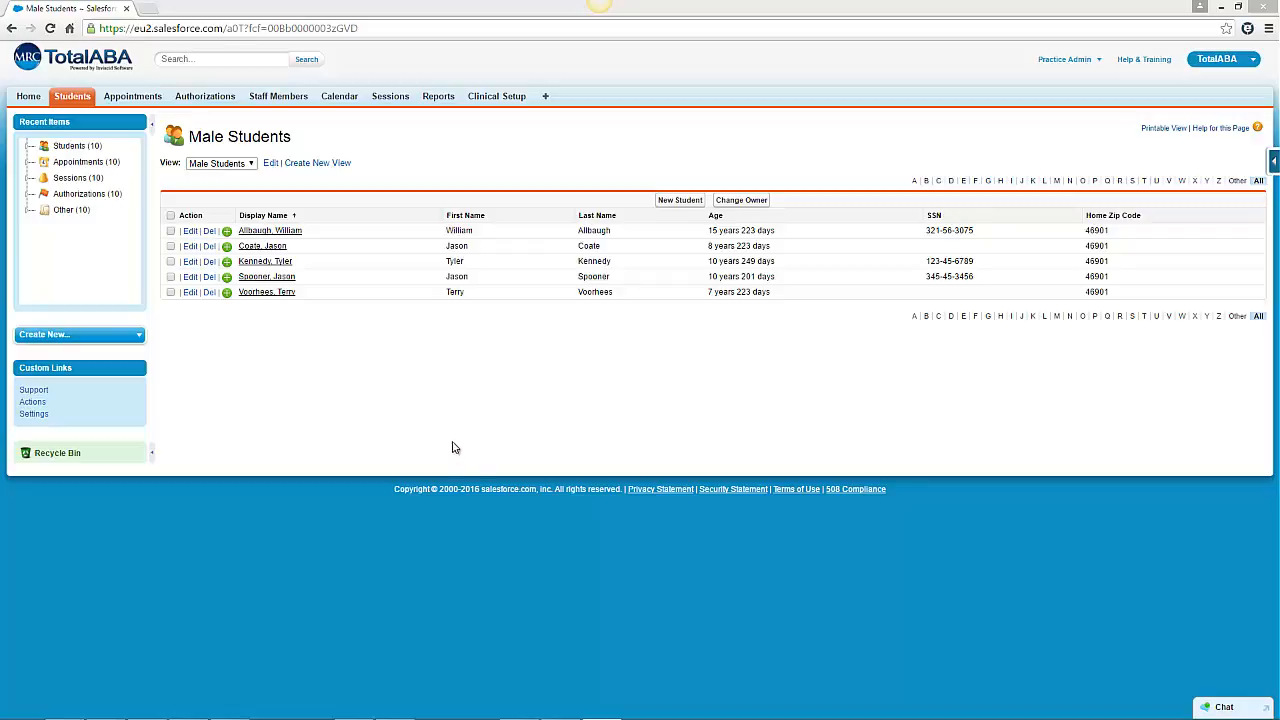
Display the All list view of Appointments and open that view for editing.
{"action": "left_click", "coordinate": [146, 100]}
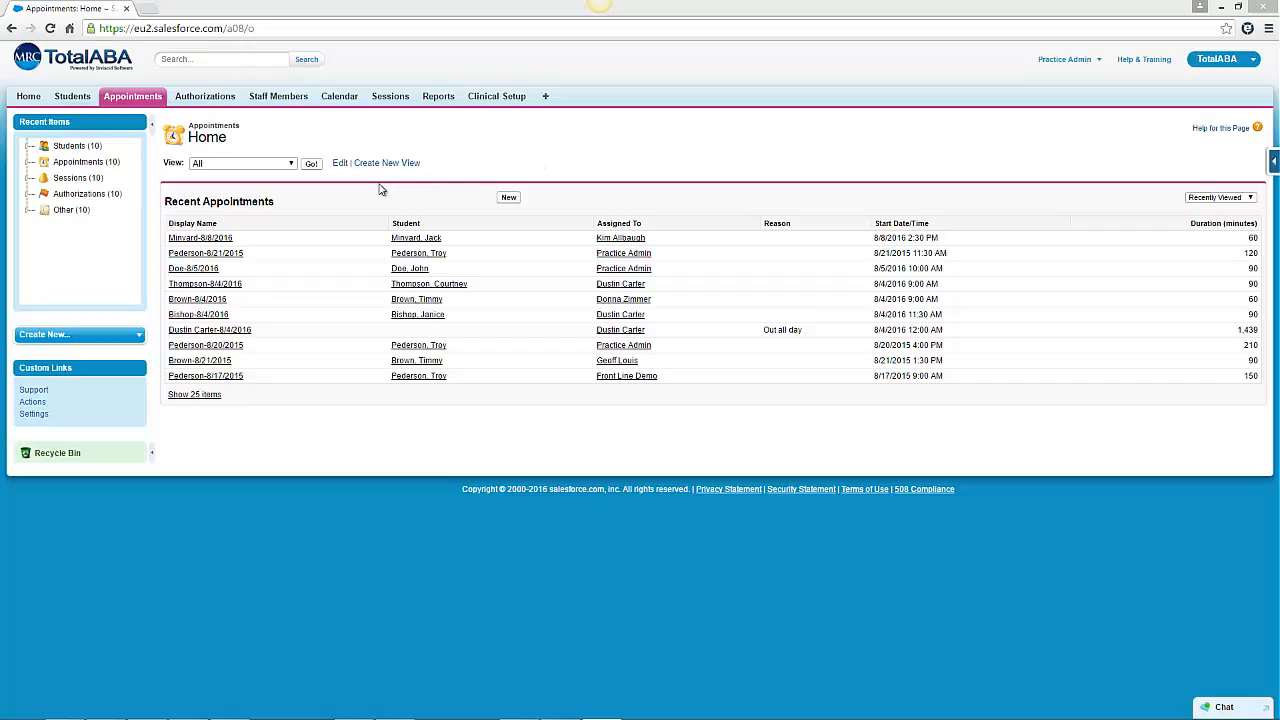
{"action": "left_click", "coordinate": [311, 164]}
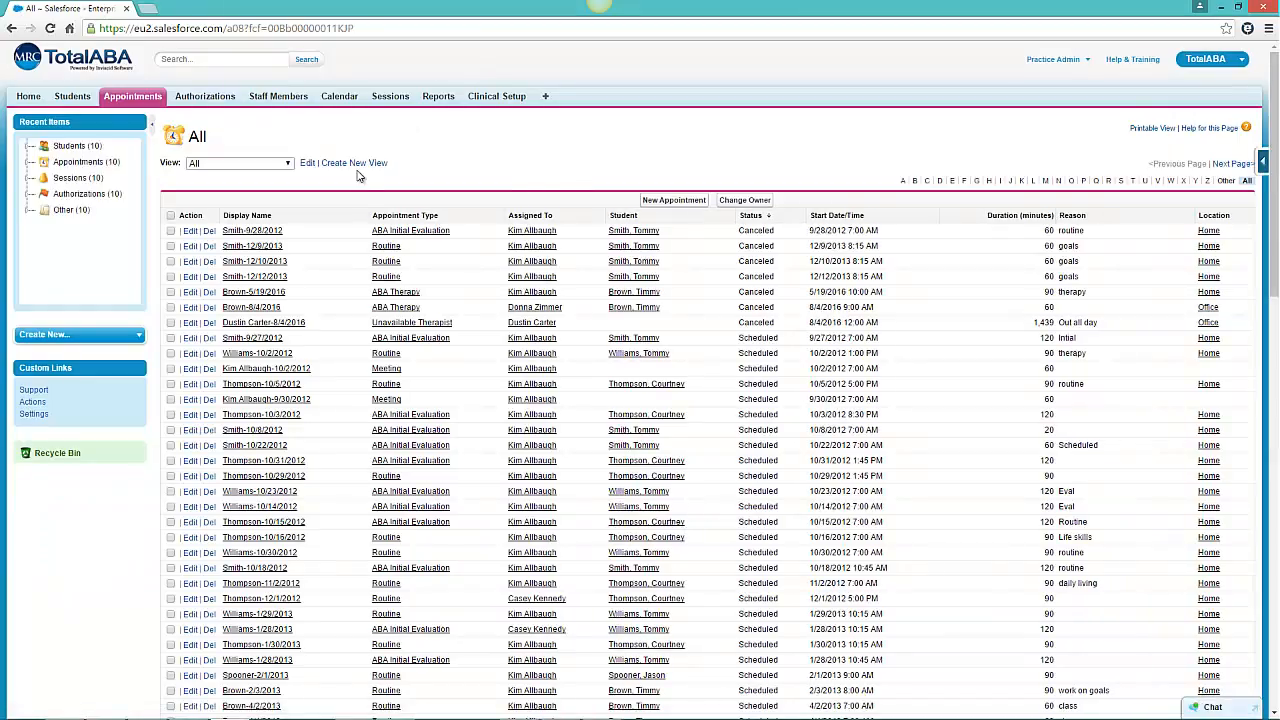
{"action": "left_click", "coordinate": [308, 165]}
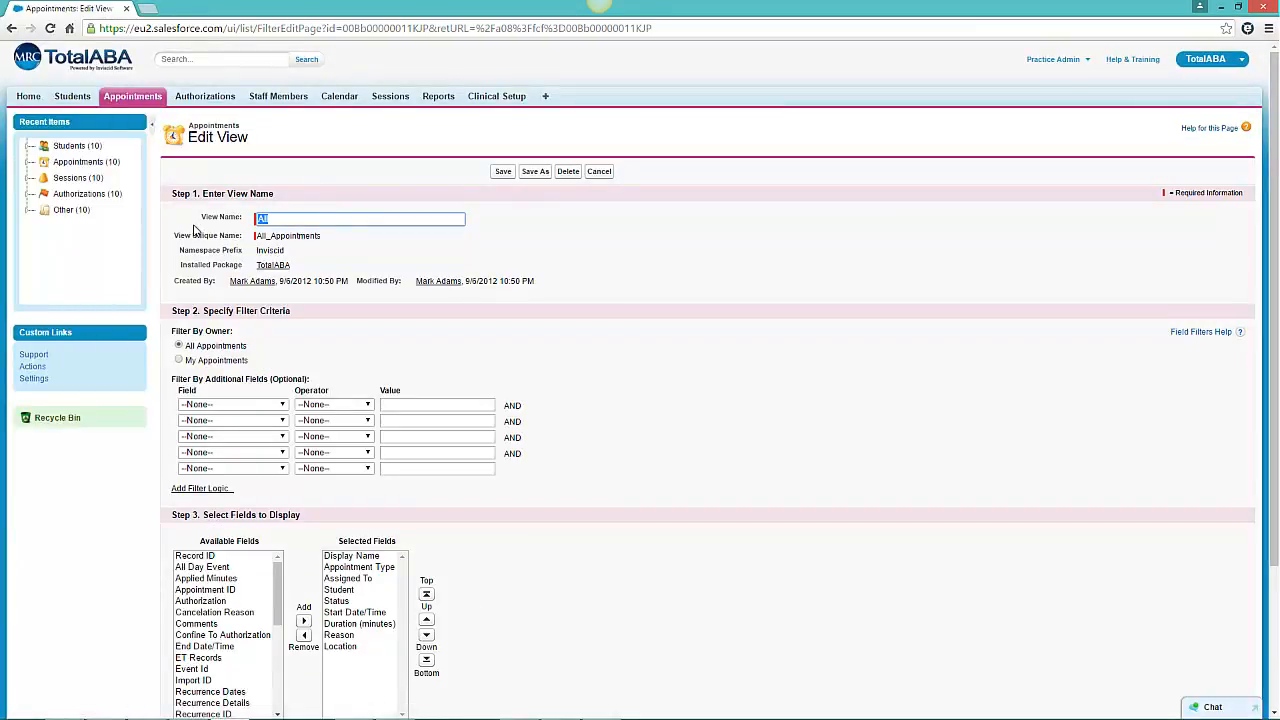
Replace the appointment view's name with Appointments without Sessions.
{"action": "key", "text": "BackSpace"}
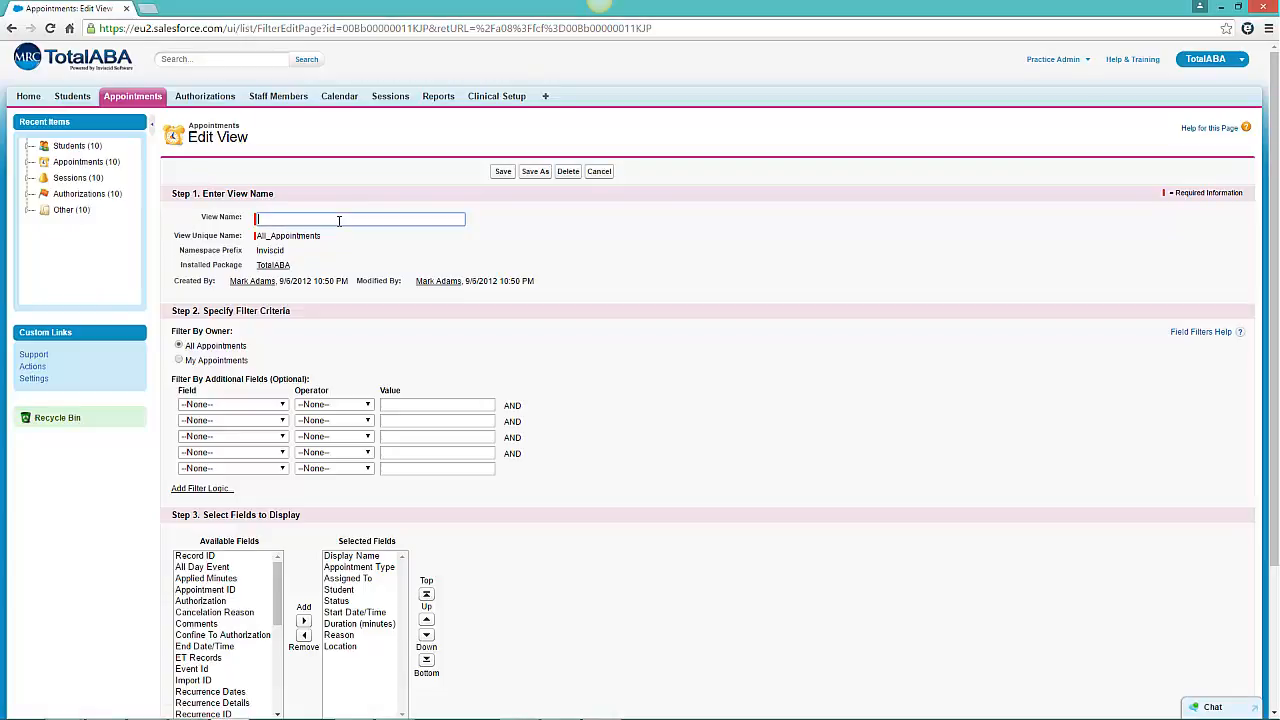
{"action": "type", "text": "Appoint"}
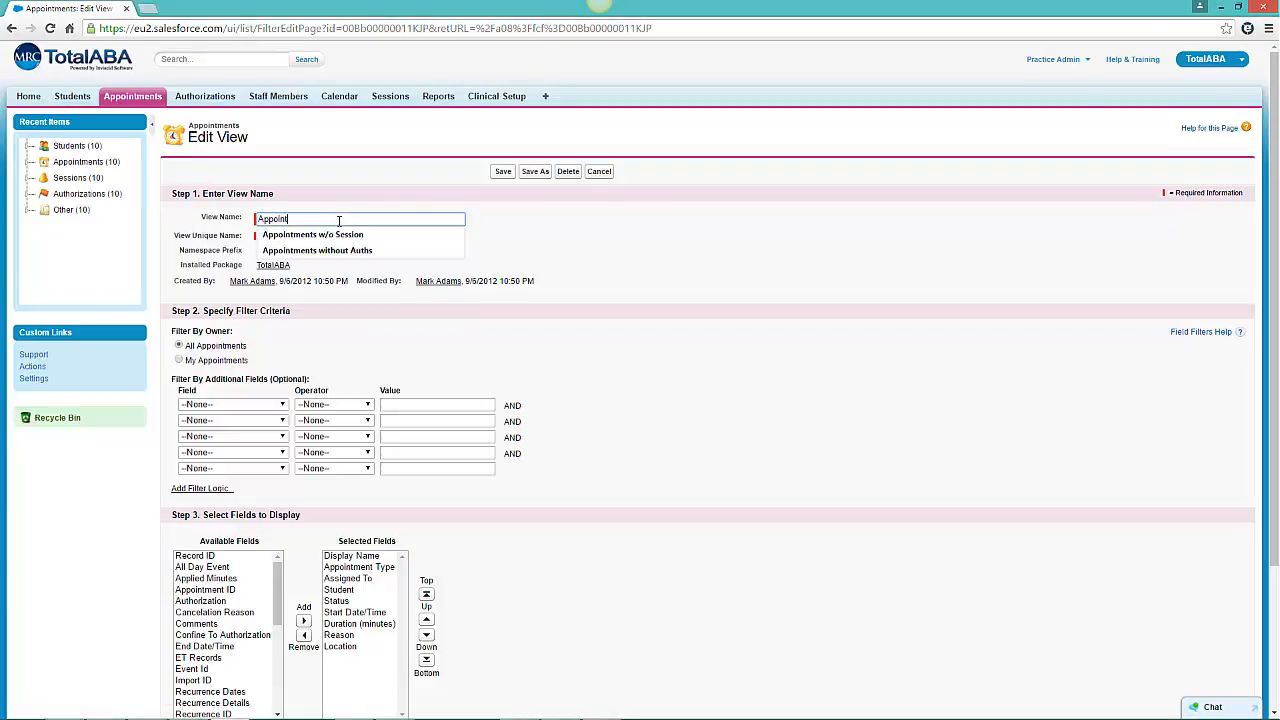
{"action": "type", "text": "ments without Sessi"}
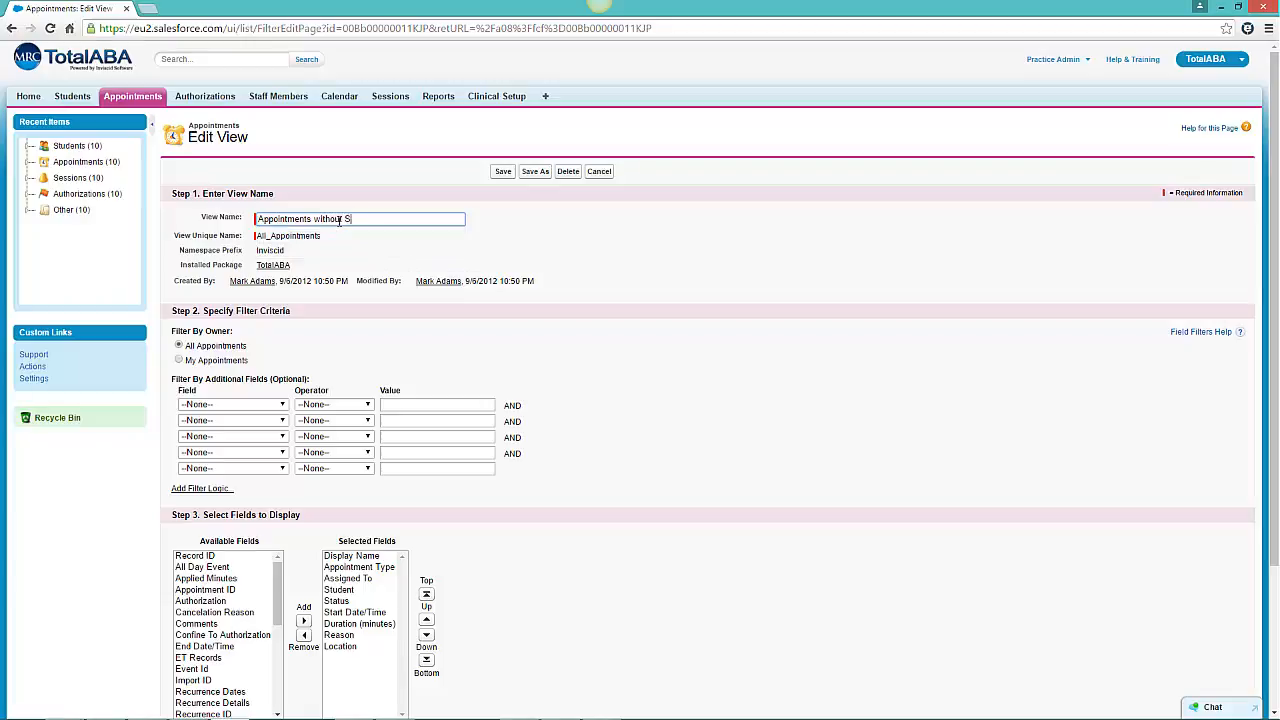
{"action": "type", "text": "ons"}
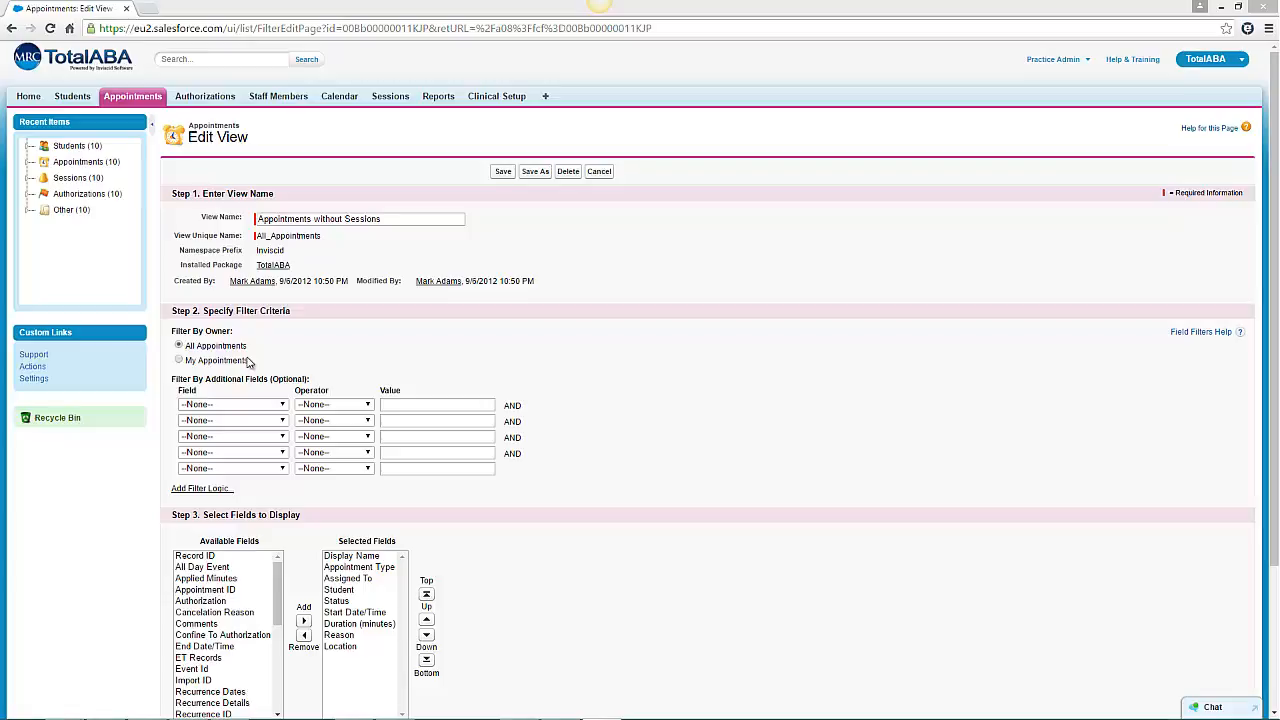
Set the first filter row to Start Date/Time less than TODAY.
{"action": "left_click", "coordinate": [270, 405]}
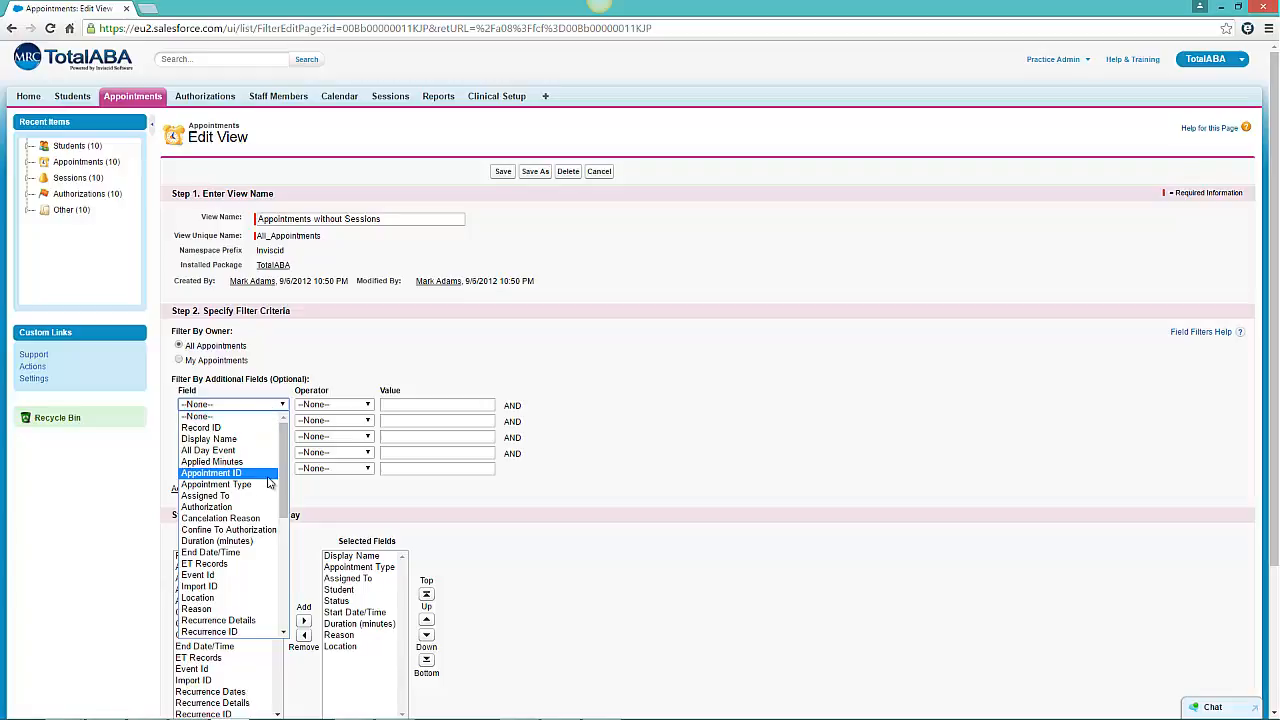
{"action": "scroll", "coordinate": [250, 518], "scroll_direction": "down", "scroll_amount": 4}
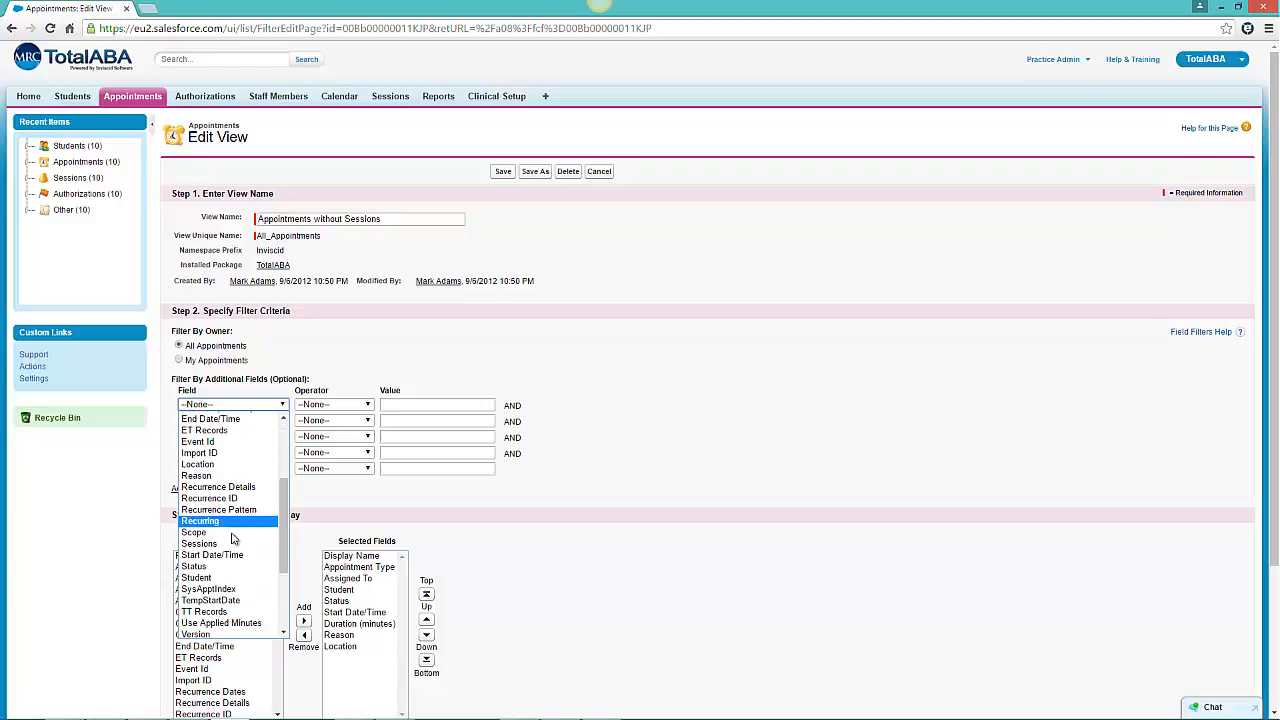
{"action": "left_click", "coordinate": [228, 557]}
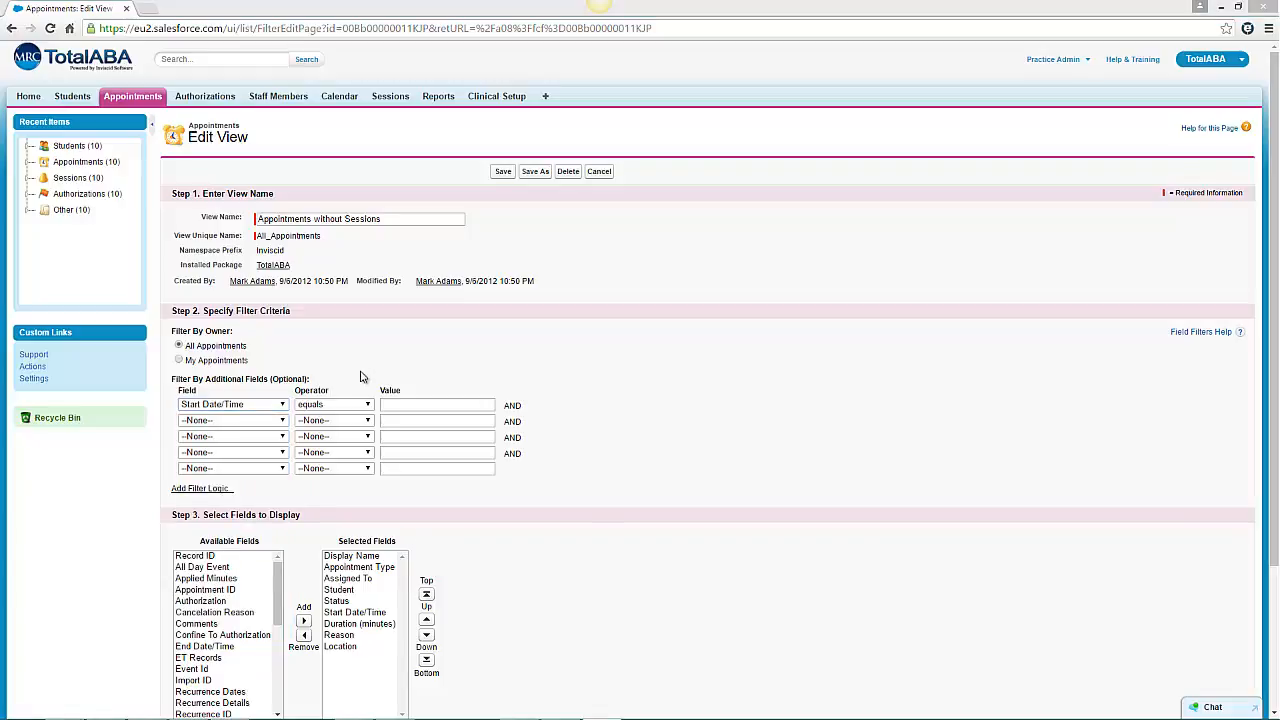
{"action": "left_click", "coordinate": [367, 408]}
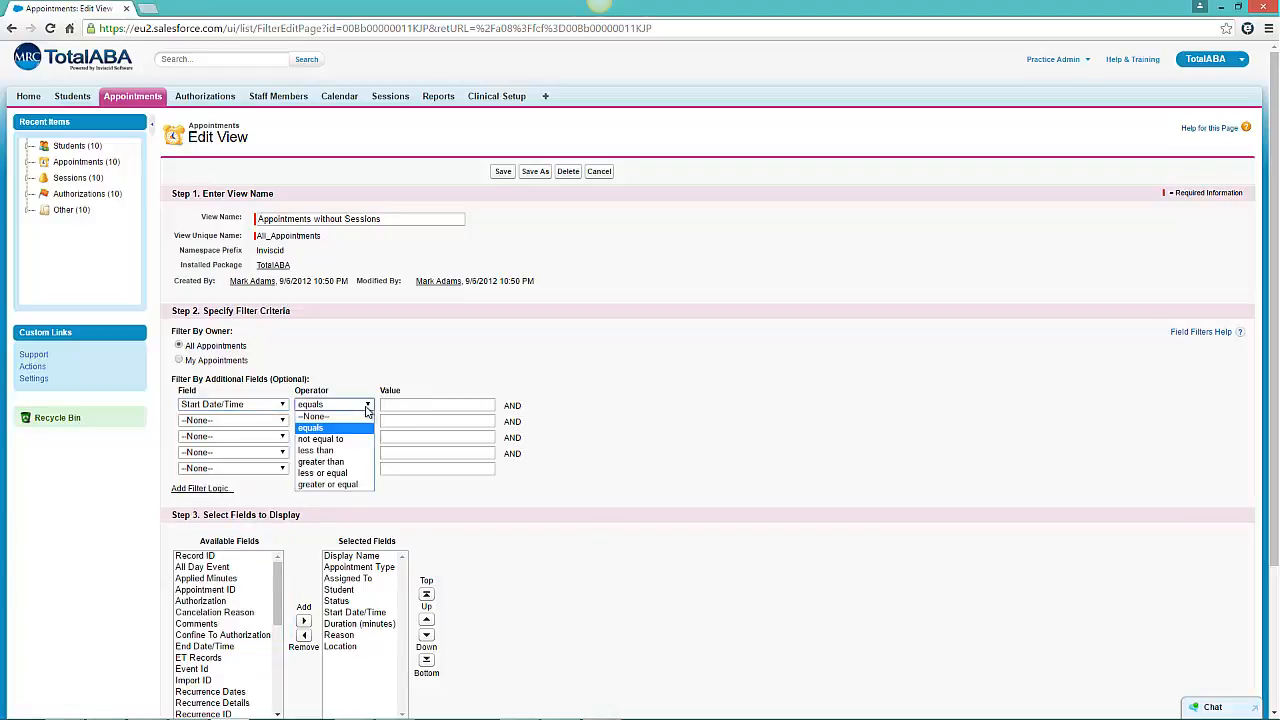
{"action": "left_click", "coordinate": [320, 450]}
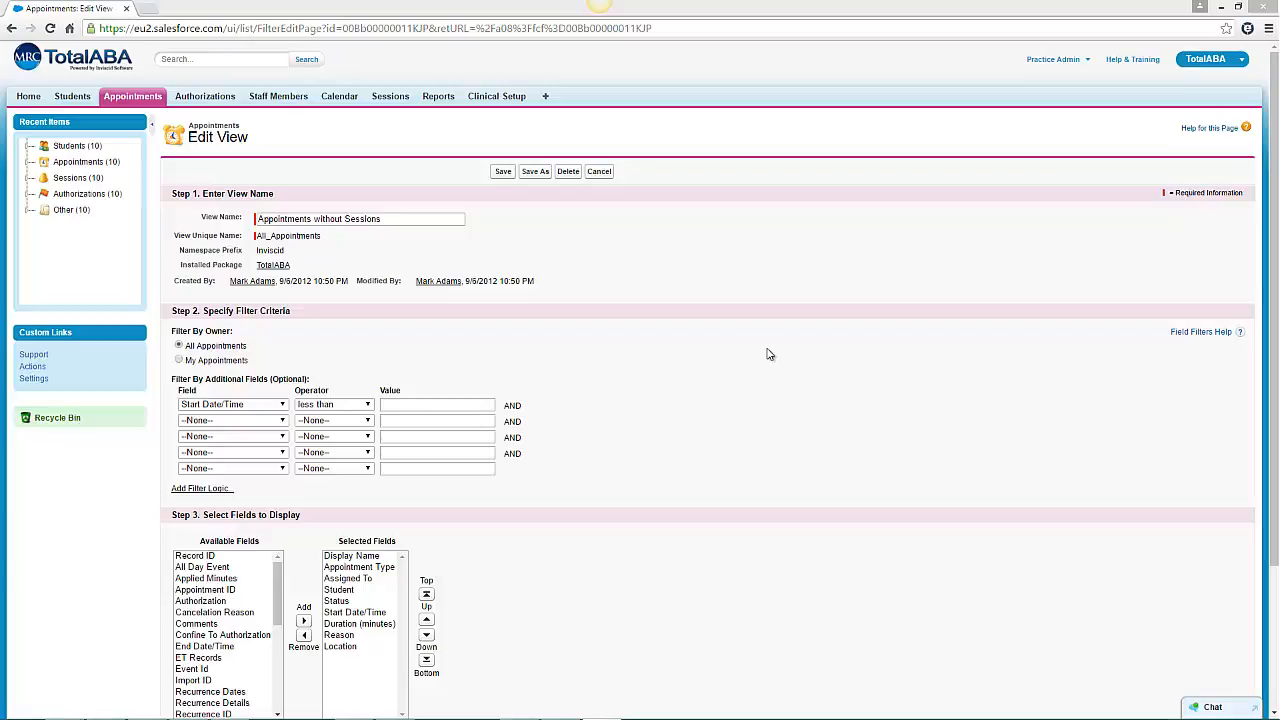
{"action": "left_click", "coordinate": [422, 402]}
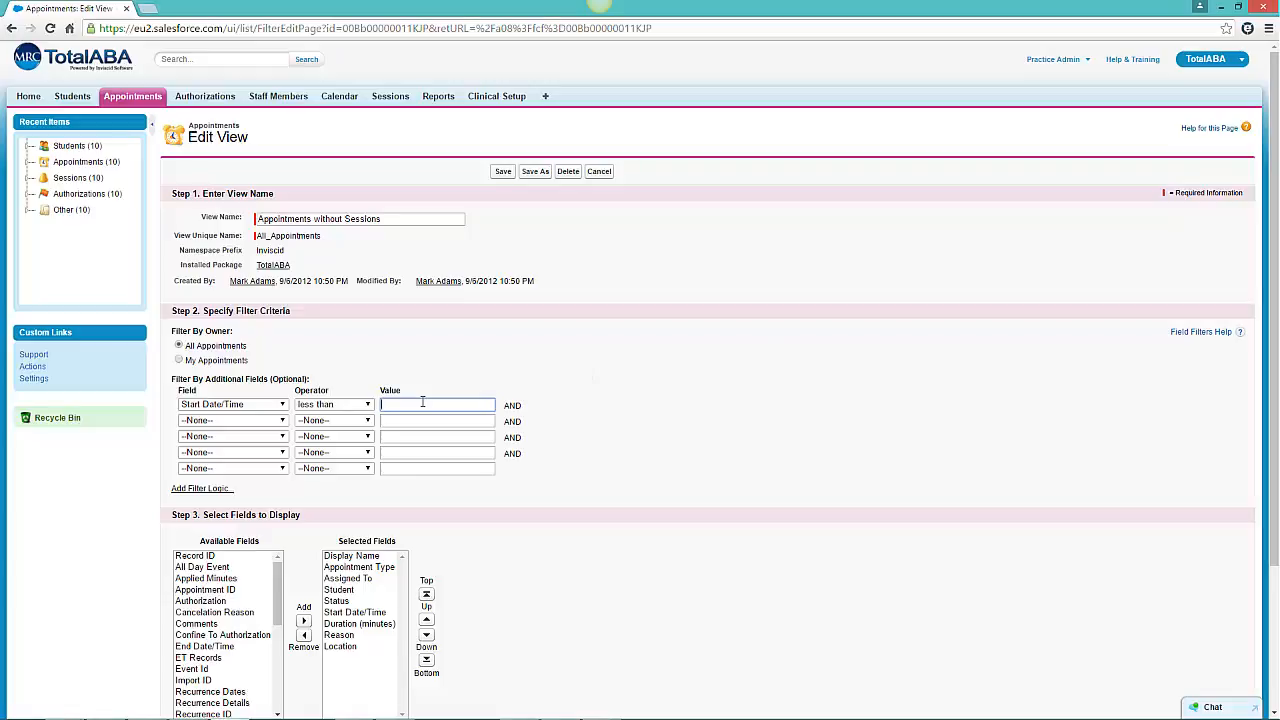
{"action": "type", "text": "TODAY"}
{"action": "left_click", "coordinate": [608, 453]}
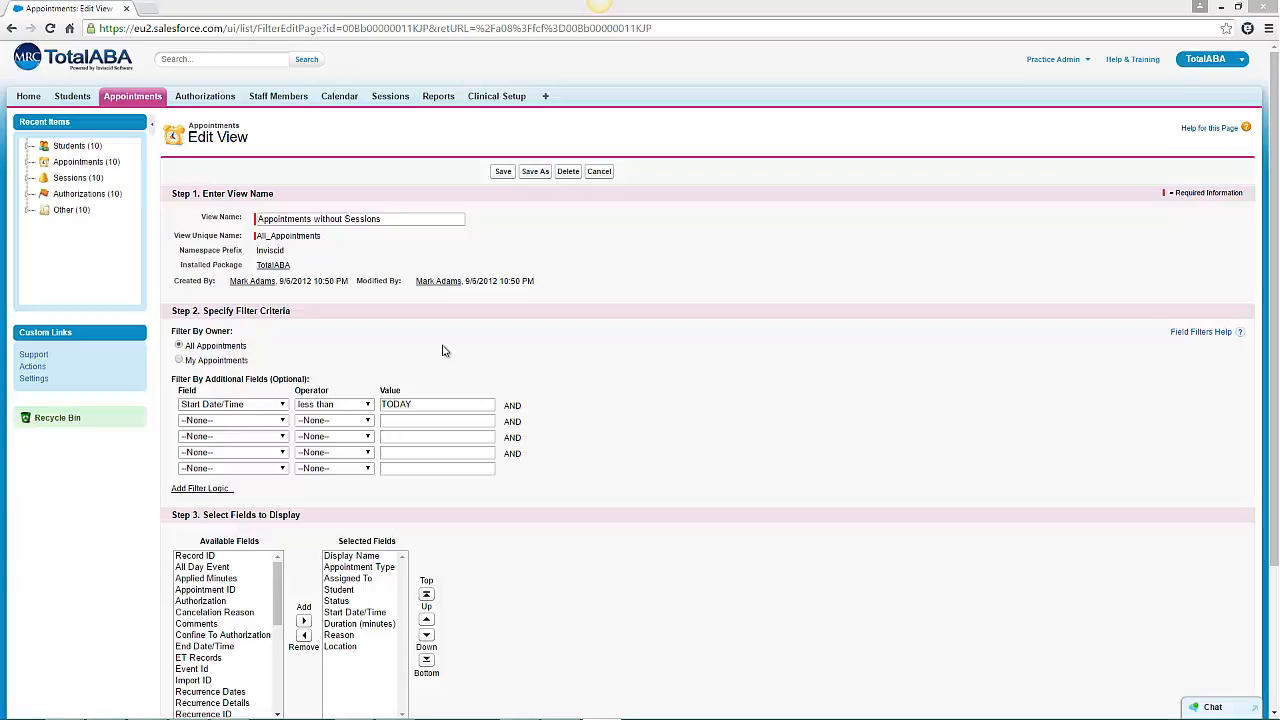
Set the second filter row to Sessions equals 0.
{"action": "left_click", "coordinate": [254, 424]}
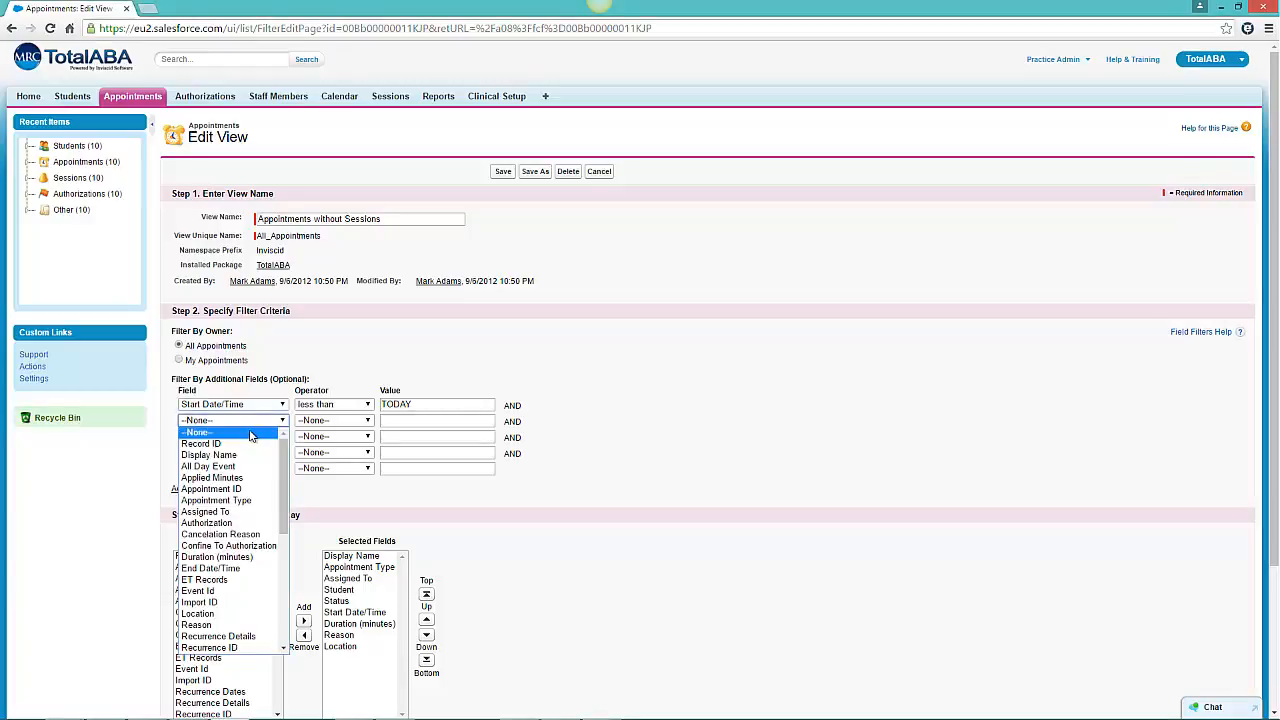
{"action": "scroll", "coordinate": [248, 450], "scroll_direction": "down", "scroll_amount": 8}
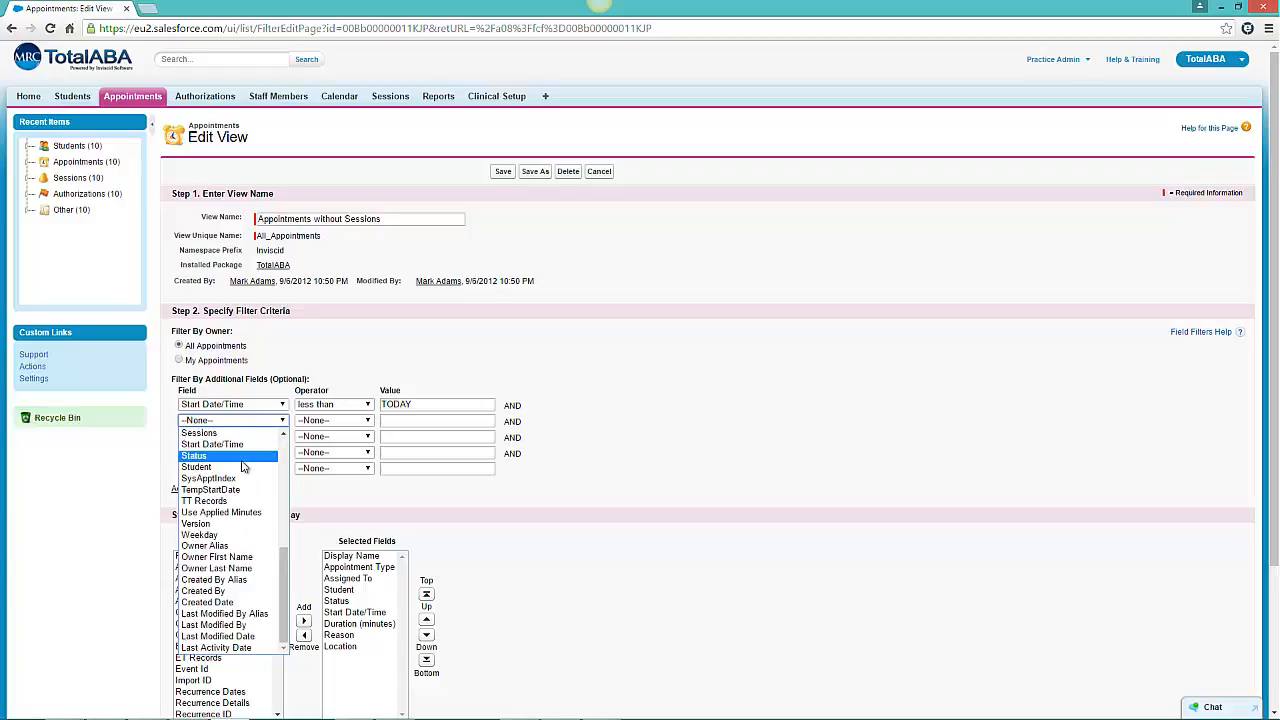
{"action": "left_click", "coordinate": [236, 432]}
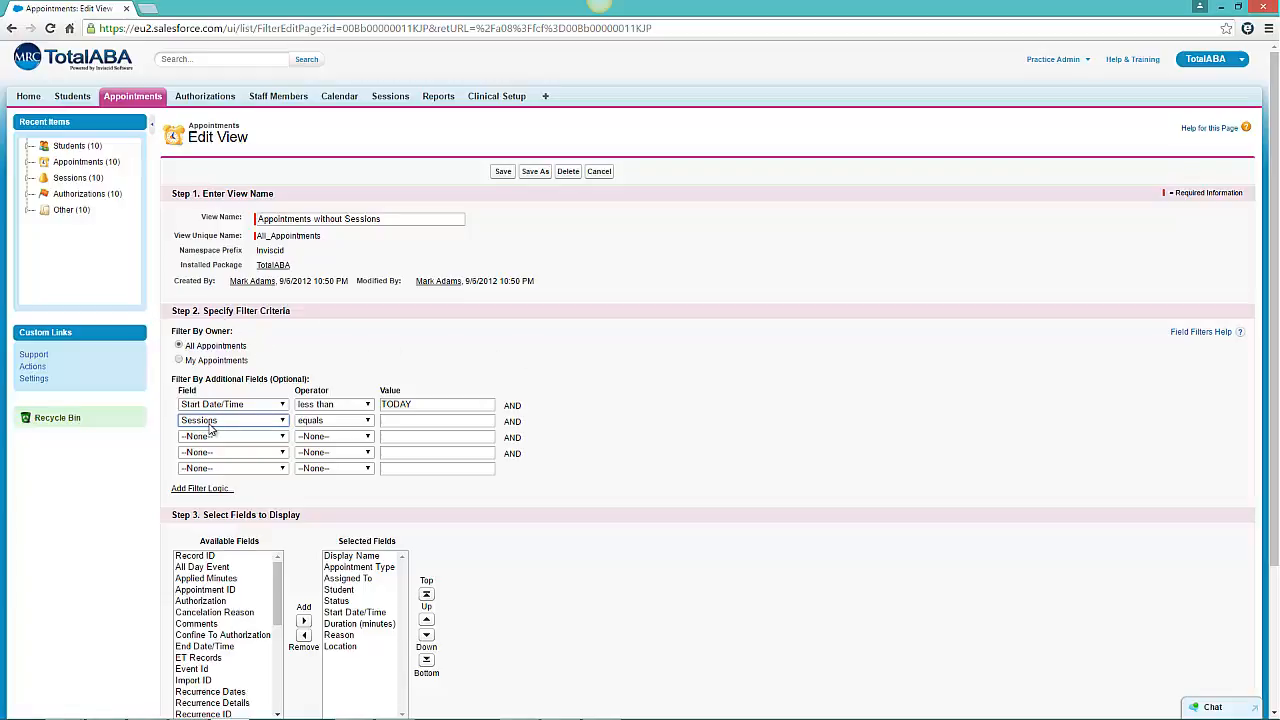
{"action": "left_click", "coordinate": [392, 420]}
{"action": "type", "text": "0"}
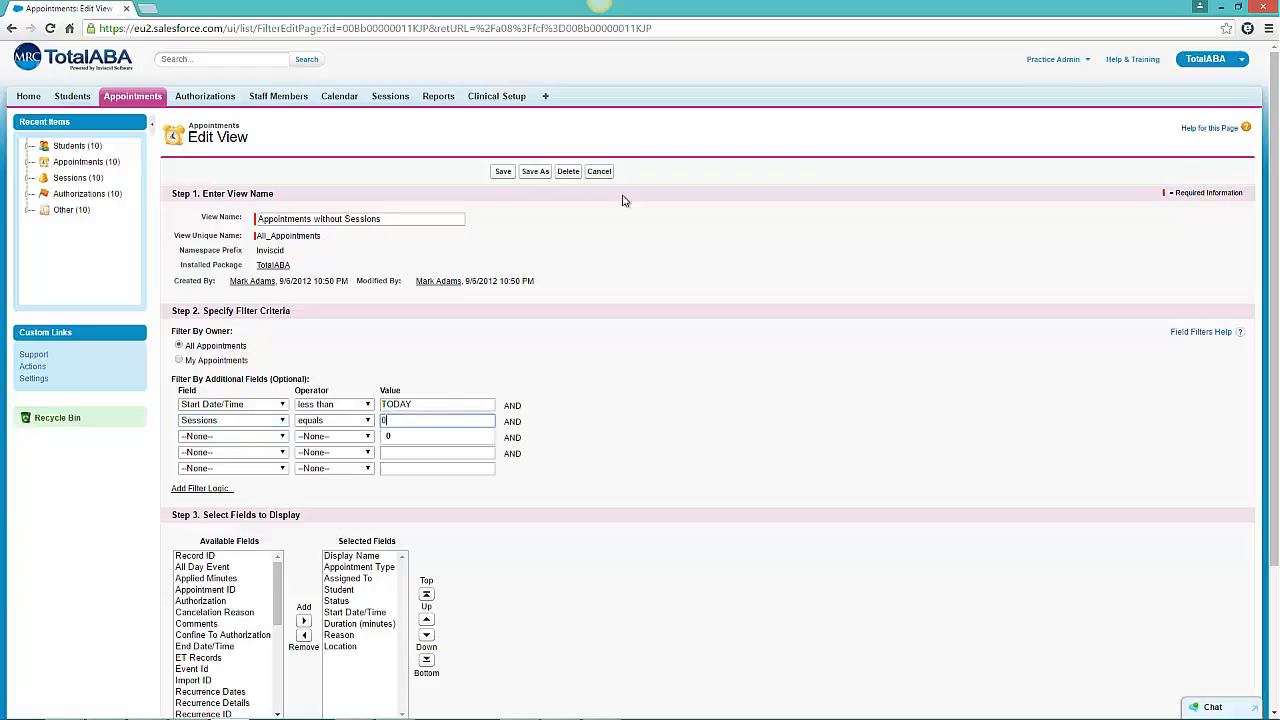
{"action": "left_click", "coordinate": [713, 238]}
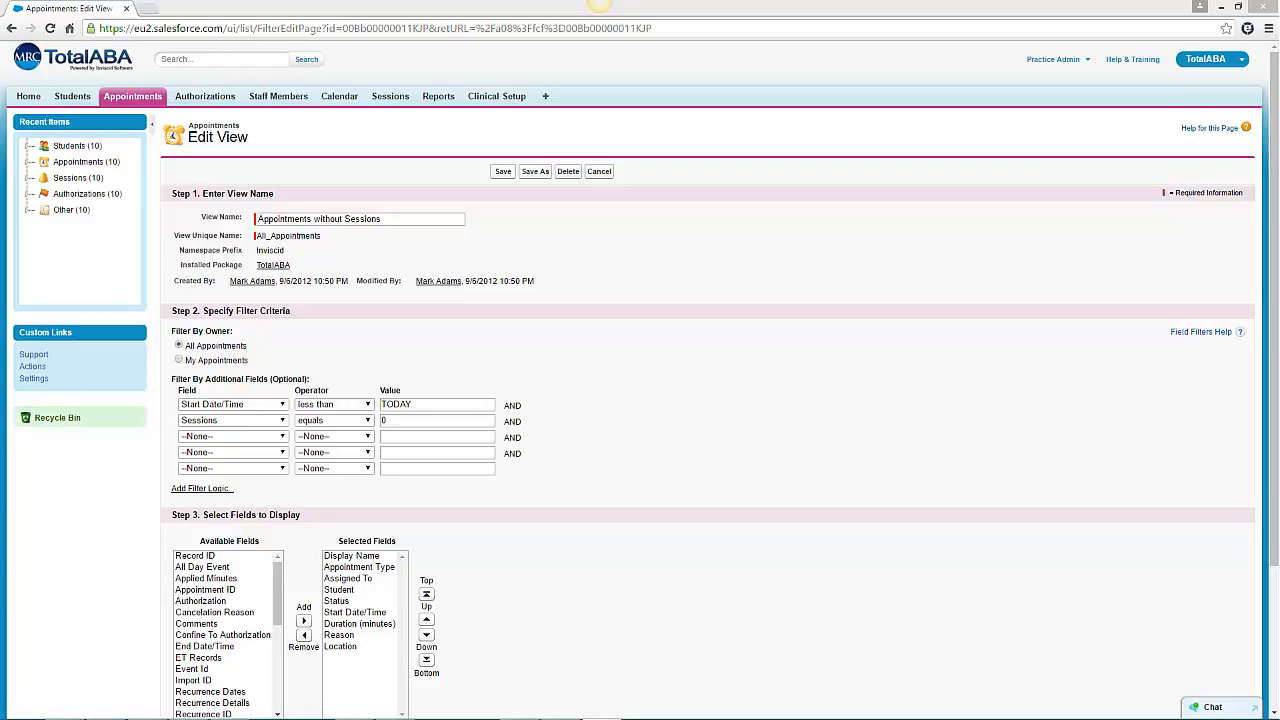
Set the third filter row to Status not equal to Canceled, picking the value from the lookup.
{"action": "left_click", "coordinate": [281, 437]}
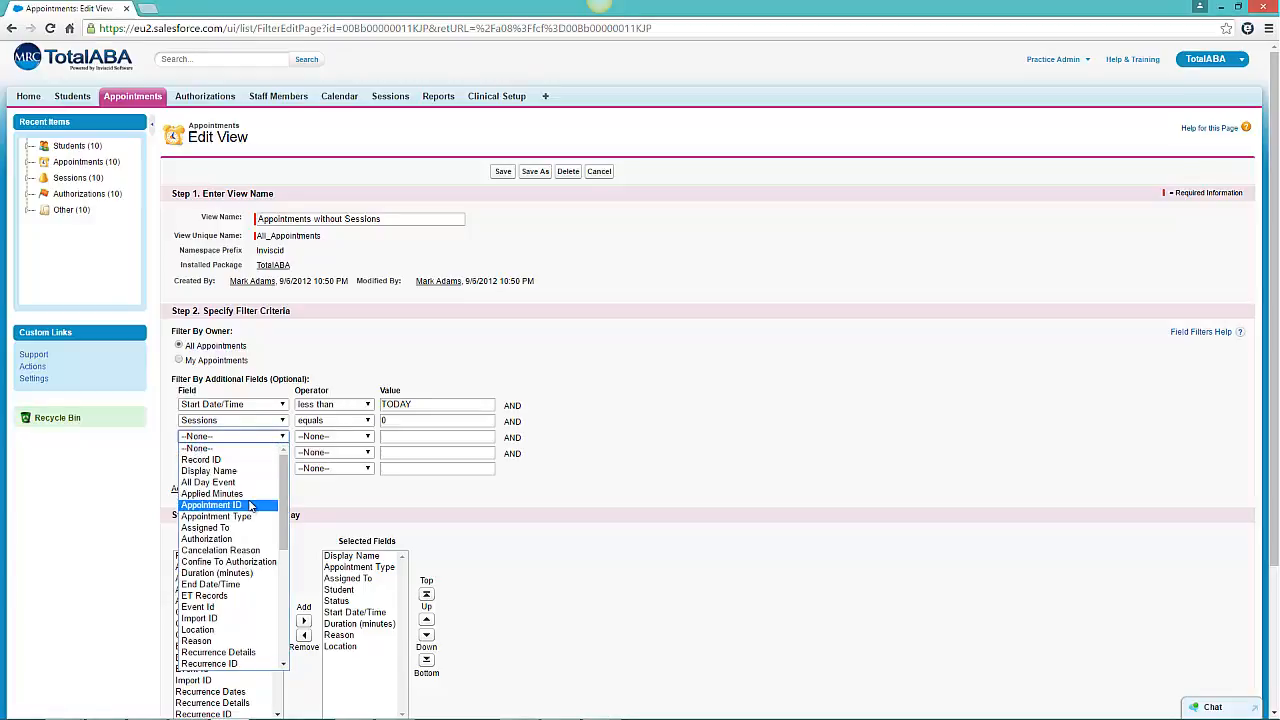
{"action": "scroll", "coordinate": [249, 528], "scroll_direction": "down", "scroll_amount": 3}
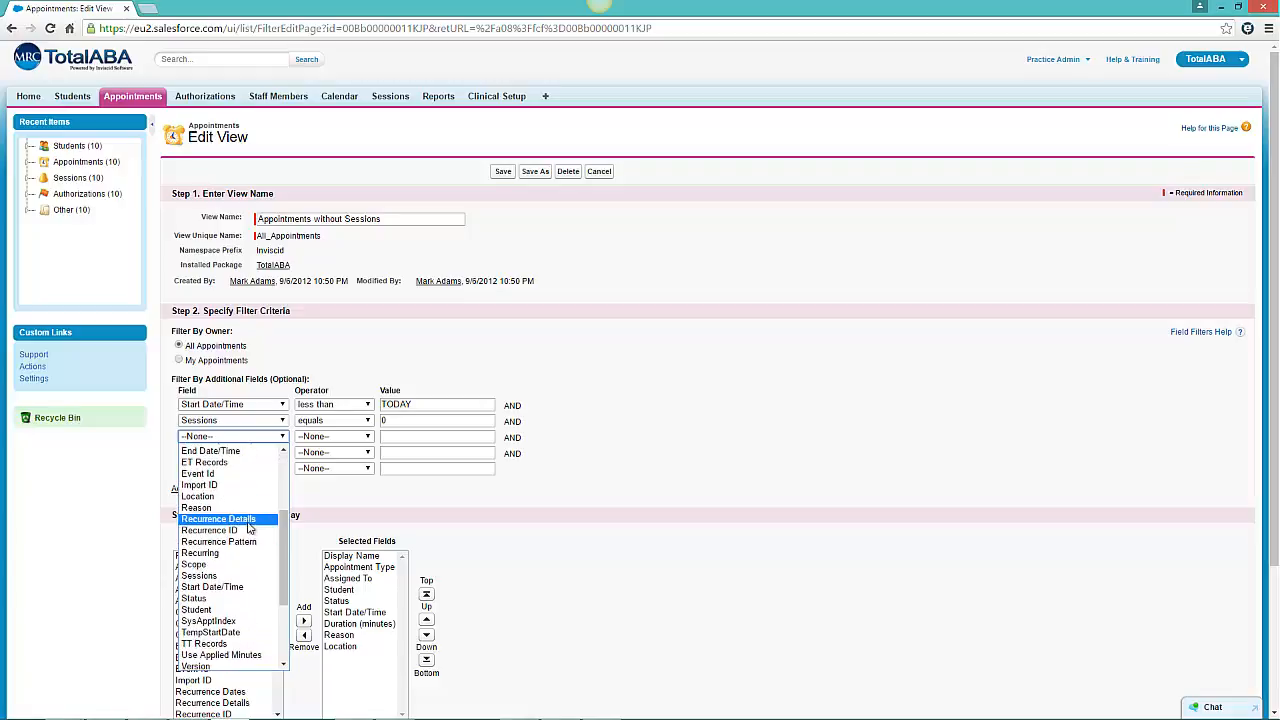
{"action": "left_click", "coordinate": [236, 598]}
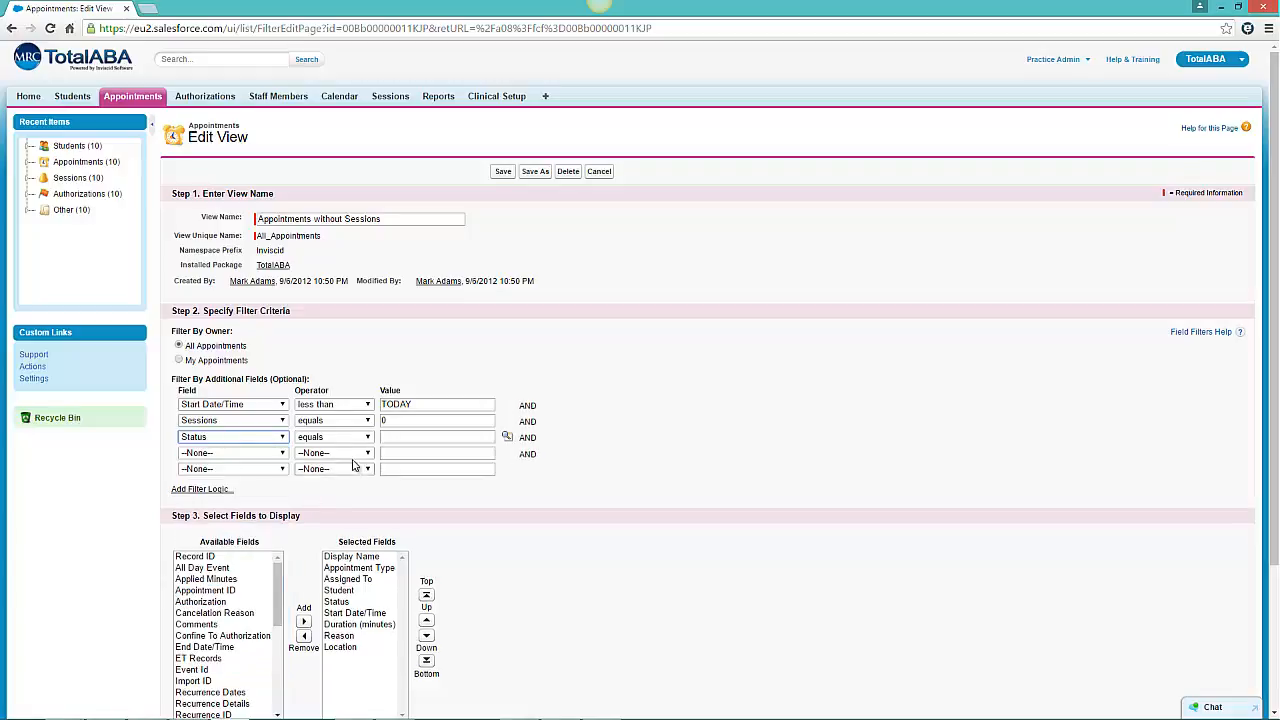
{"action": "left_click", "coordinate": [365, 438]}
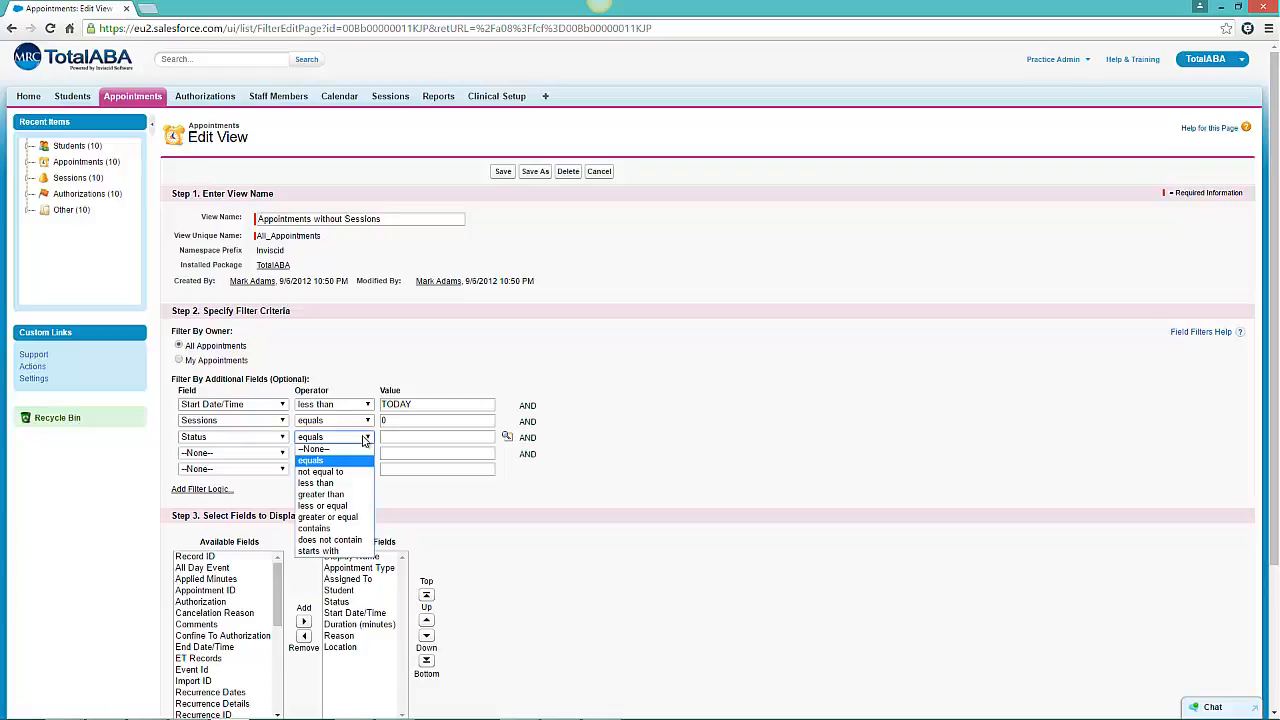
{"action": "left_click", "coordinate": [322, 471]}
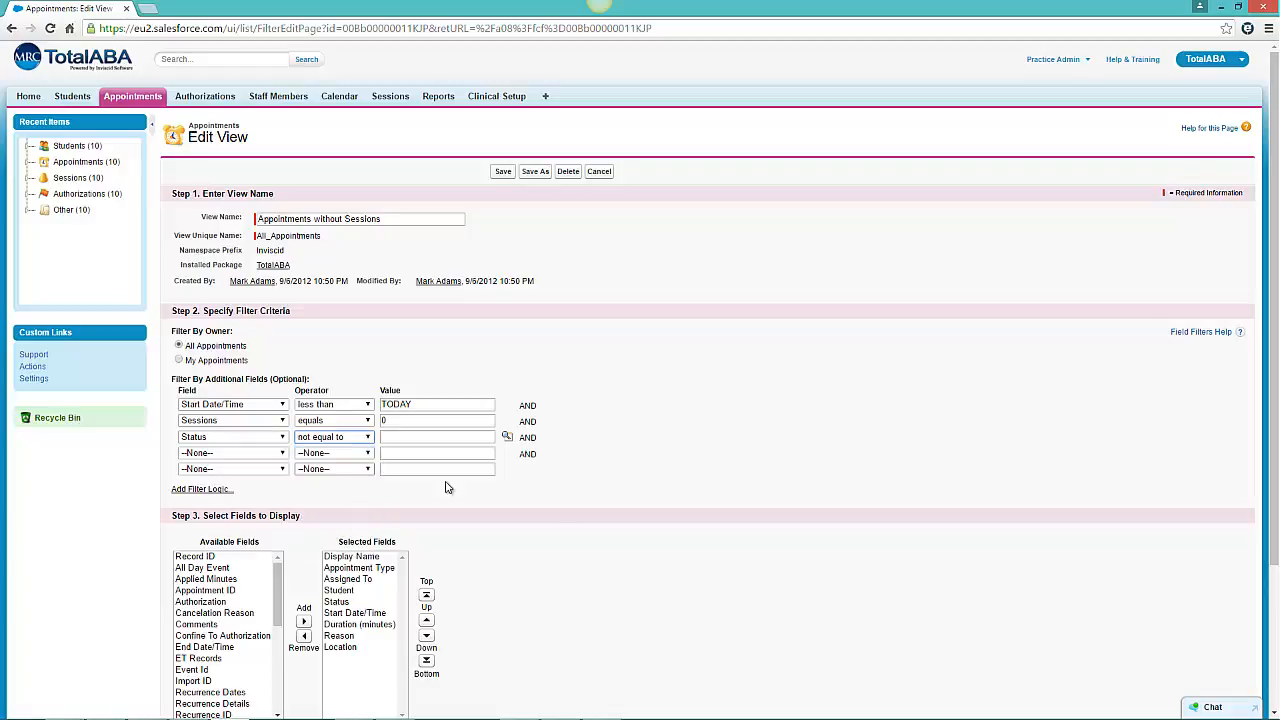
{"action": "left_click", "coordinate": [507, 440]}
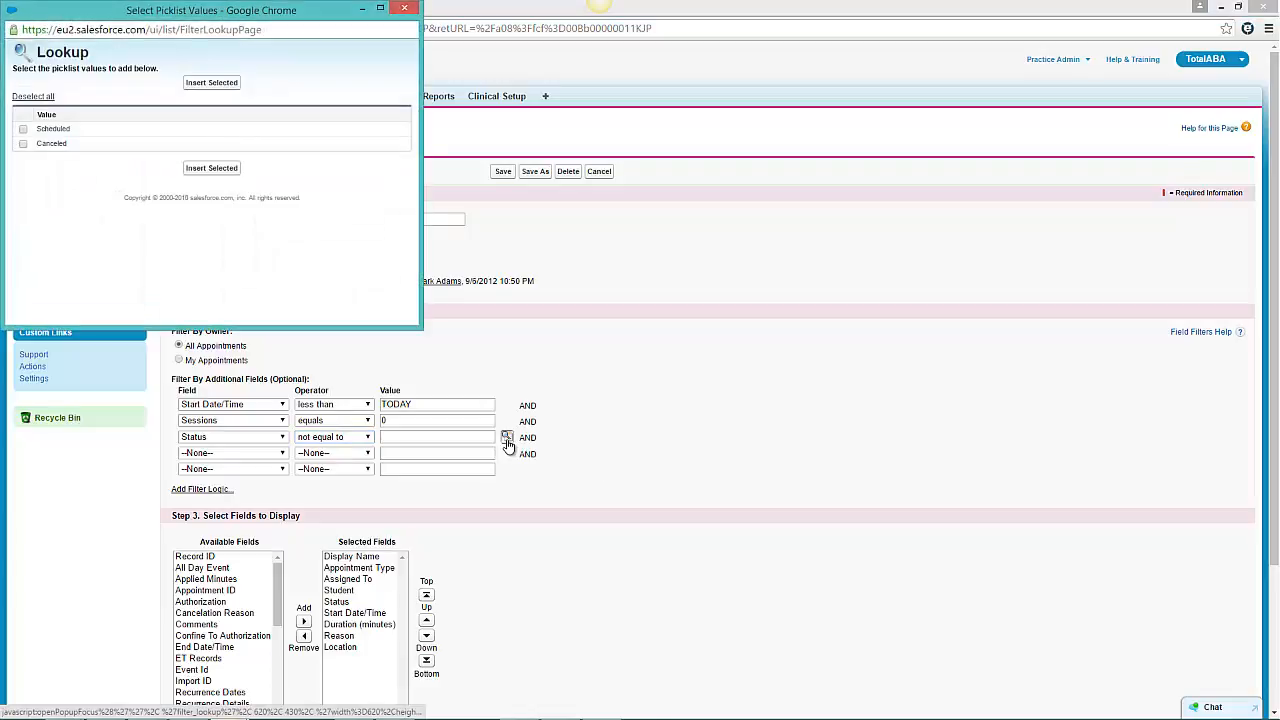
{"action": "left_click", "coordinate": [24, 146]}
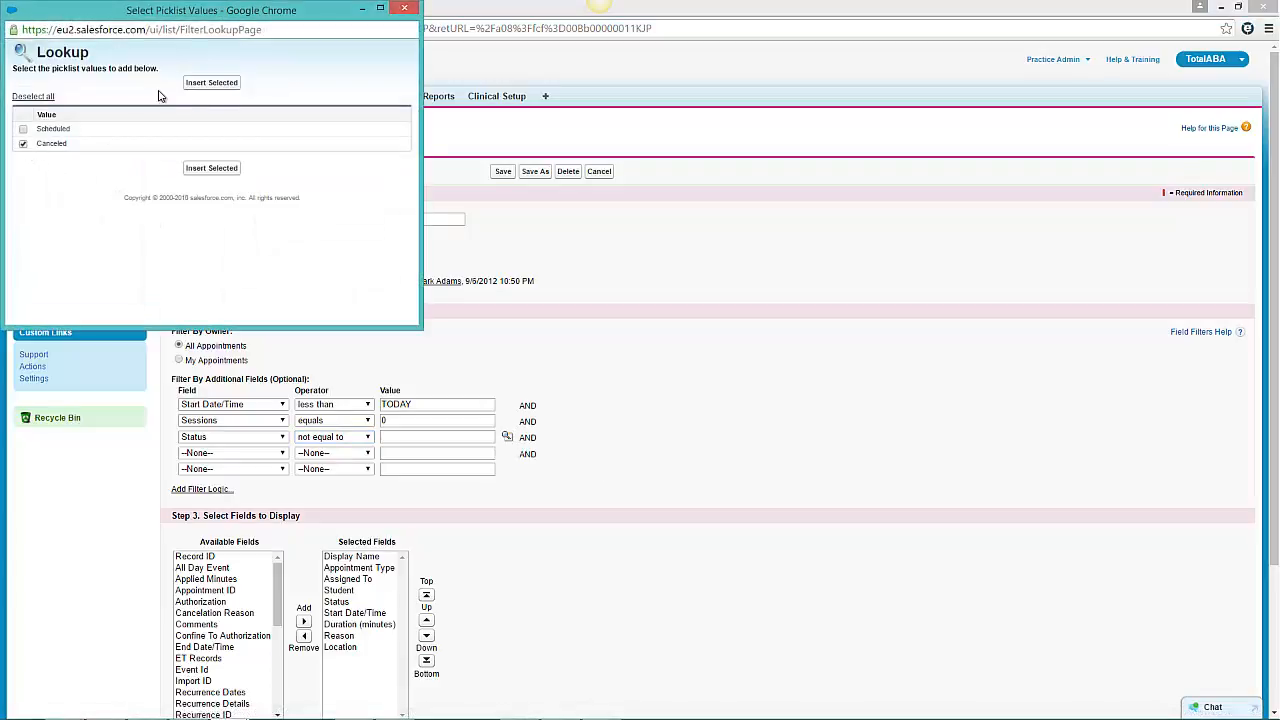
{"action": "left_click", "coordinate": [211, 82]}
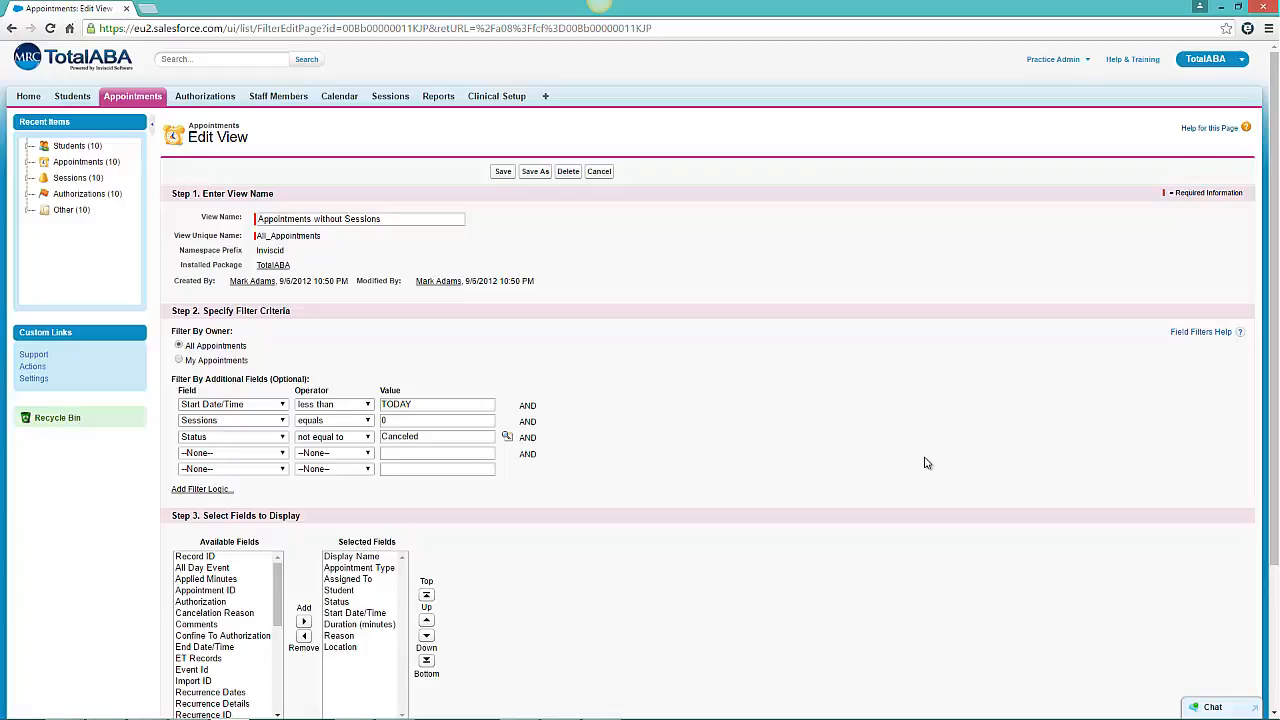
Set the fourth filter row to Appointment Type not equal to Staff Meeting, Therapist unavailable, and save the view.
{"action": "left_click", "coordinate": [240, 453]}
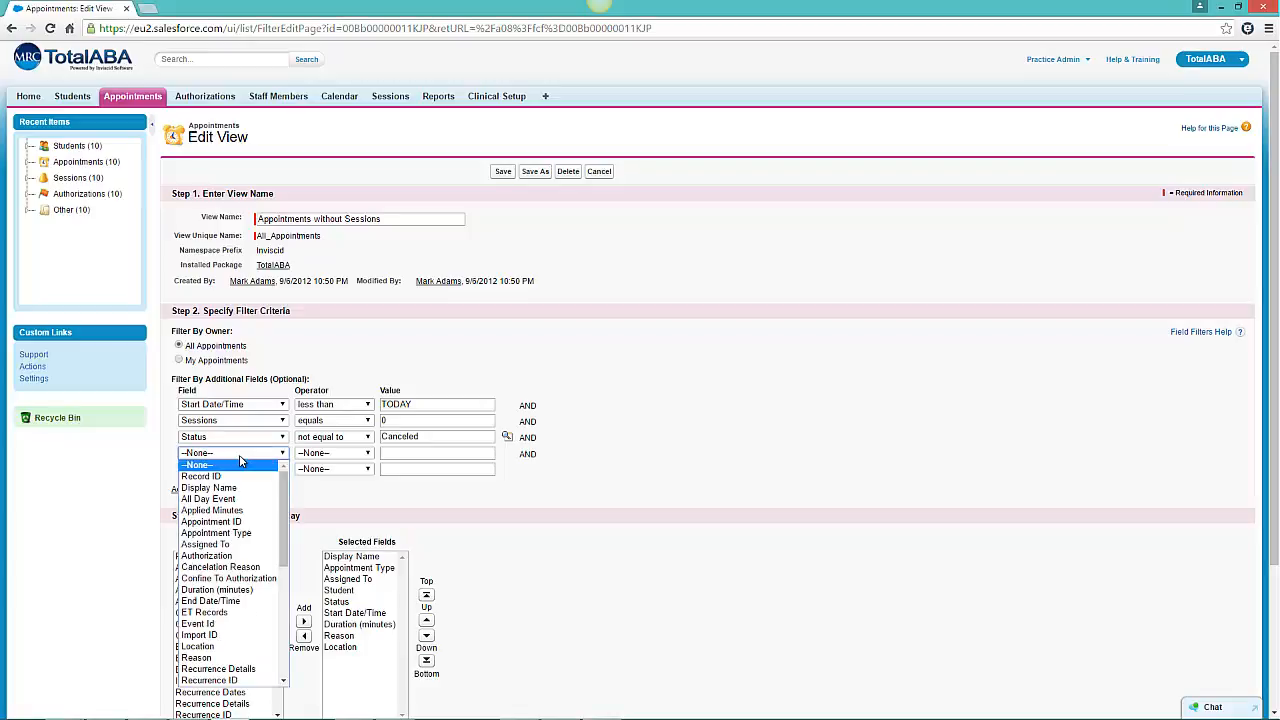
{"action": "left_click", "coordinate": [256, 533]}
{"action": "left_click", "coordinate": [332, 455]}
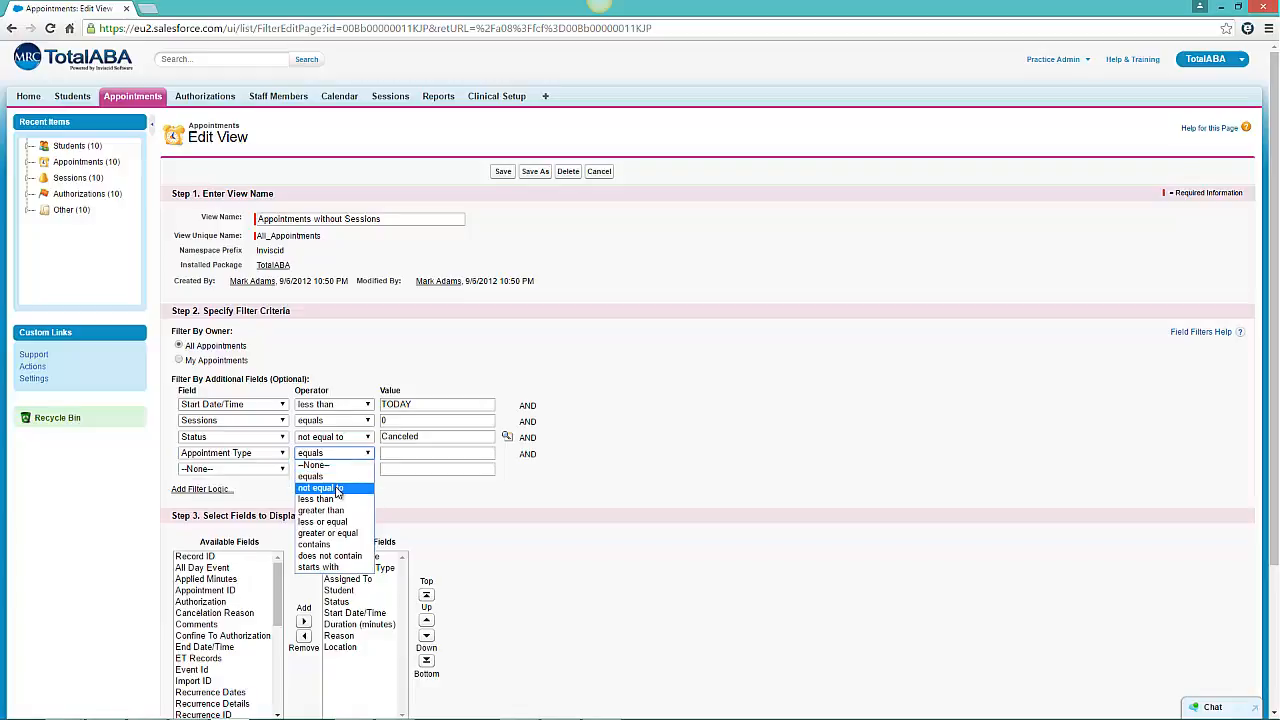
{"action": "left_click", "coordinate": [336, 490]}
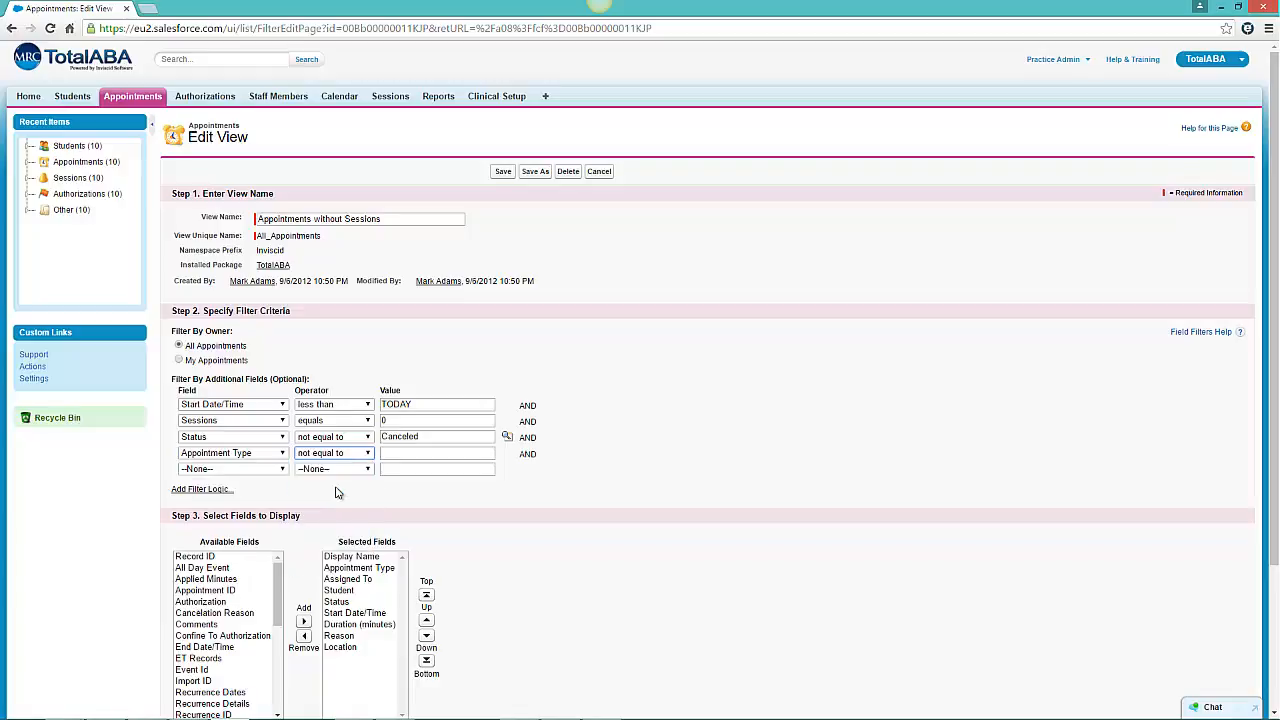
{"action": "left_click", "coordinate": [392, 454]}
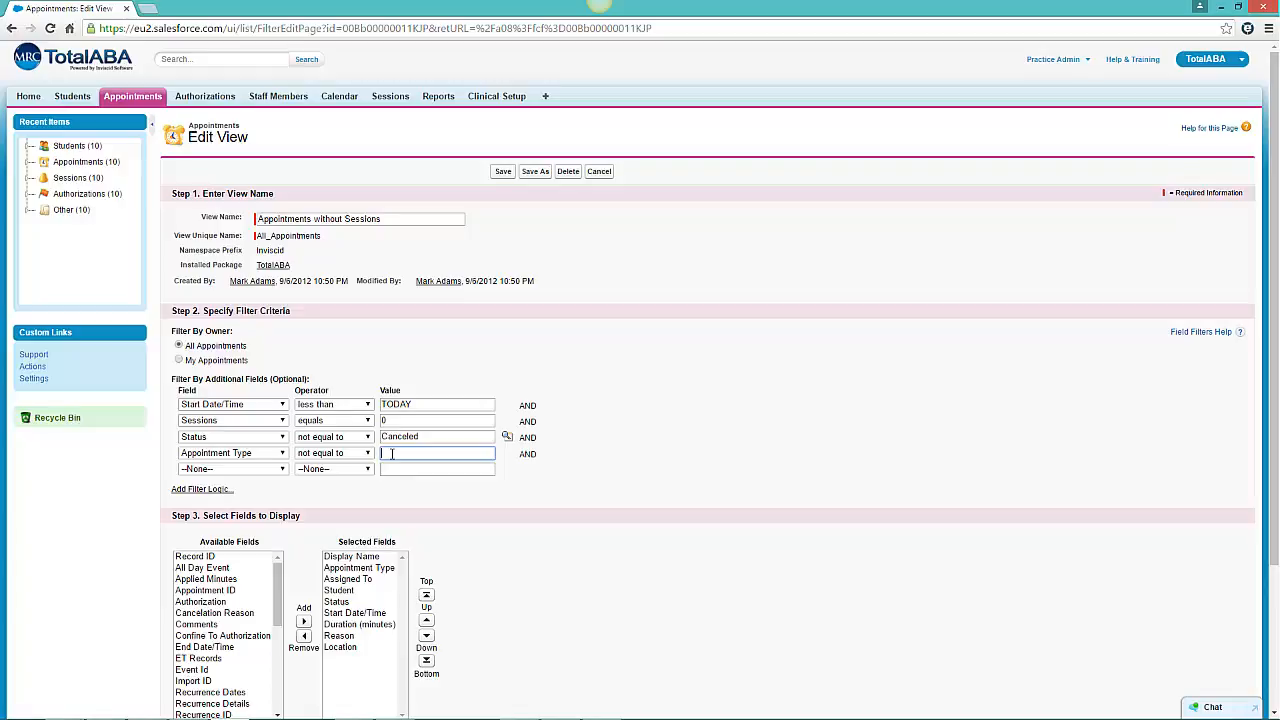
{"action": "left_click", "coordinate": [440, 451]}
{"action": "type", "text": "Staff Meeting, "}
{"action": "type", "text": "Therapist"}
{"action": "type", "text": " unavailable"}
{"action": "left_click", "coordinate": [600, 718]}
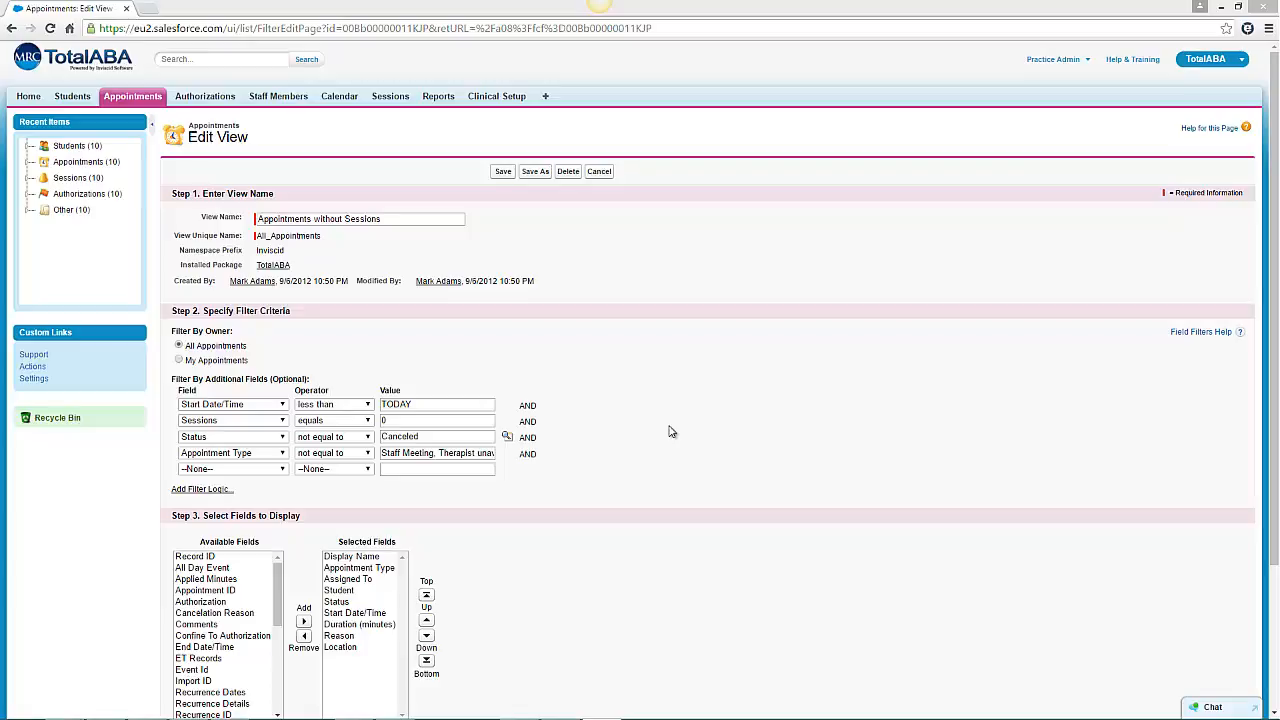
{"action": "left_click", "coordinate": [503, 172]}
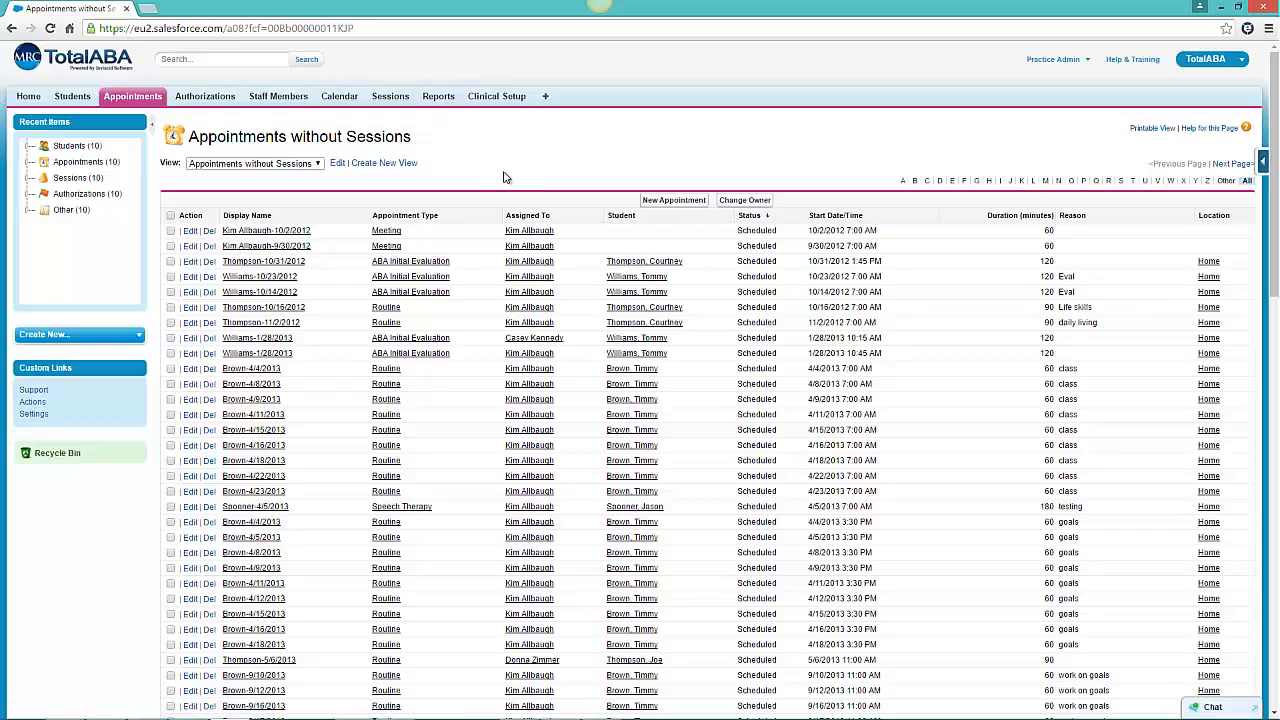
Open the All Appointments view for editing and replace its name with Appointments without Auths.
{"action": "left_click", "coordinate": [318, 164]}
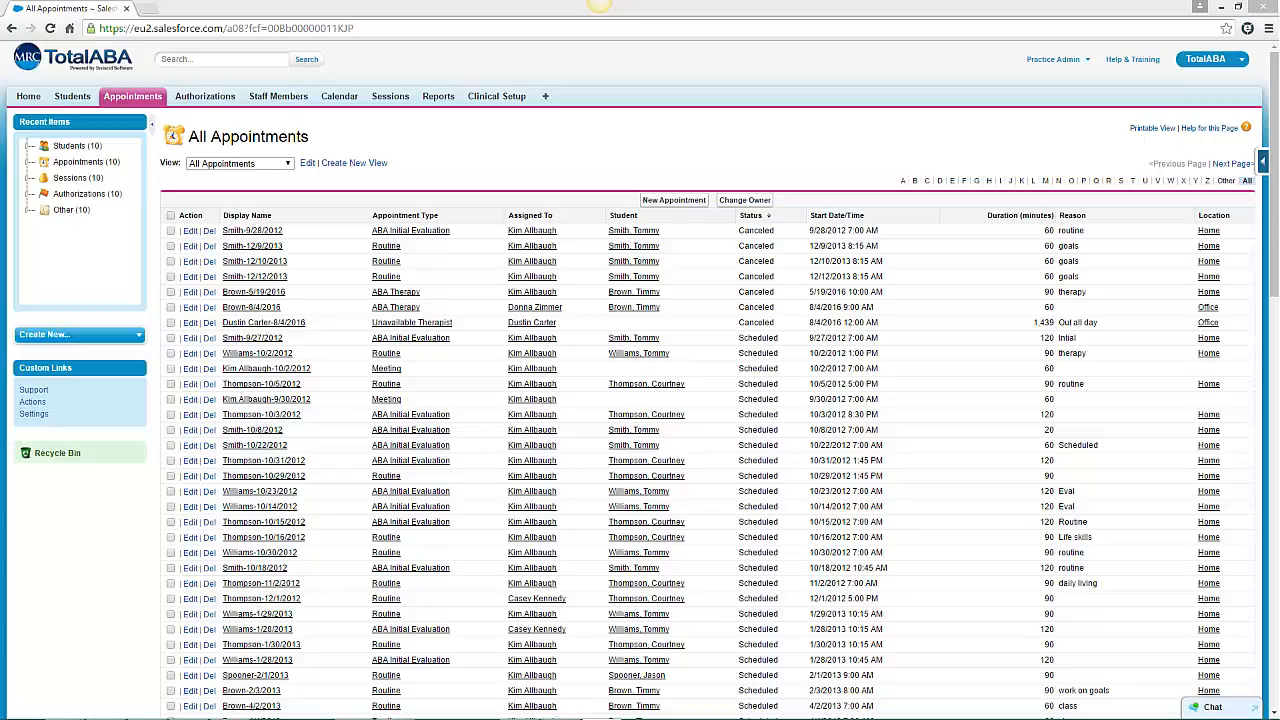
{"action": "left_click", "coordinate": [307, 163]}
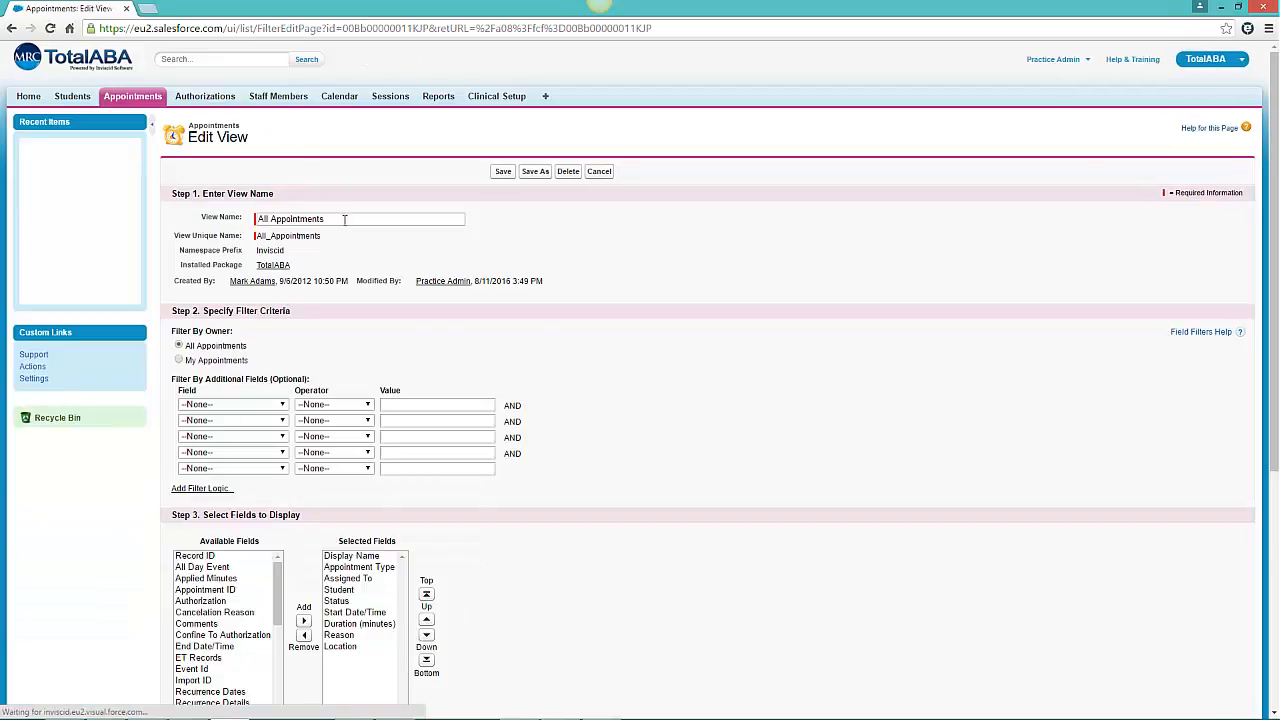
{"action": "left_click_drag", "start_coordinate": [340, 220], "coordinate": [207, 214]}
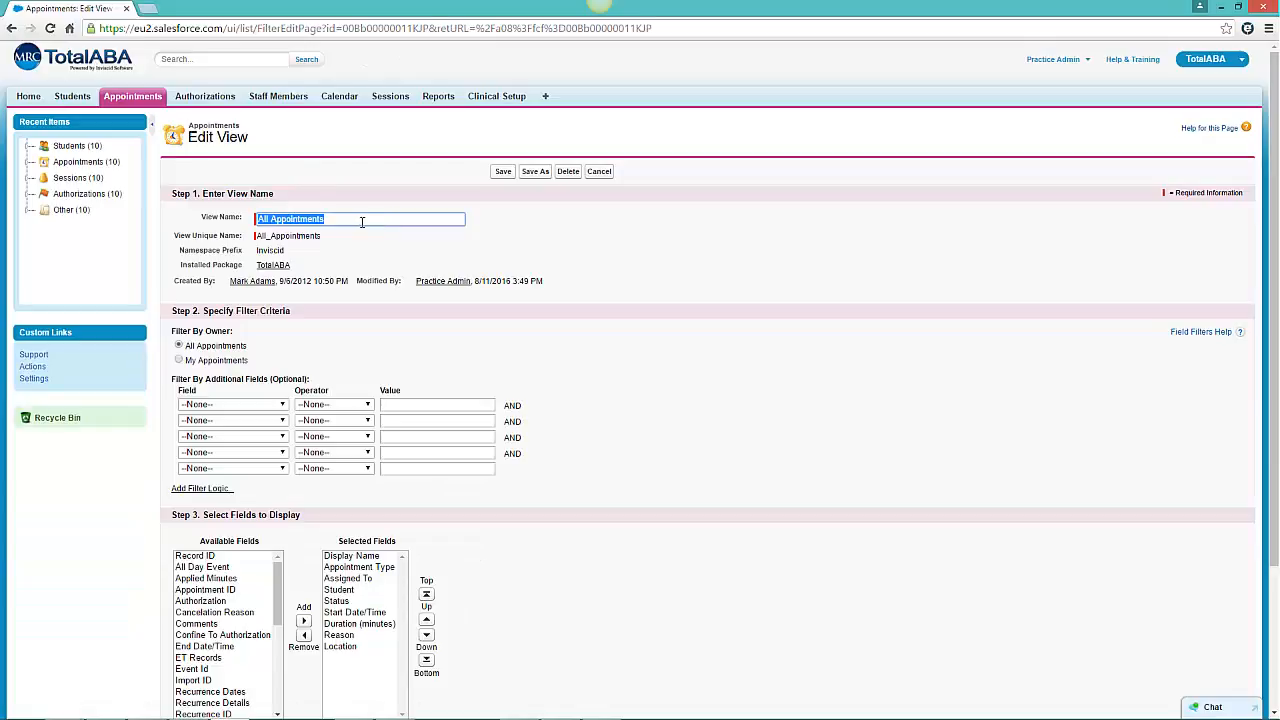
{"action": "left_click_drag", "start_coordinate": [362, 220], "coordinate": [244, 220]}
{"action": "type", "text": "Appo"}
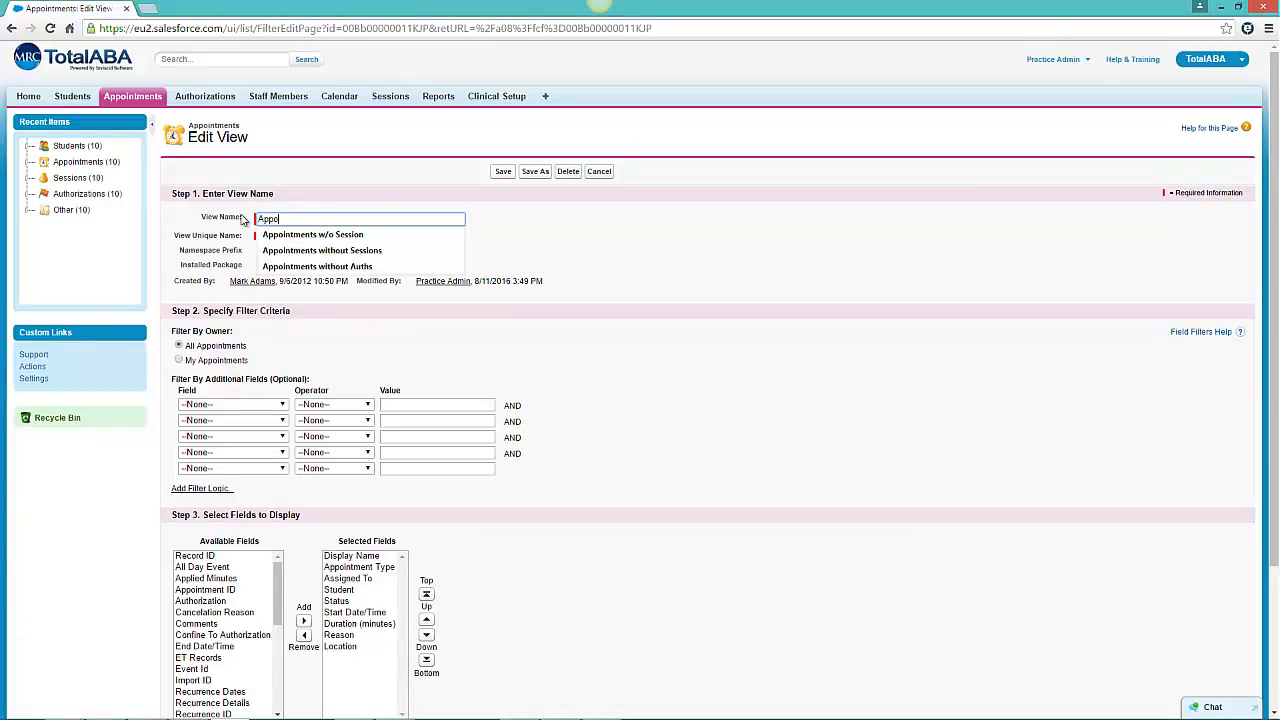
{"action": "type", "text": "intments without "}
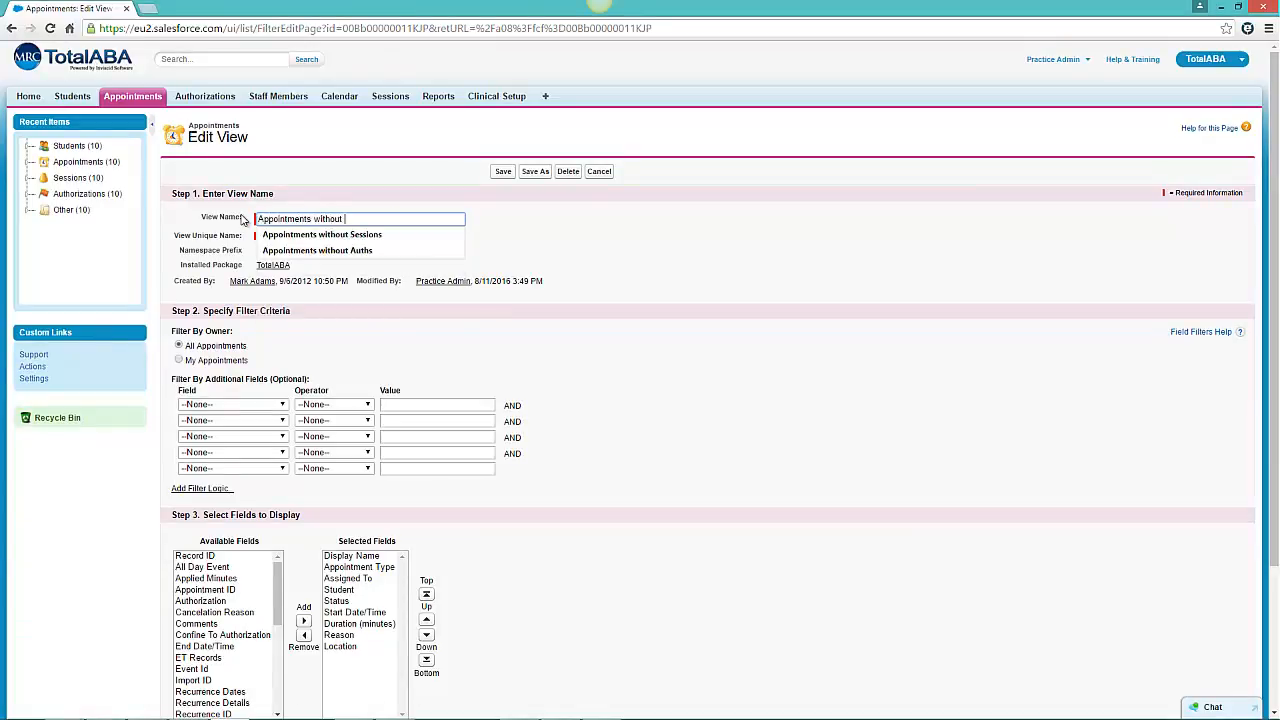
{"action": "type", "text": "AUths"}
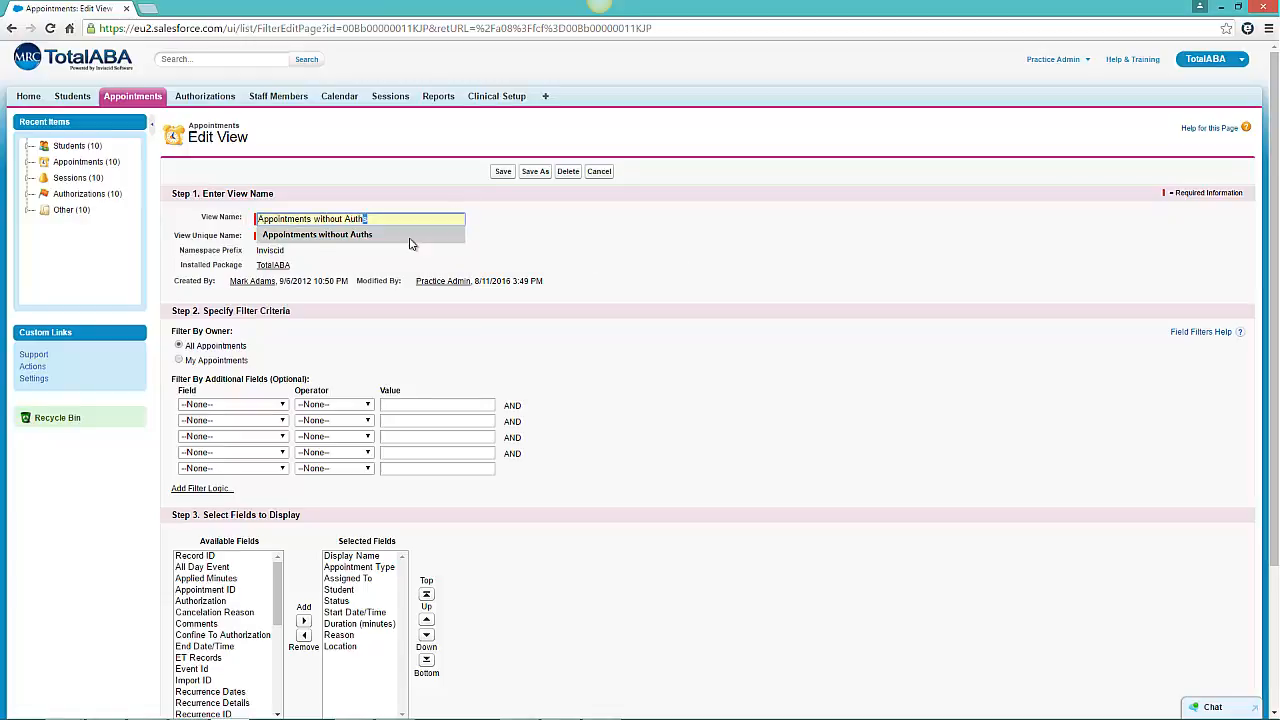
{"action": "left_click", "coordinate": [413, 235]}
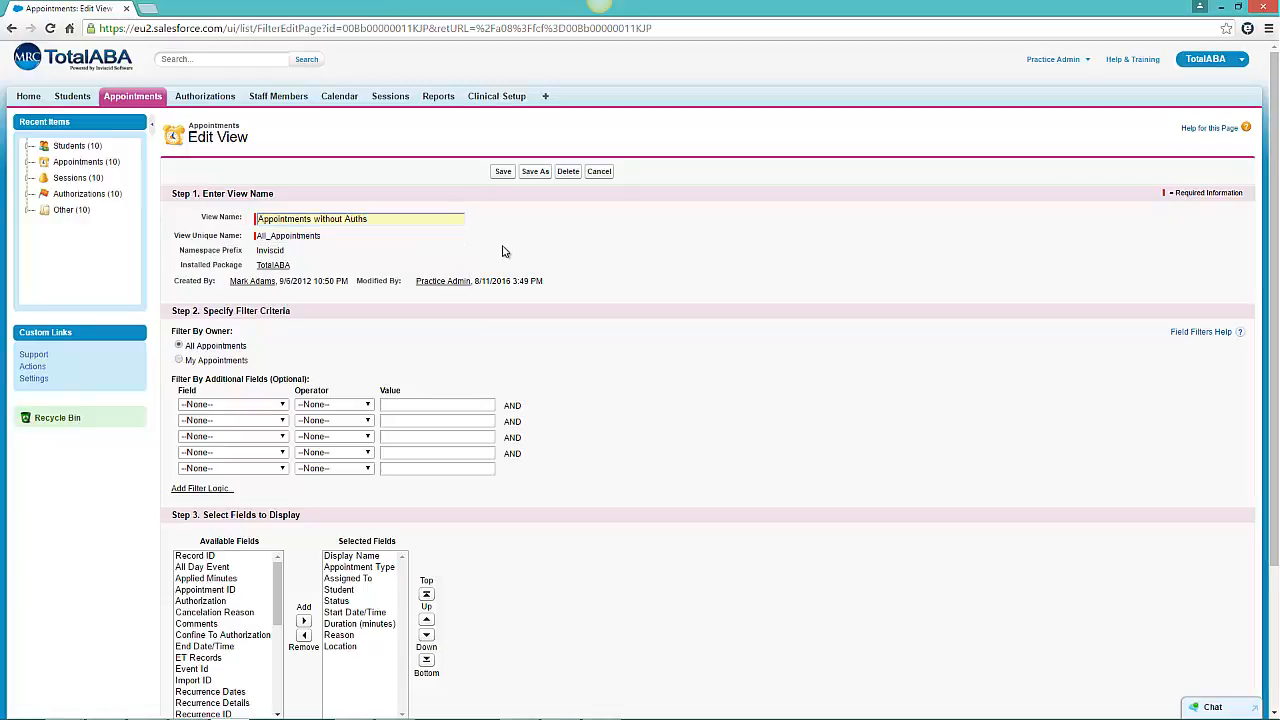
Set the first filter row to Start Date/Time greater than TODAY.
{"action": "left_click", "coordinate": [280, 406]}
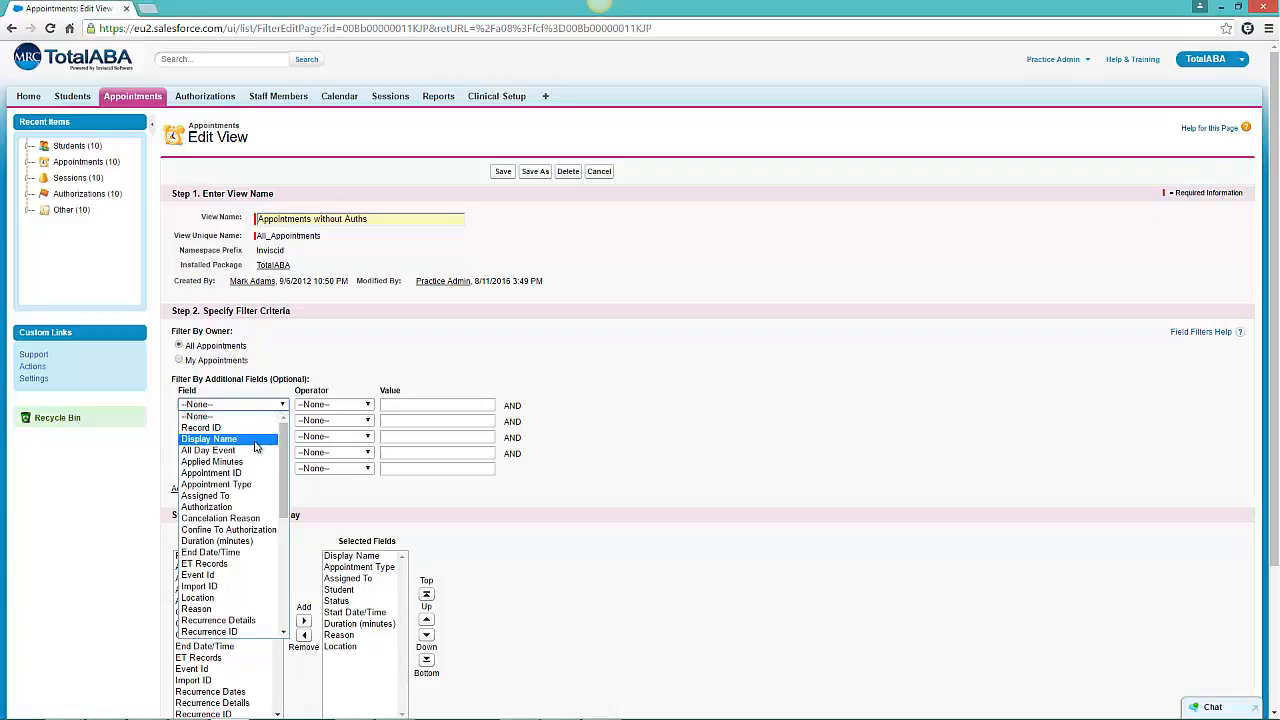
{"action": "scroll", "coordinate": [243, 505], "scroll_direction": "down", "scroll_amount": 4}
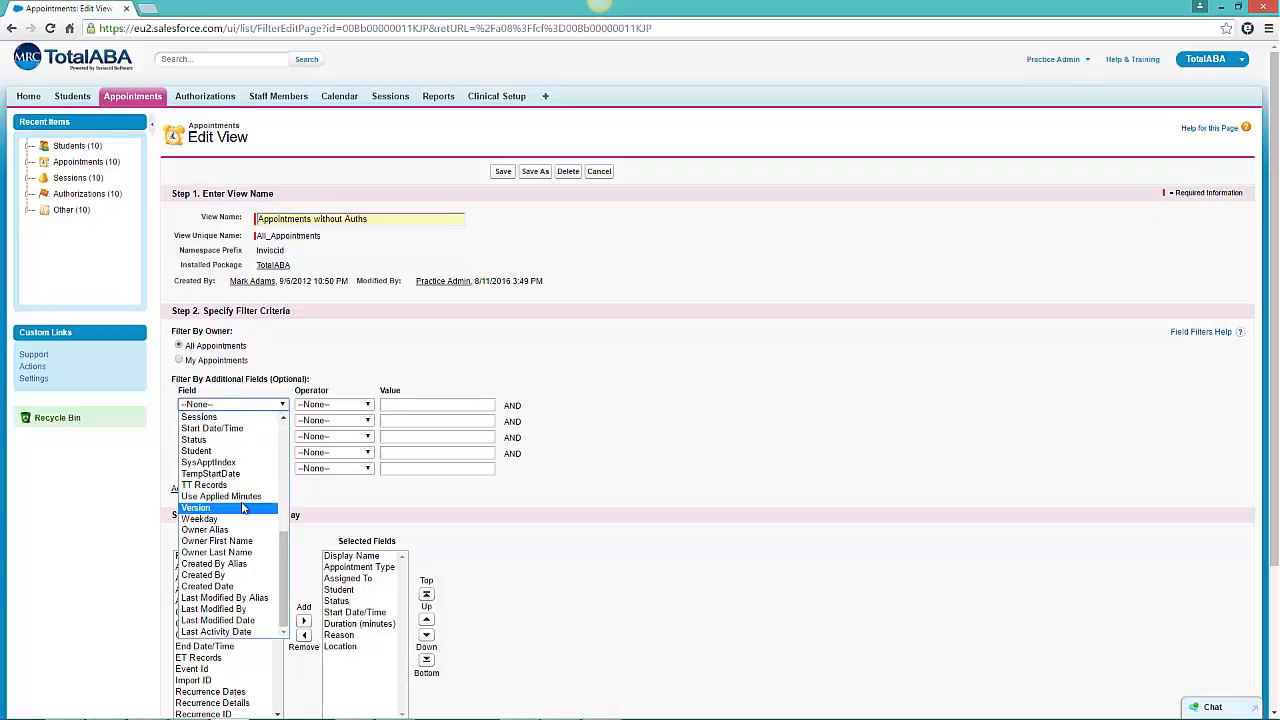
{"action": "left_click", "coordinate": [243, 430]}
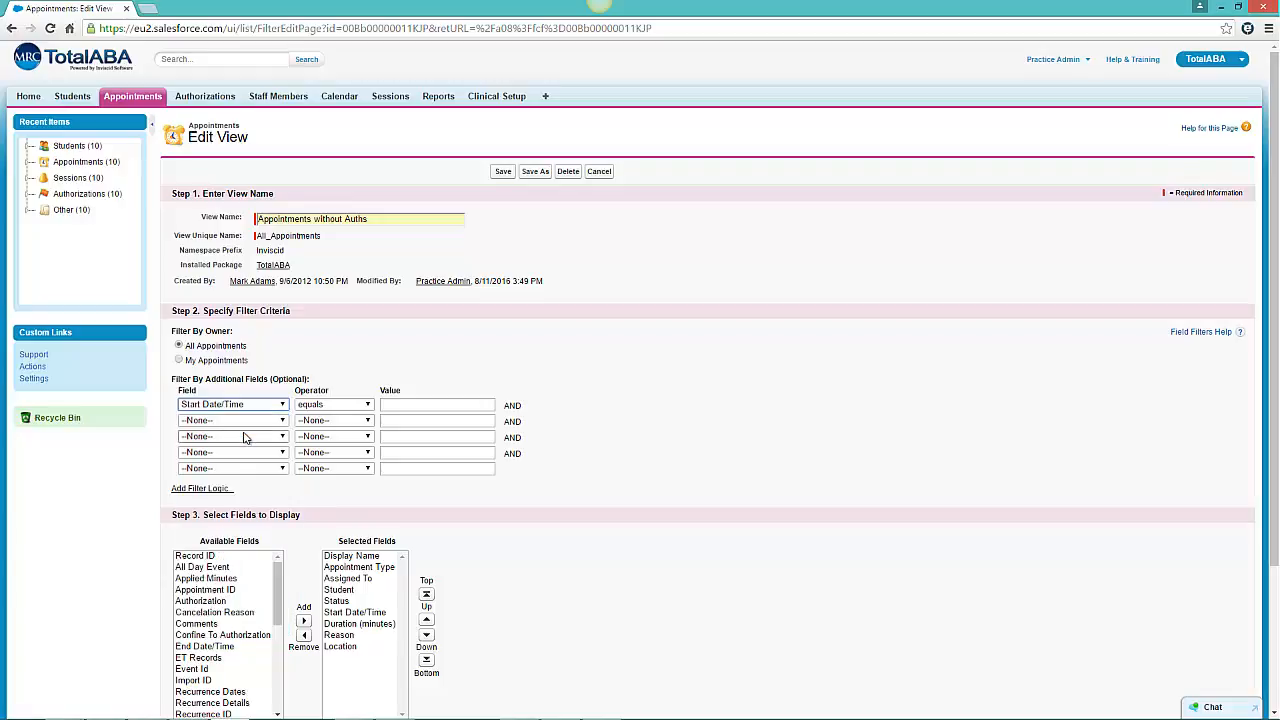
{"action": "left_click", "coordinate": [323, 407]}
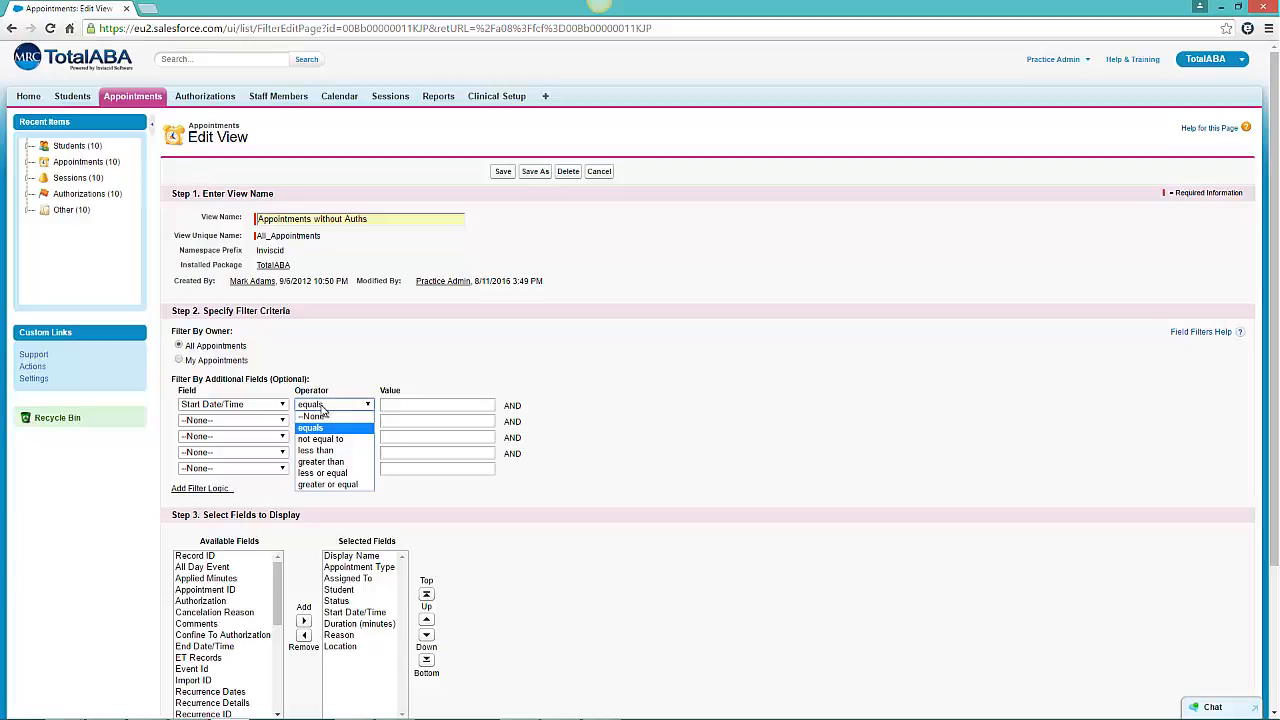
{"action": "left_click", "coordinate": [320, 461]}
{"action": "left_click", "coordinate": [394, 406]}
{"action": "type", "text": "TODAY"}
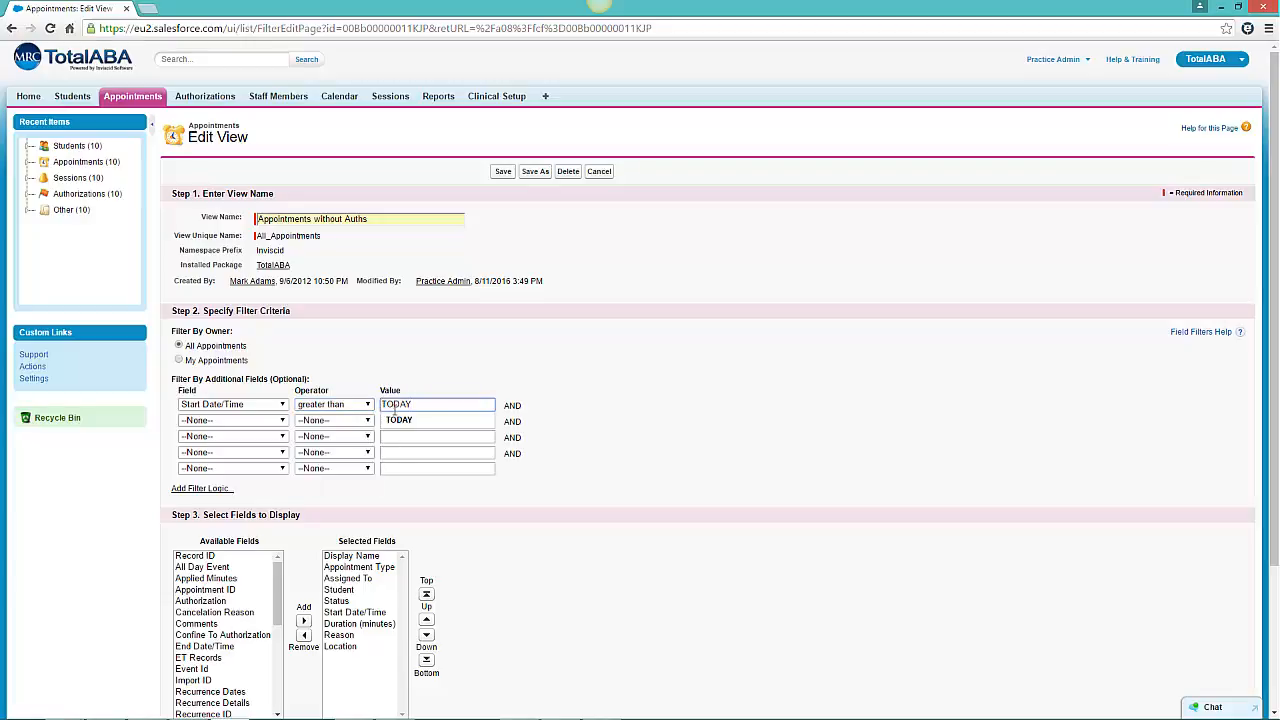
{"action": "left_click", "coordinate": [660, 376]}
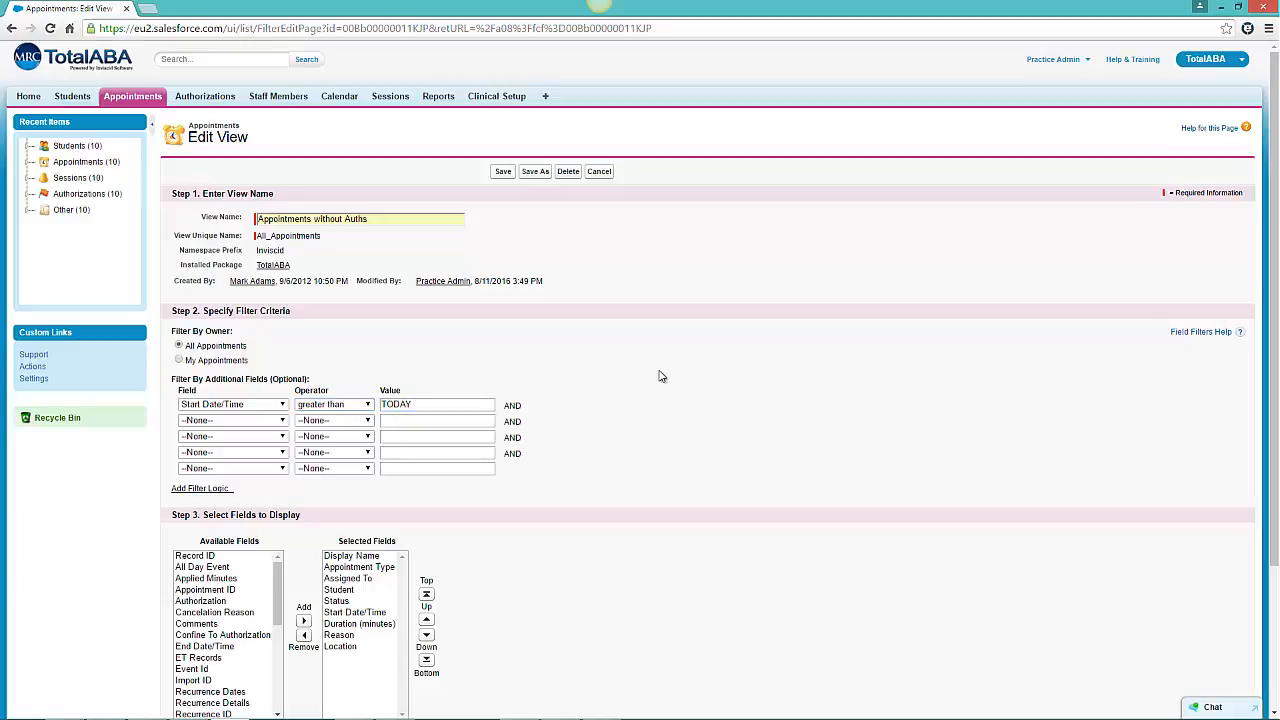
Set the second filter row to Authorization equals with a blank value, and save the view as a new copy.
{"action": "left_click", "coordinate": [270, 424]}
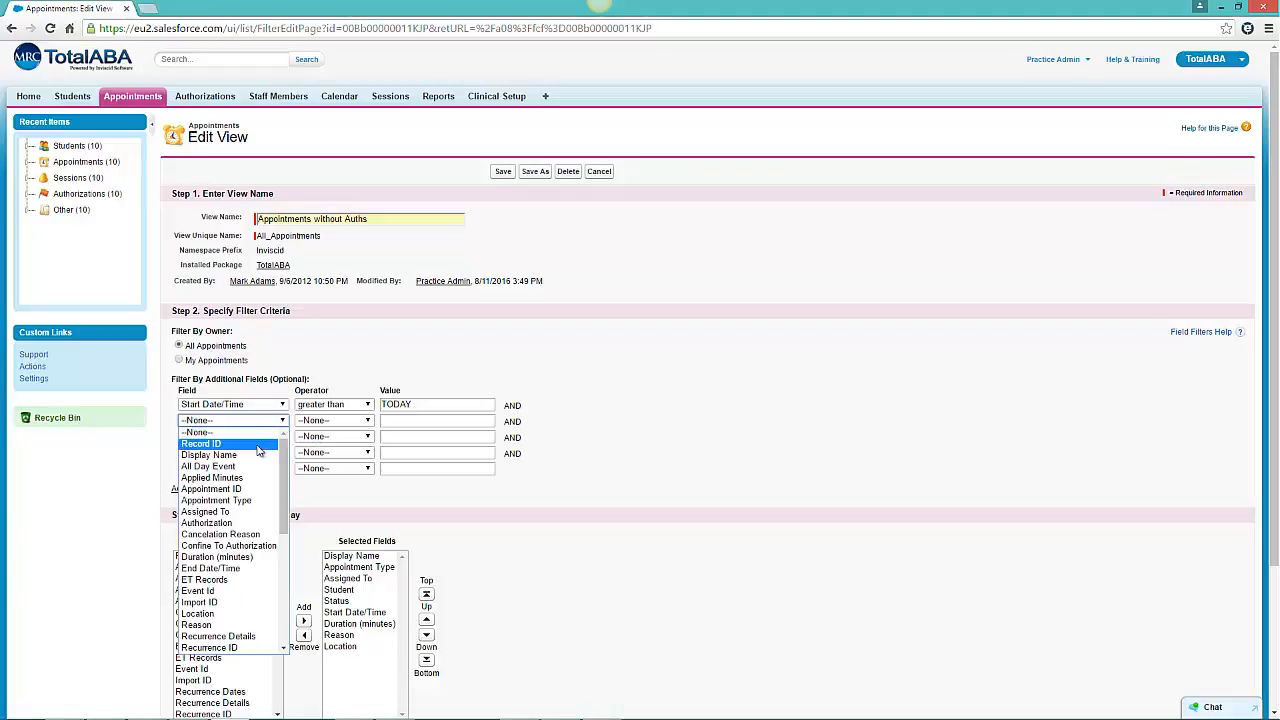
{"action": "left_click", "coordinate": [207, 523]}
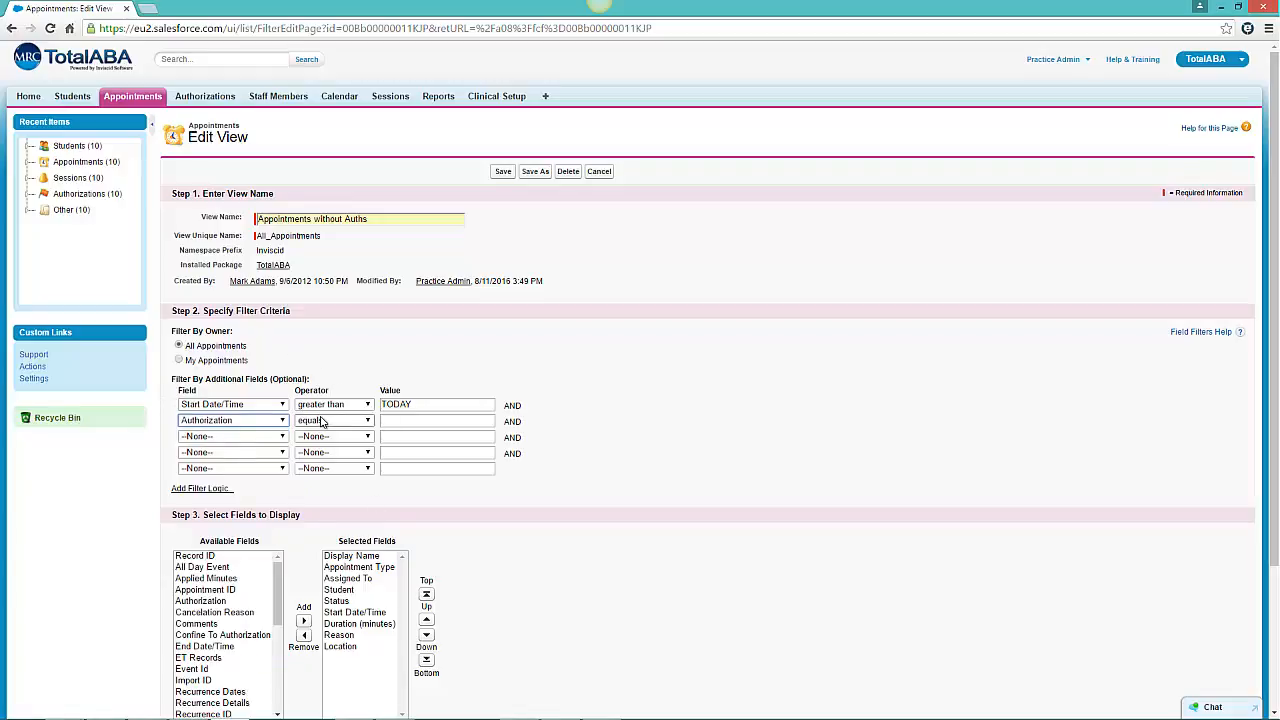
{"action": "left_click", "coordinate": [323, 421]}
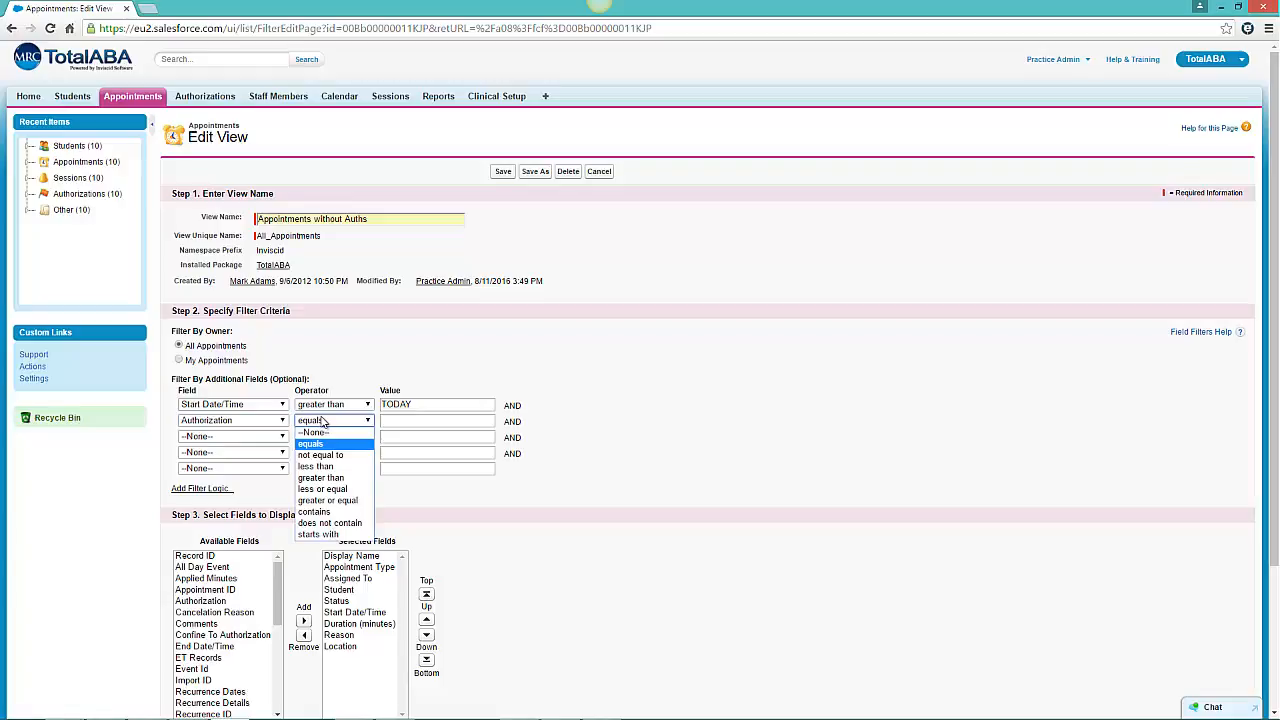
{"action": "left_click", "coordinate": [617, 396]}
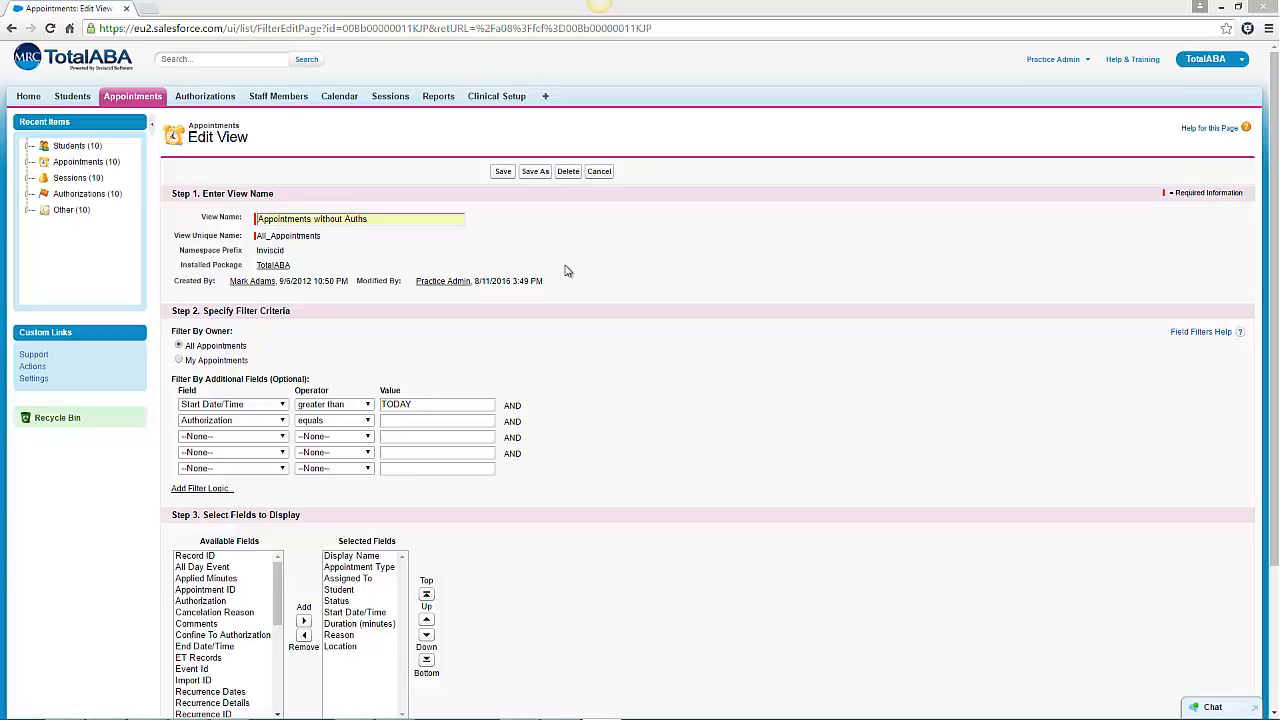
{"action": "left_click", "coordinate": [536, 172]}
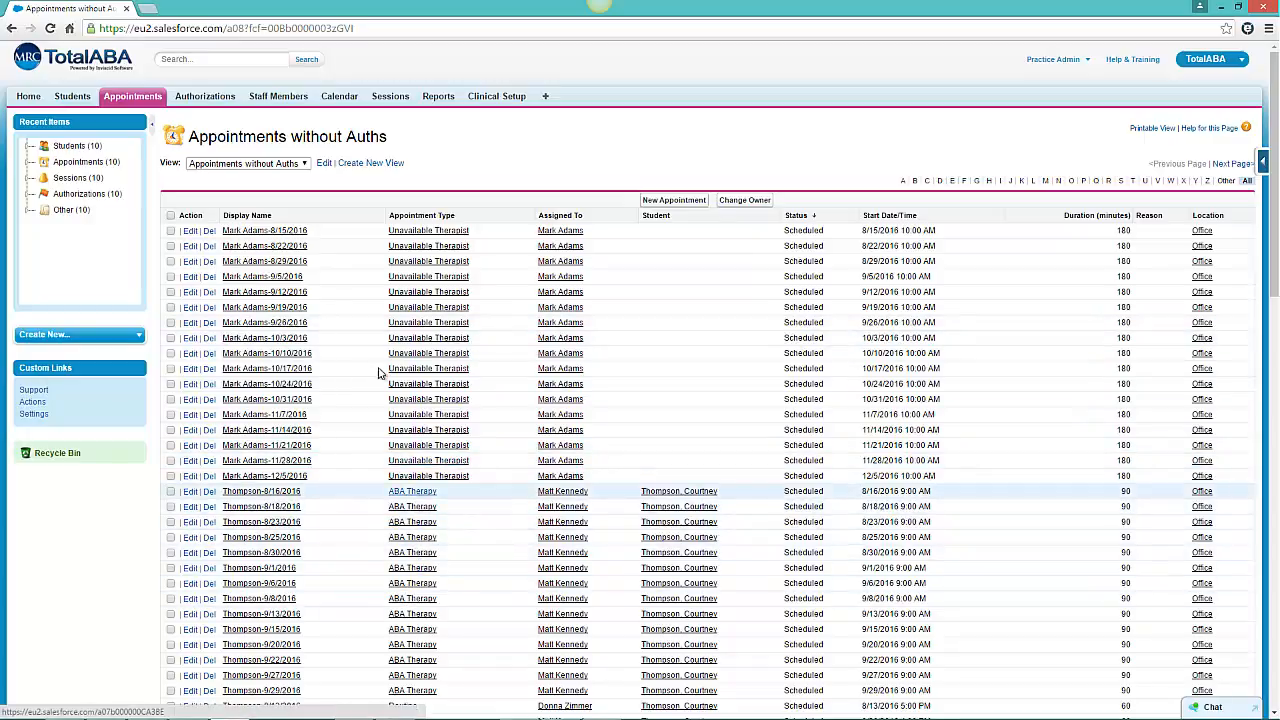
Reopen the Appointments without Auths view for editing, add a third filter row Appointment Type equals ABA Therapy, and save it.
{"action": "left_click", "coordinate": [325, 164]}
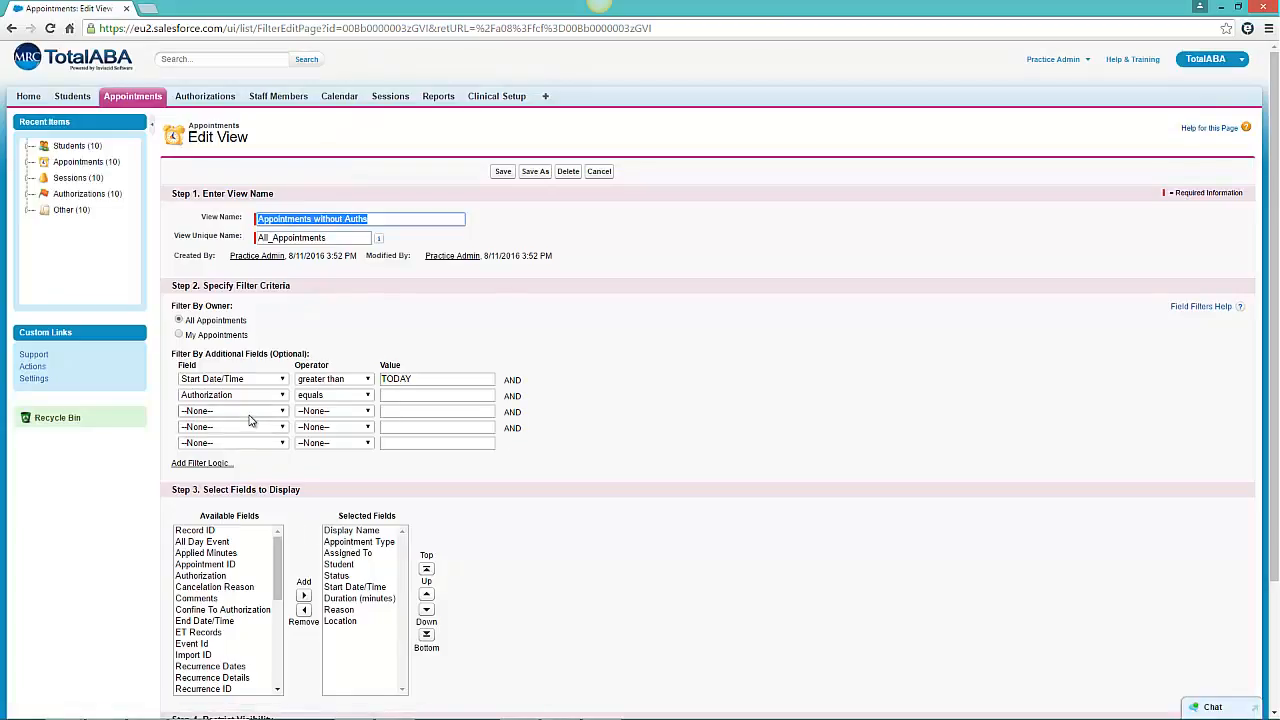
{"action": "left_click", "coordinate": [251, 414]}
{"action": "left_click", "coordinate": [249, 490]}
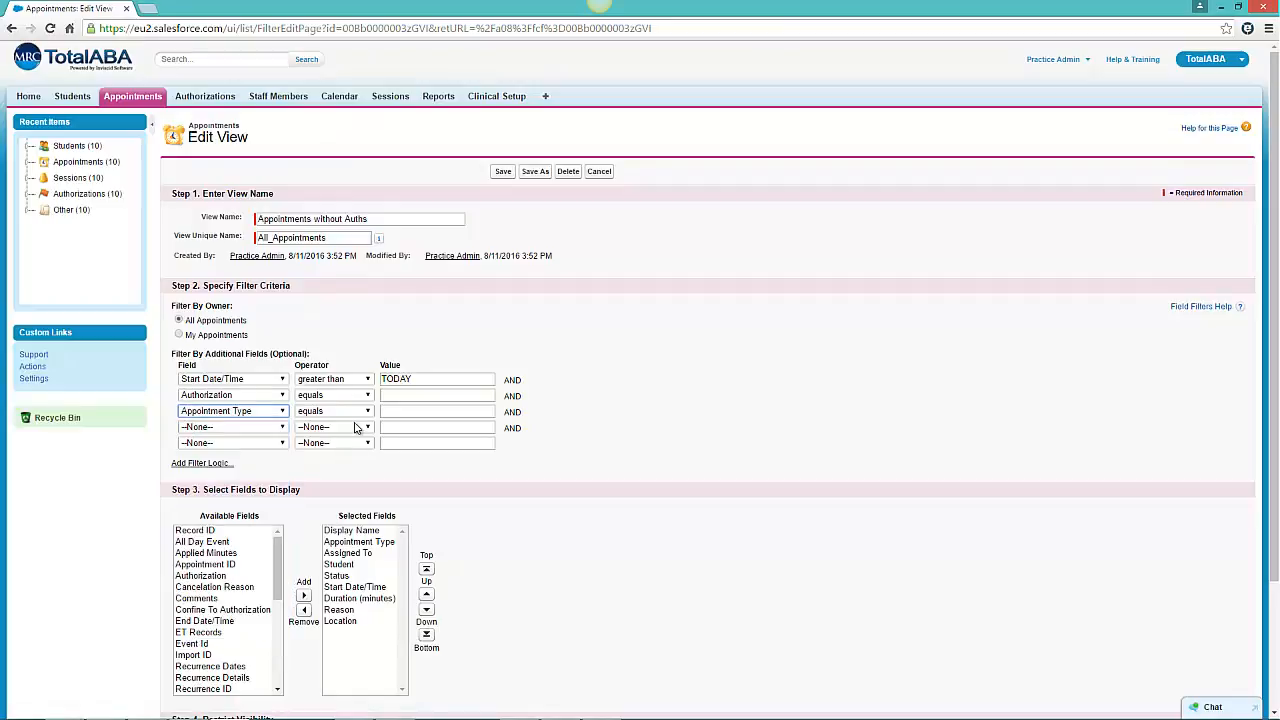
{"action": "left_click", "coordinate": [412, 410]}
{"action": "type", "text": "ABA"}
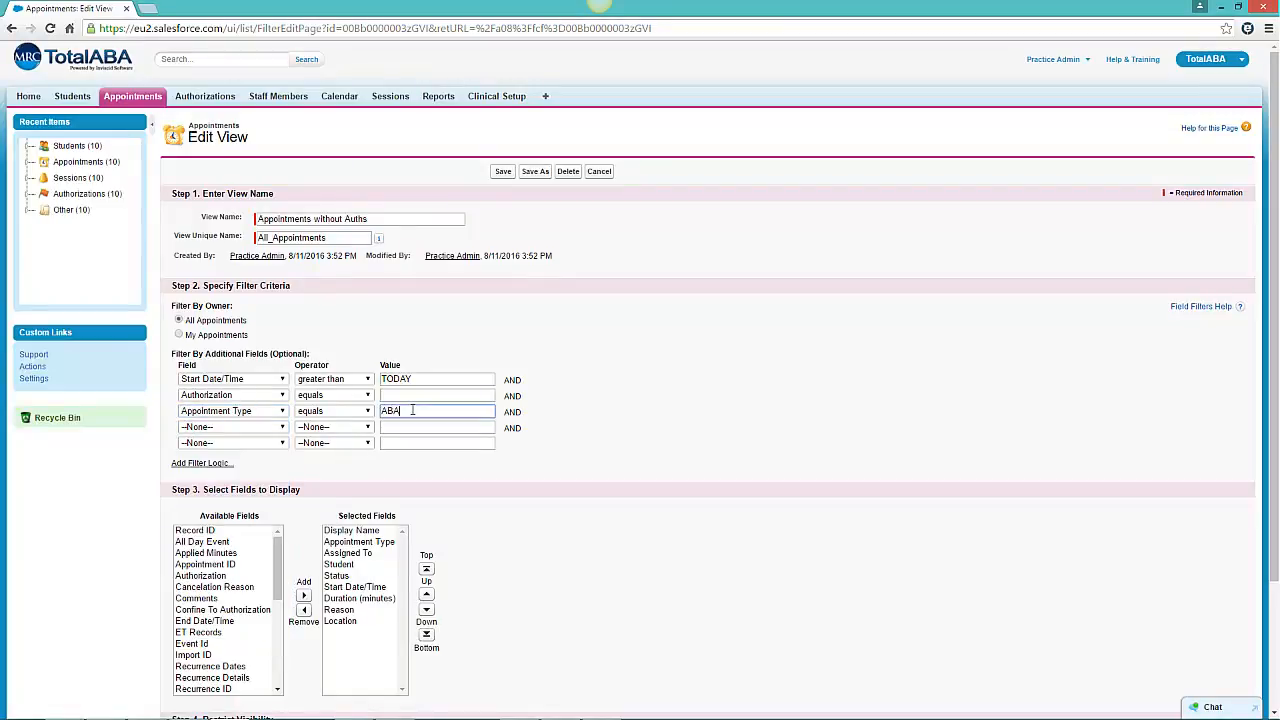
{"action": "type", "text": " Therapy"}
{"action": "left_click", "coordinate": [728, 400]}
{"action": "left_click", "coordinate": [503, 171]}
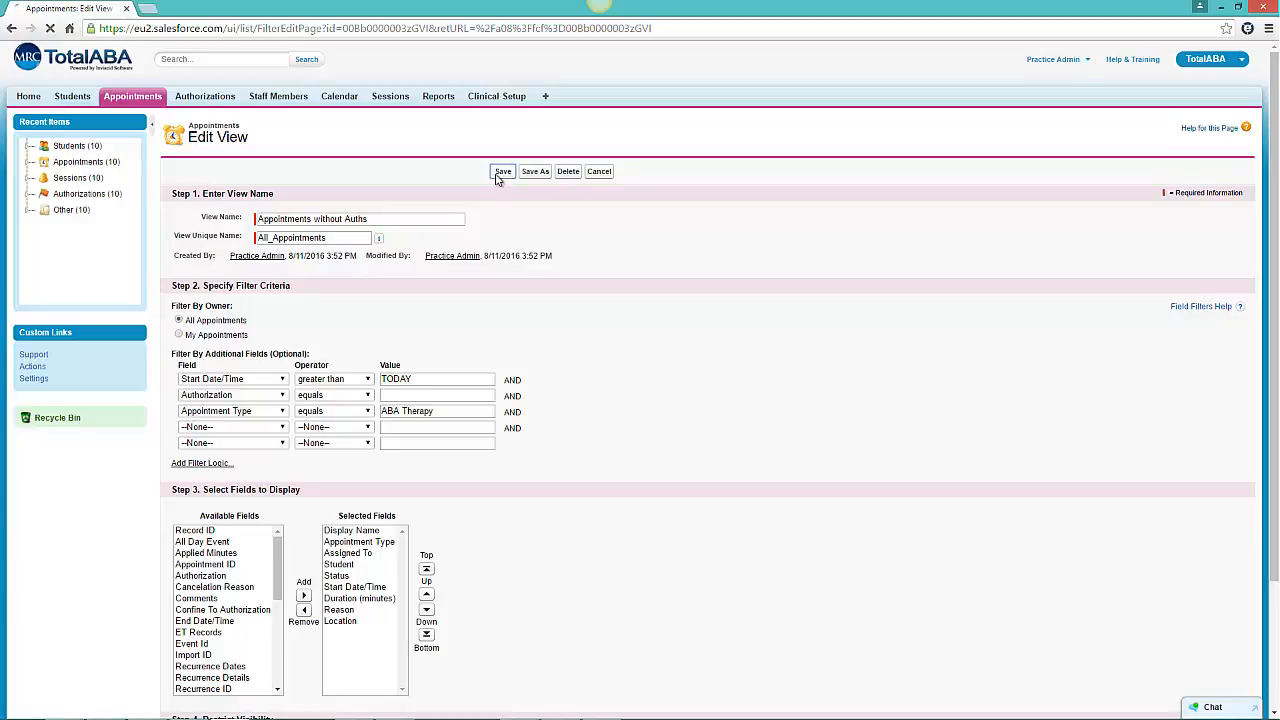